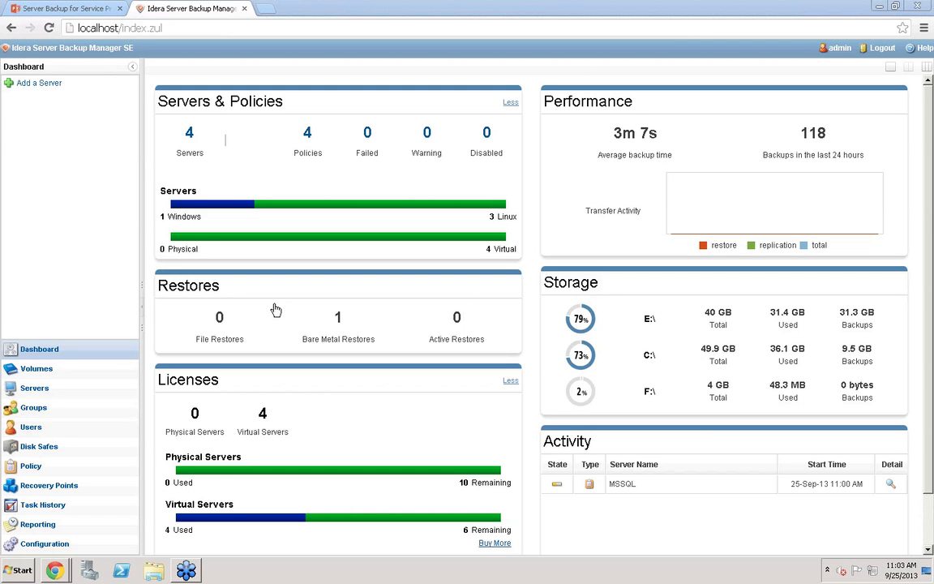
Open the Product Features page in the configuration settings
click(29, 543)
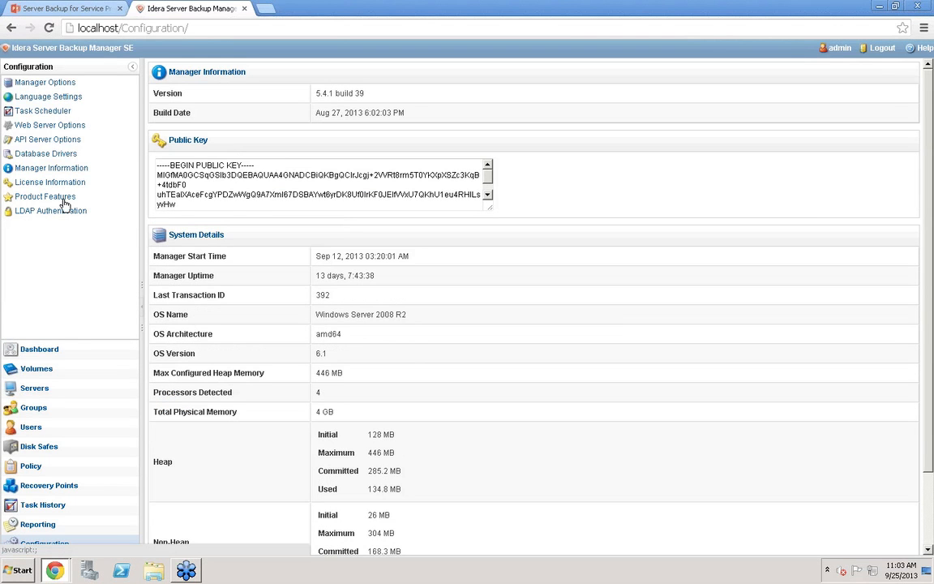
click(64, 203)
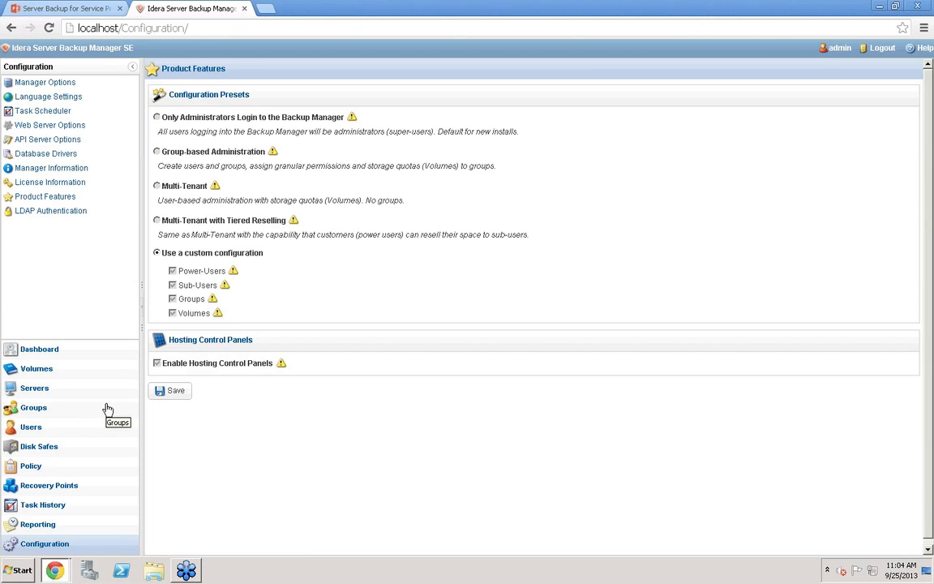
Open volume R1-V01 for editing and review its Users, Groups and Limits tabs
click(42, 370)
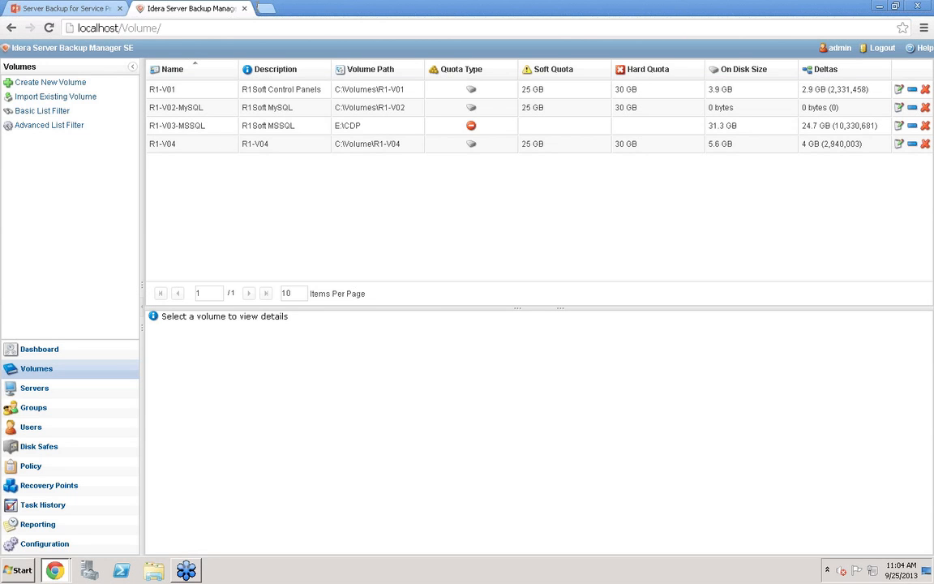
click(896, 90)
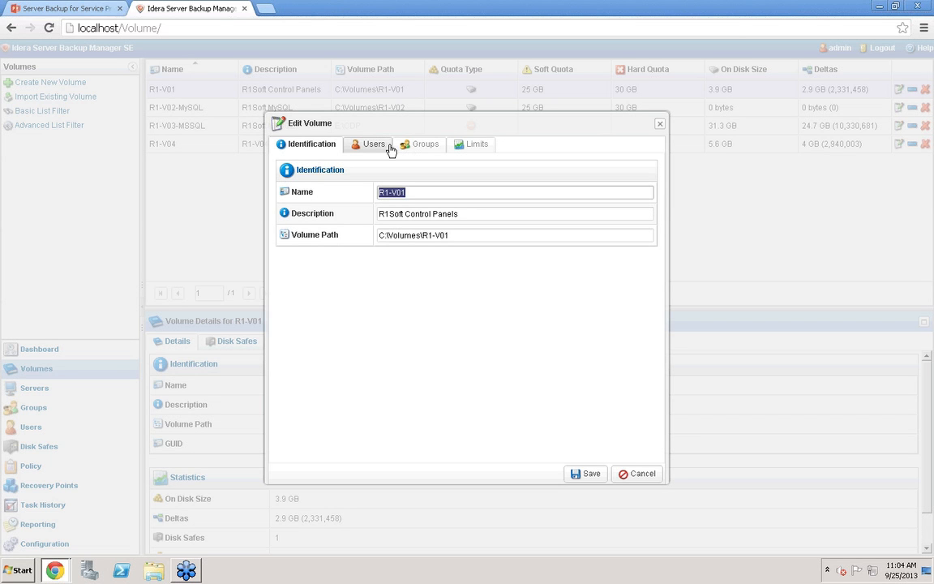
click(390, 151)
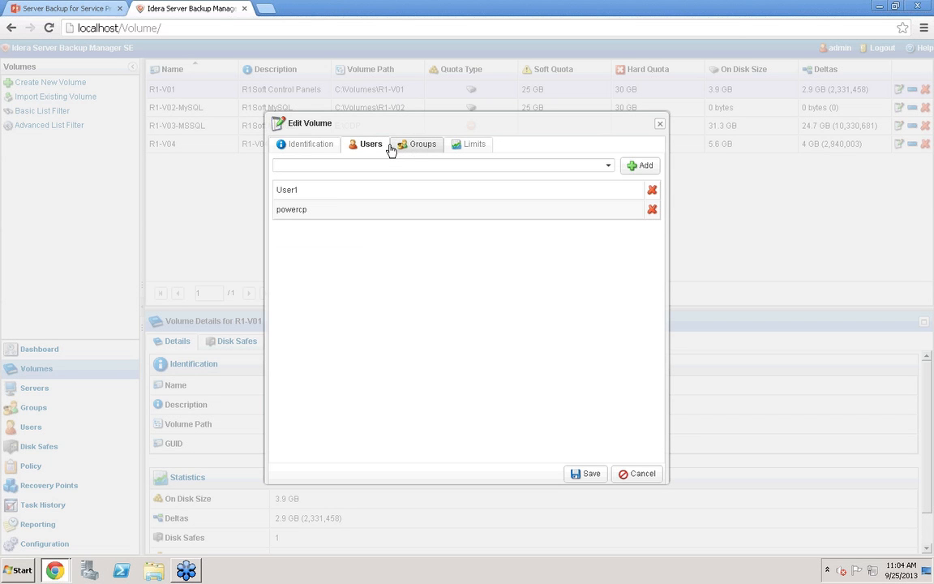
click(417, 151)
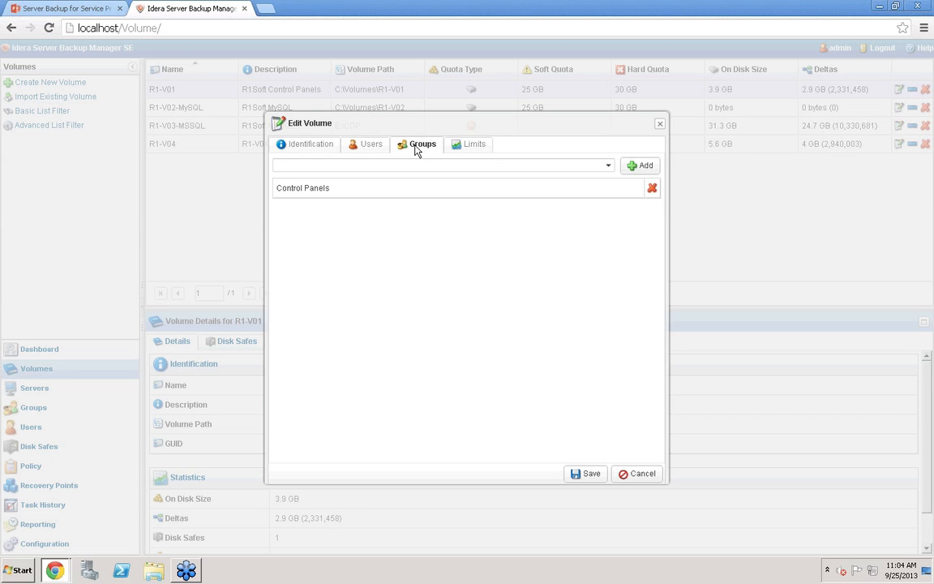
click(482, 153)
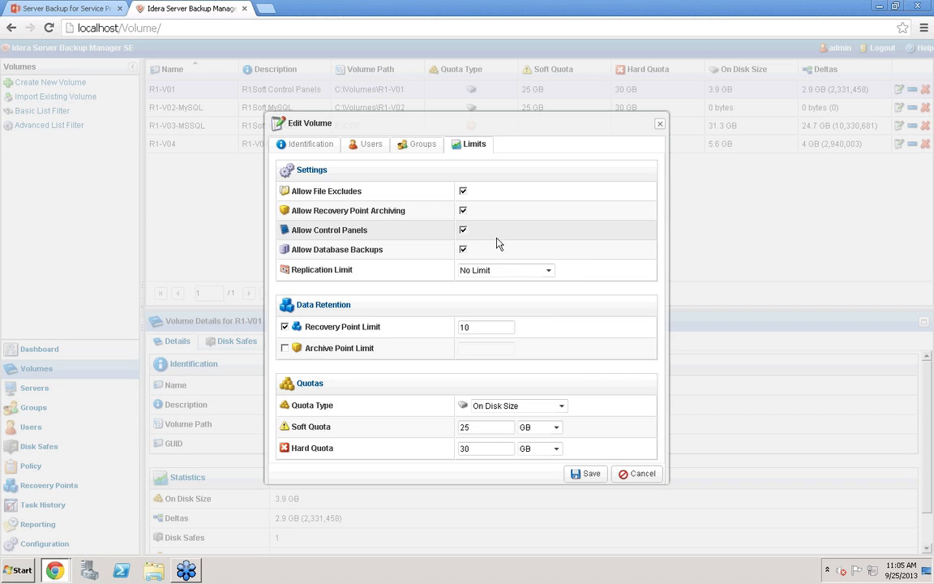
Try setting the volume's replication limit to Daily and recovery point limit to 7, then cancel the edit
click(549, 273)
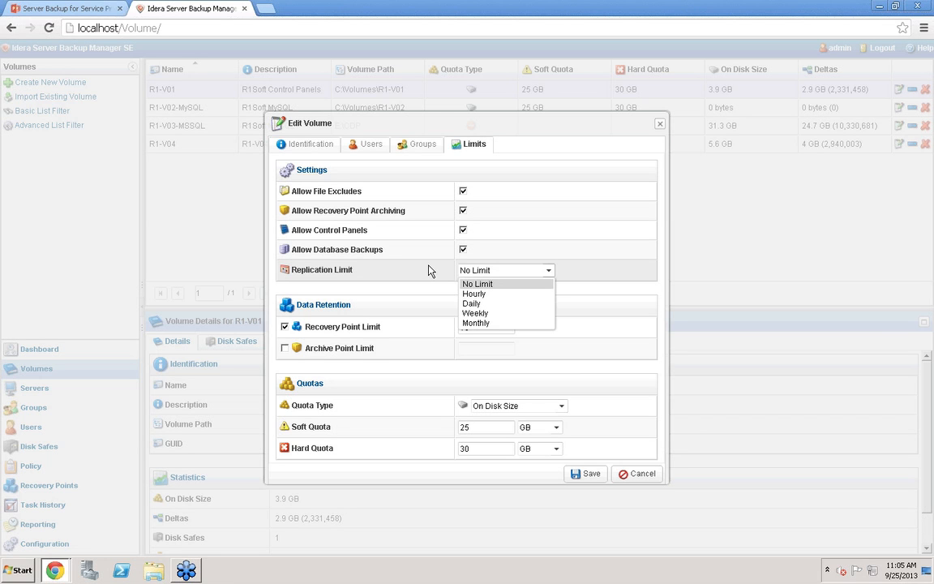
click(478, 303)
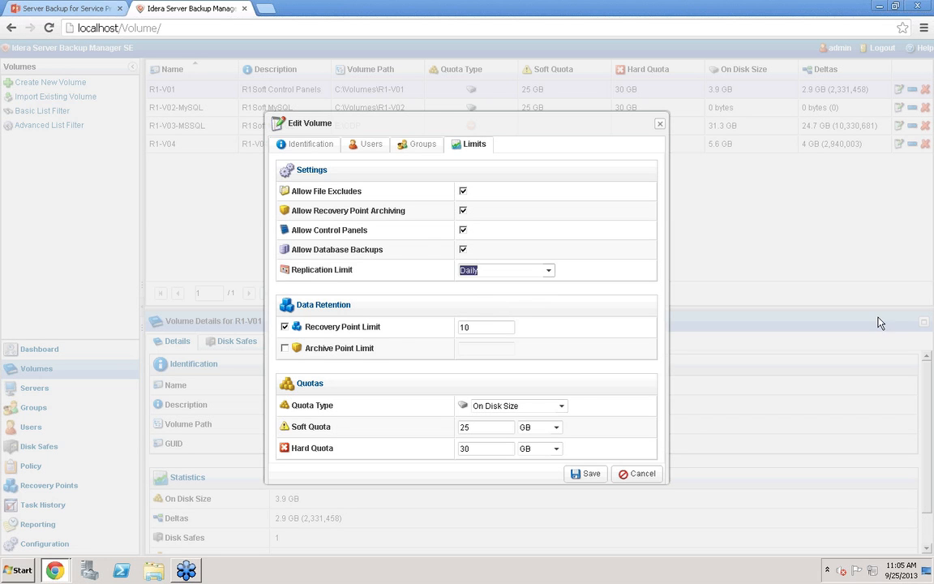
click(490, 328)
key(BackSpace)
key(BackSpace)
text(7)
click(657, 476)
Open the user list and start a new Super-User, then cancel the new user dialog
click(39, 429)
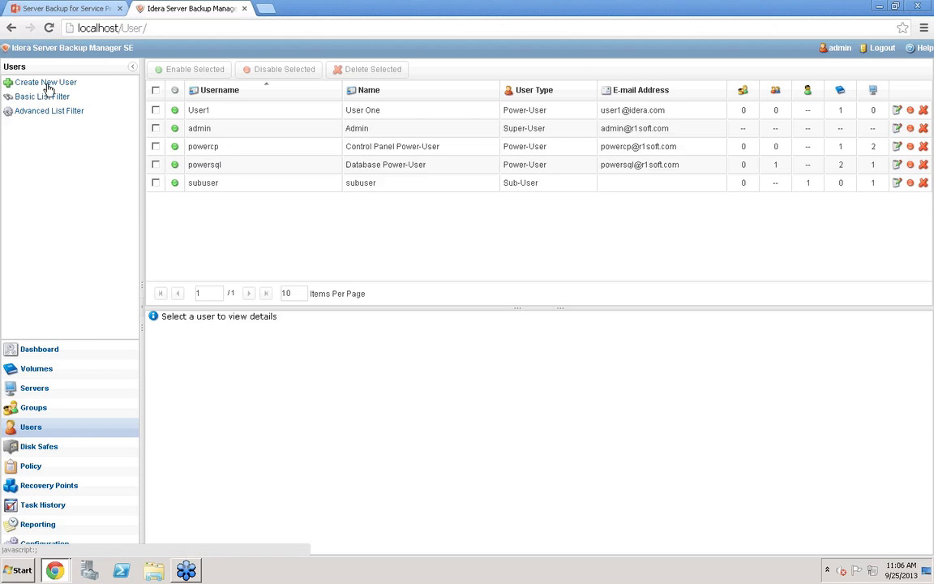
click(422, 127)
click(47, 83)
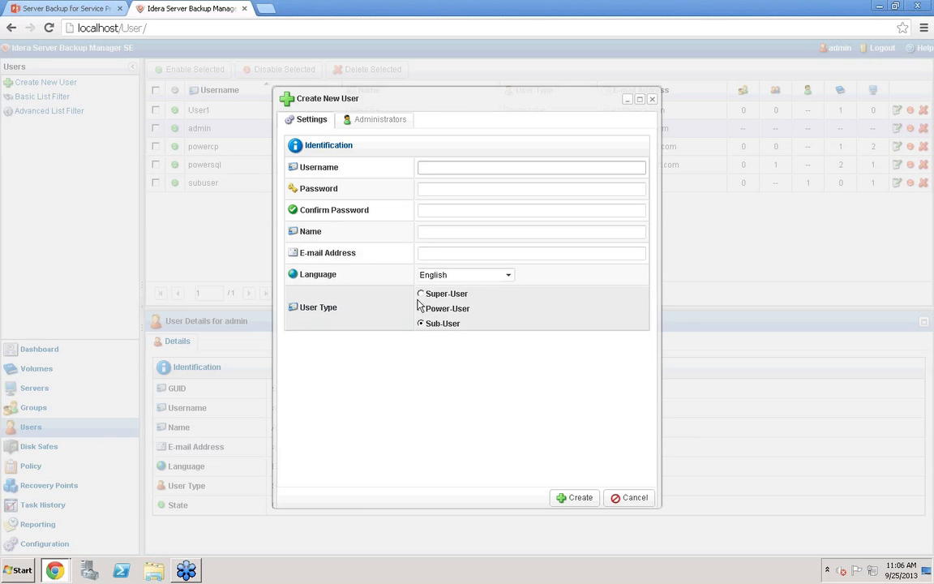
click(421, 293)
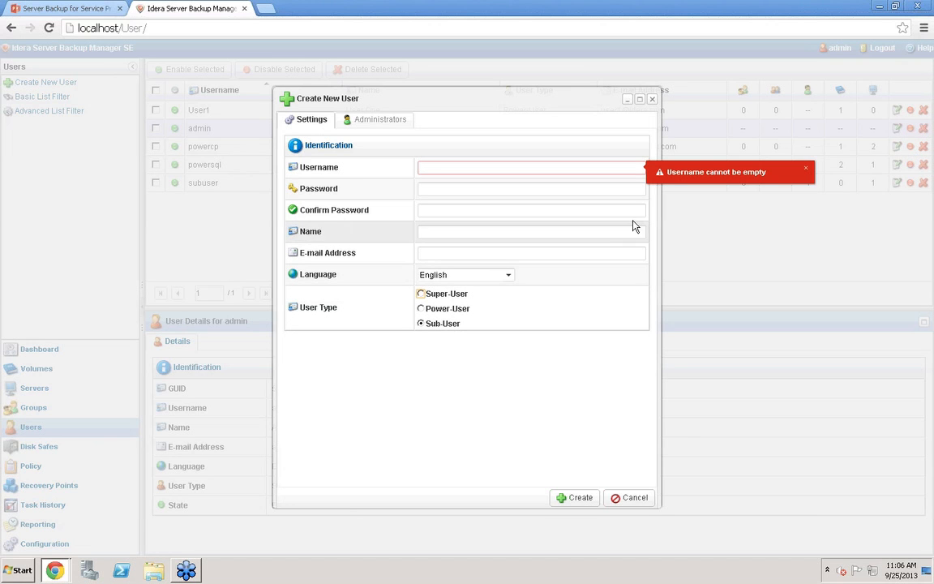
click(808, 172)
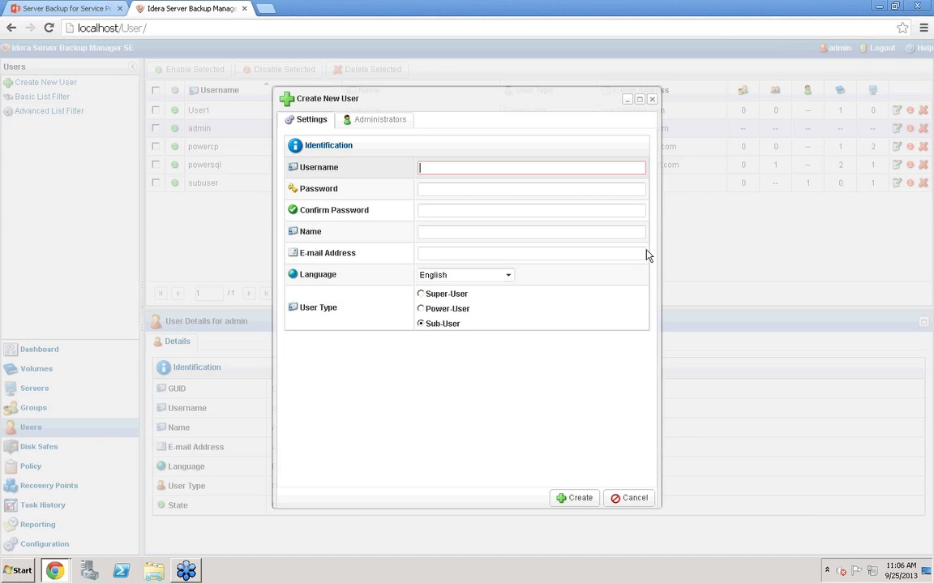
click(630, 498)
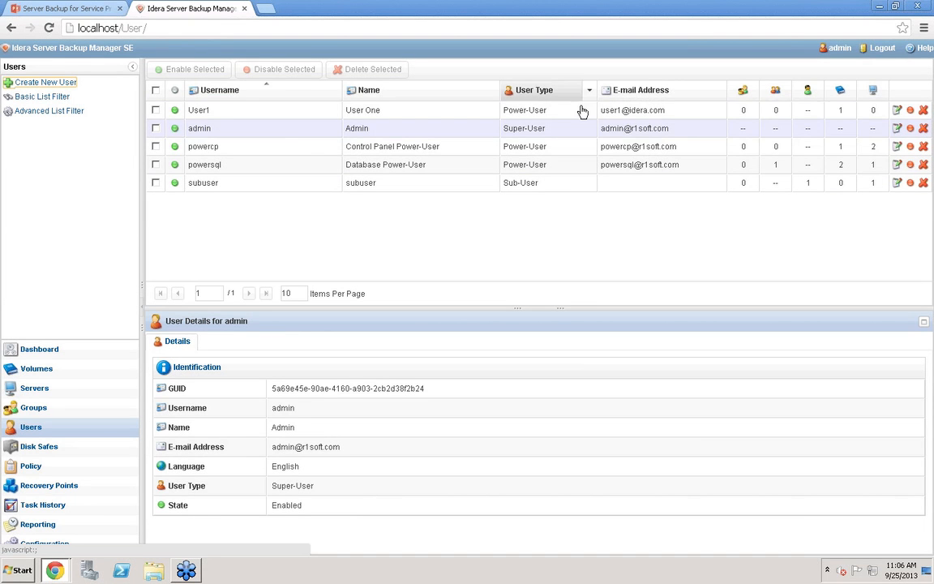
Edit user powercp and enable restricting both the maximum sub-user count and maximum server count
click(897, 147)
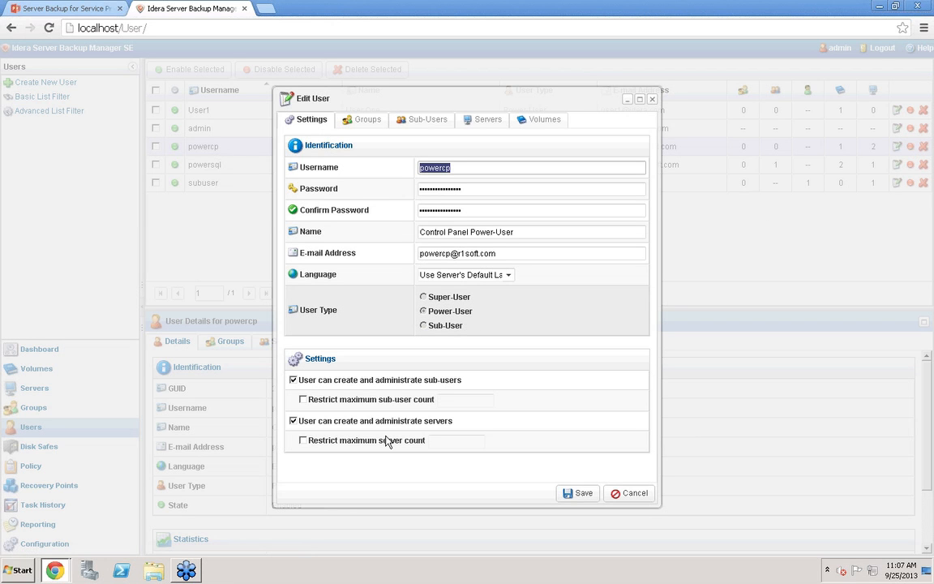
click(303, 400)
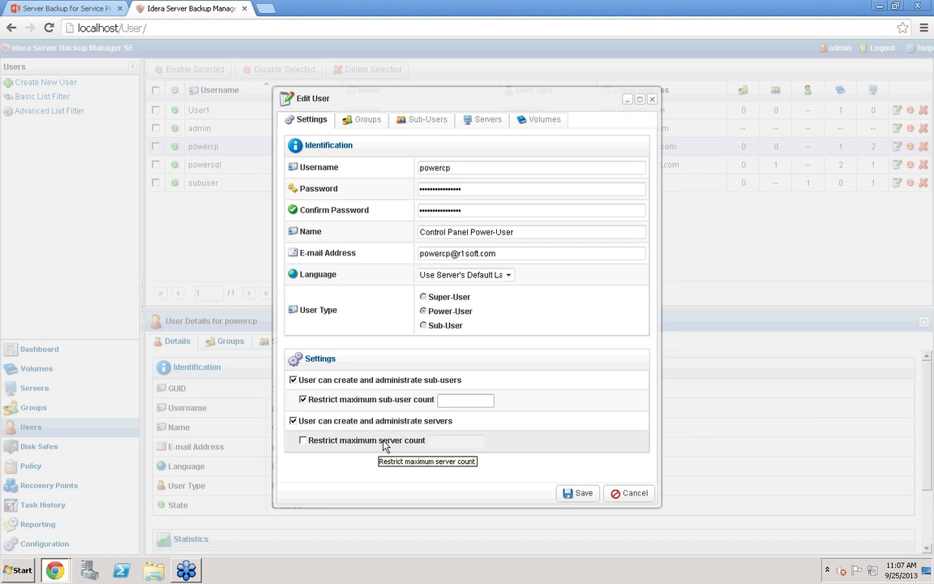
click(303, 441)
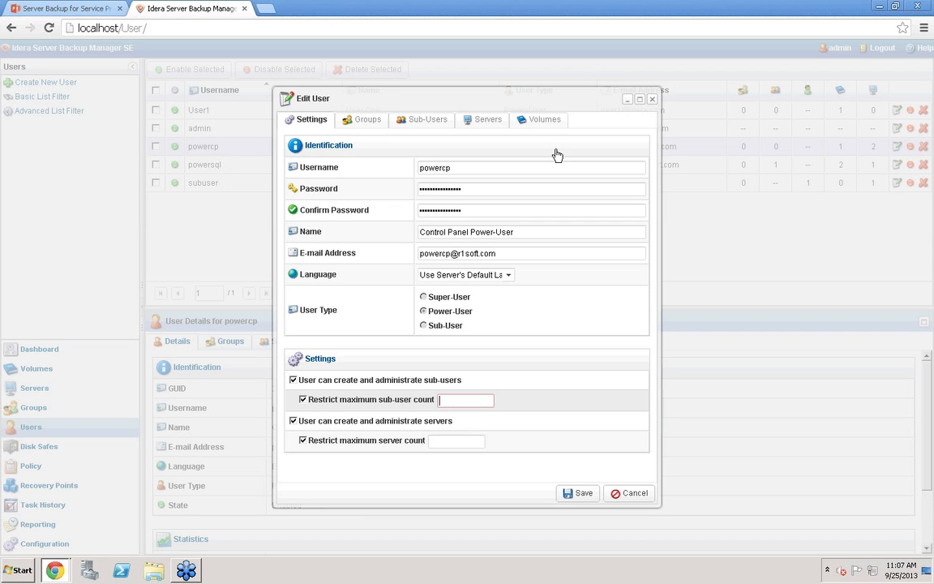
Add the Control Panels group to powercp's groups
click(350, 119)
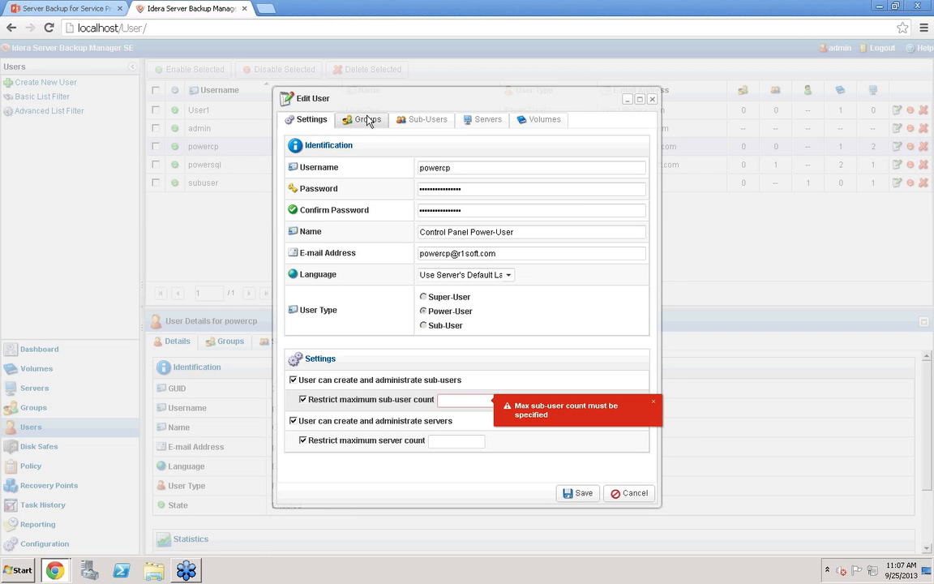
click(368, 120)
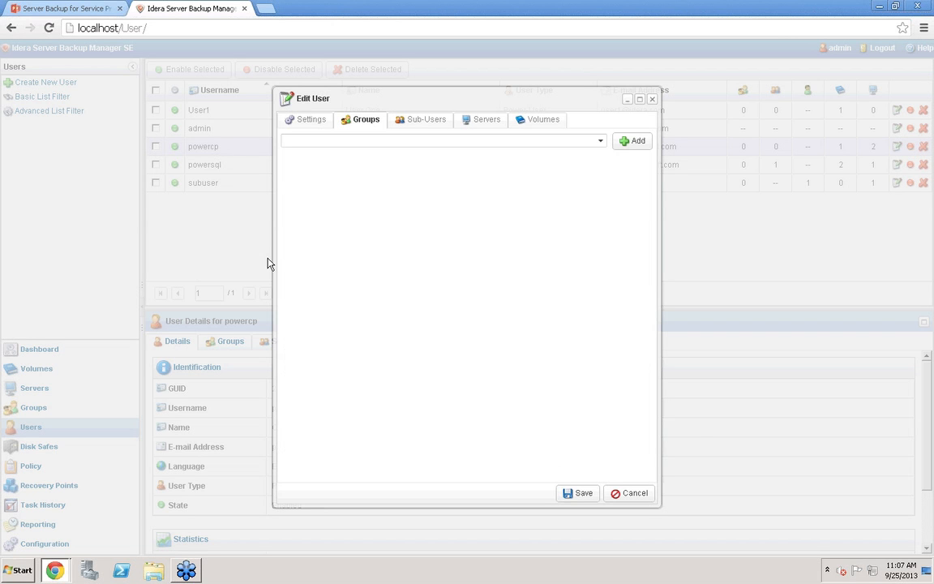
click(602, 143)
click(409, 155)
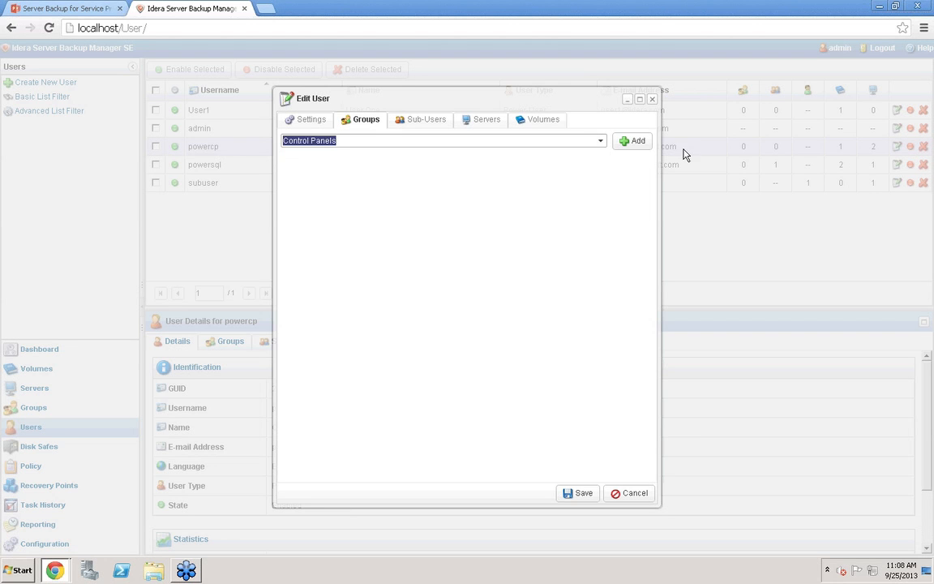
click(639, 142)
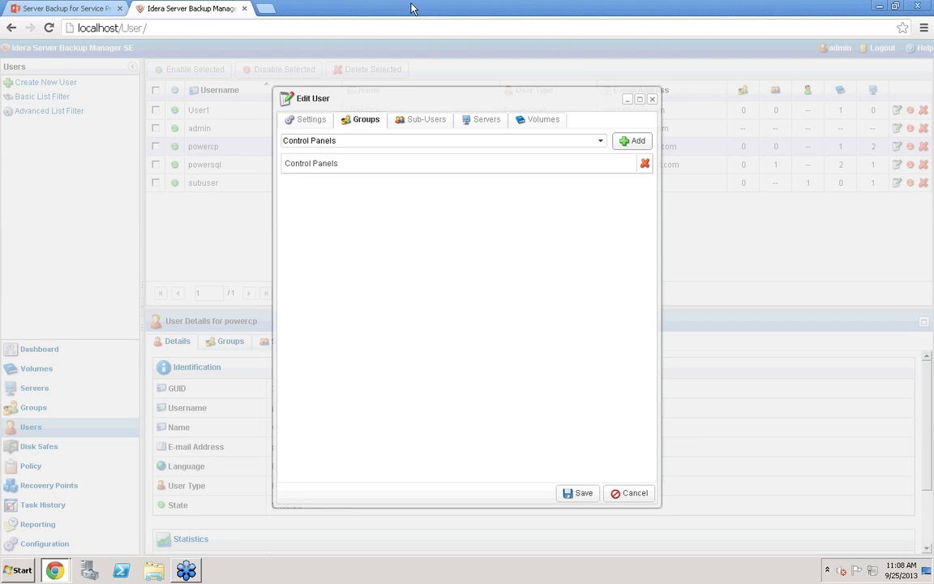
Try to add subuser to powercp's sub-users
click(428, 126)
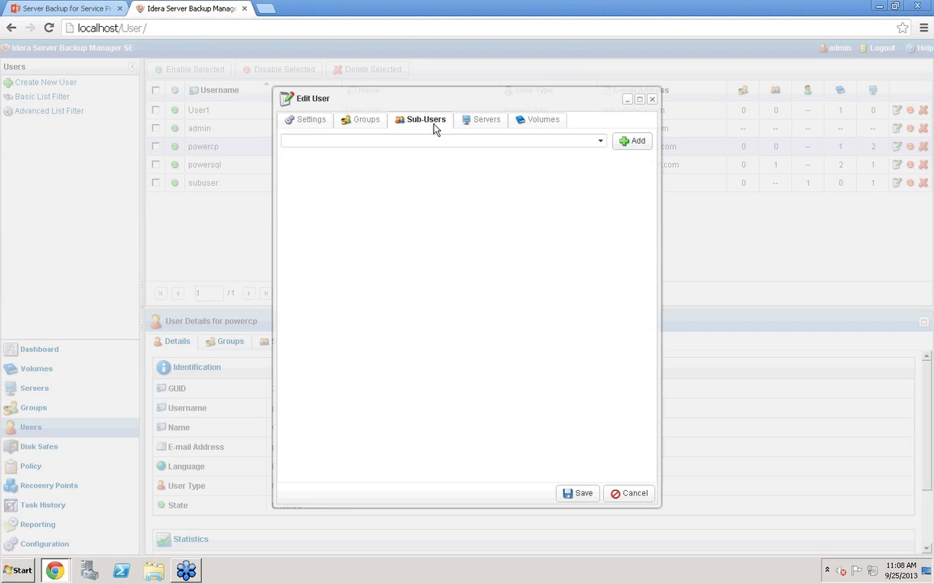
click(601, 140)
click(317, 154)
click(634, 143)
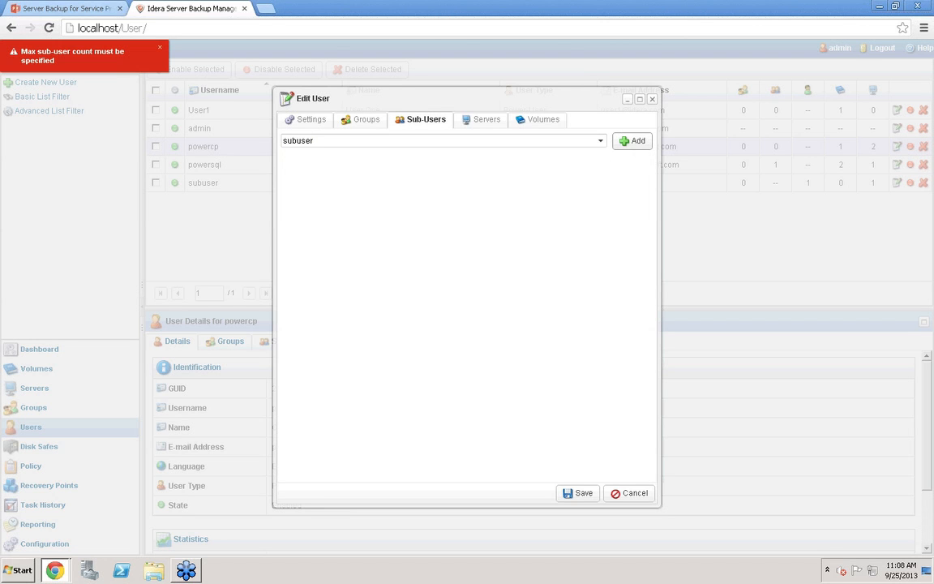
click(162, 55)
Toggle Full Control on the Plesk server for powercp and adjust individual server permissions
click(479, 122)
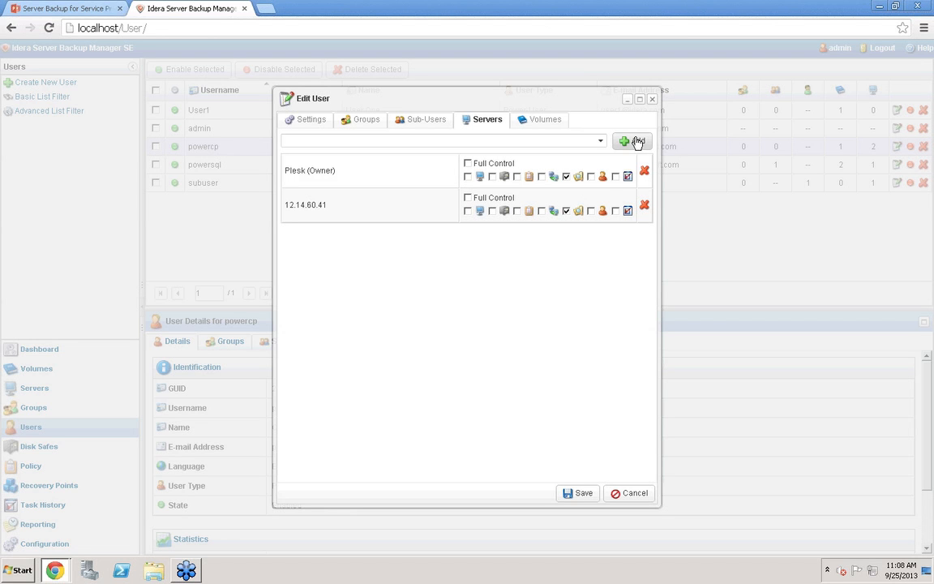
click(467, 164)
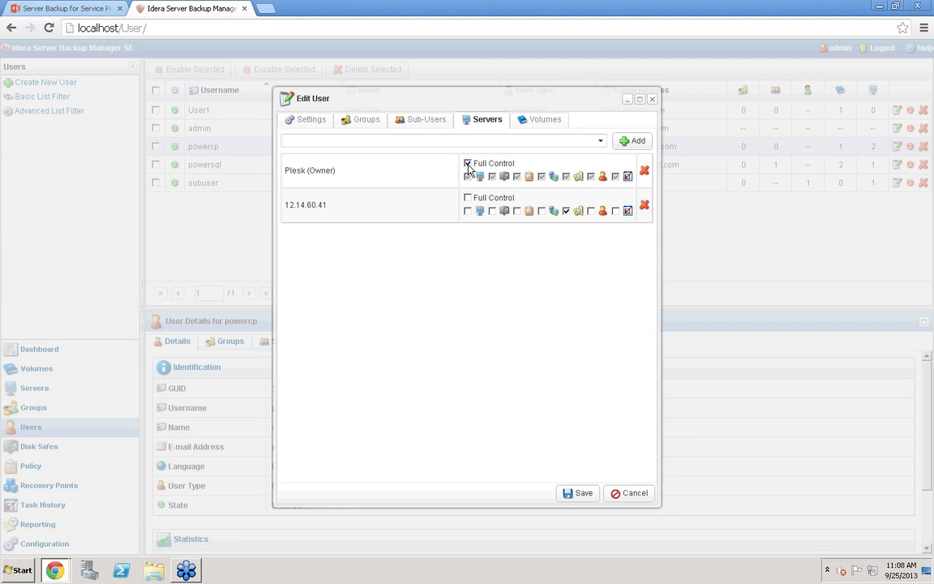
click(468, 164)
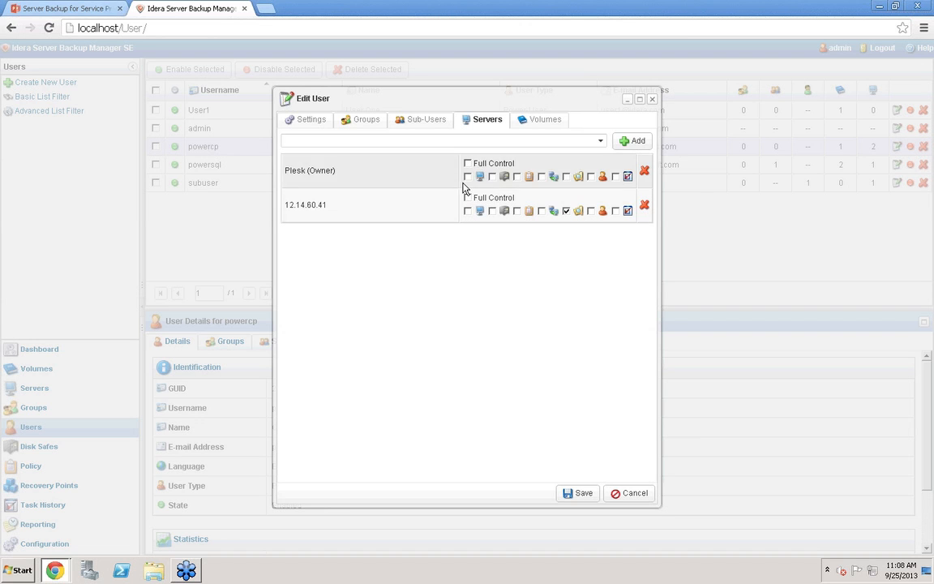
click(555, 180)
click(517, 177)
Review powercp's assigned volumes and cancel the user edit
click(556, 119)
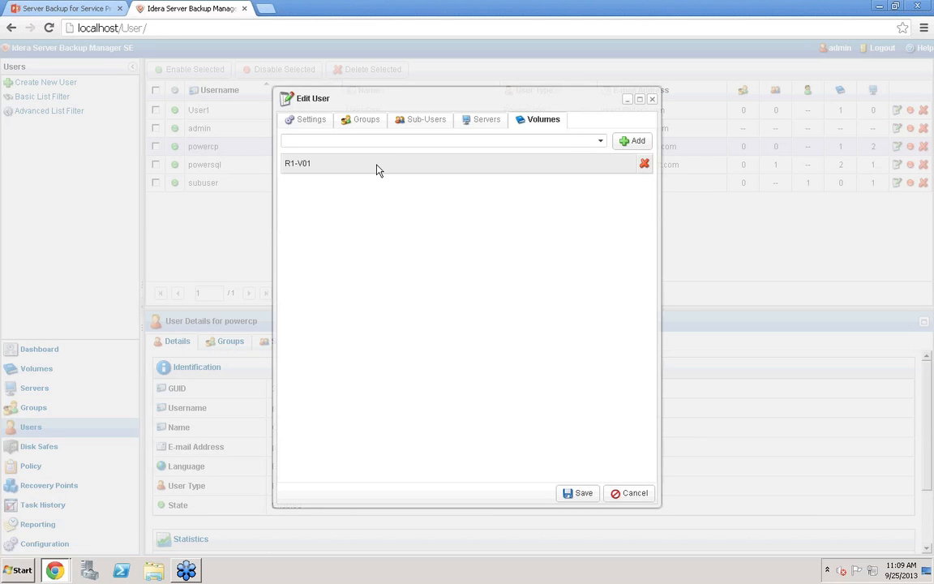
click(634, 494)
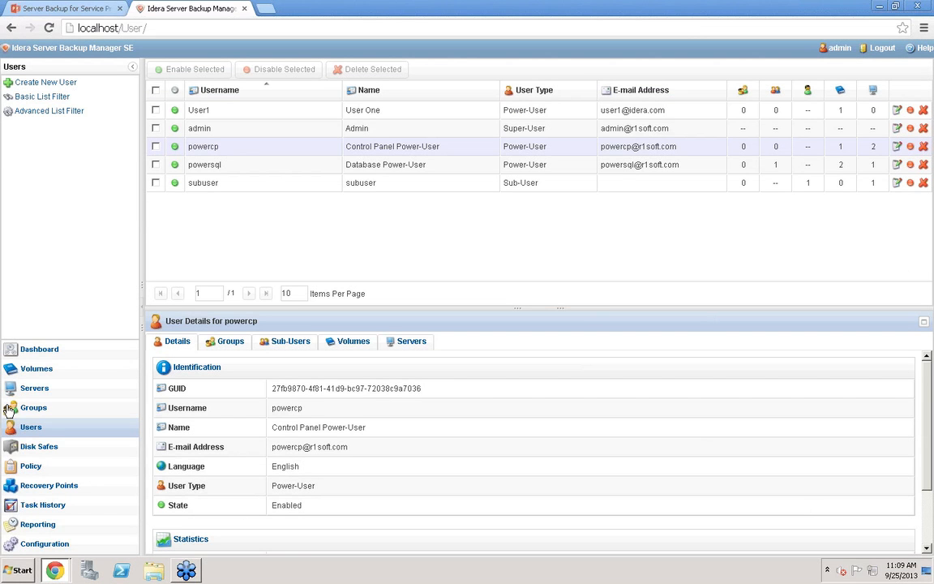
Open the cPanel server for editing and try to set its owner to powercp
click(35, 390)
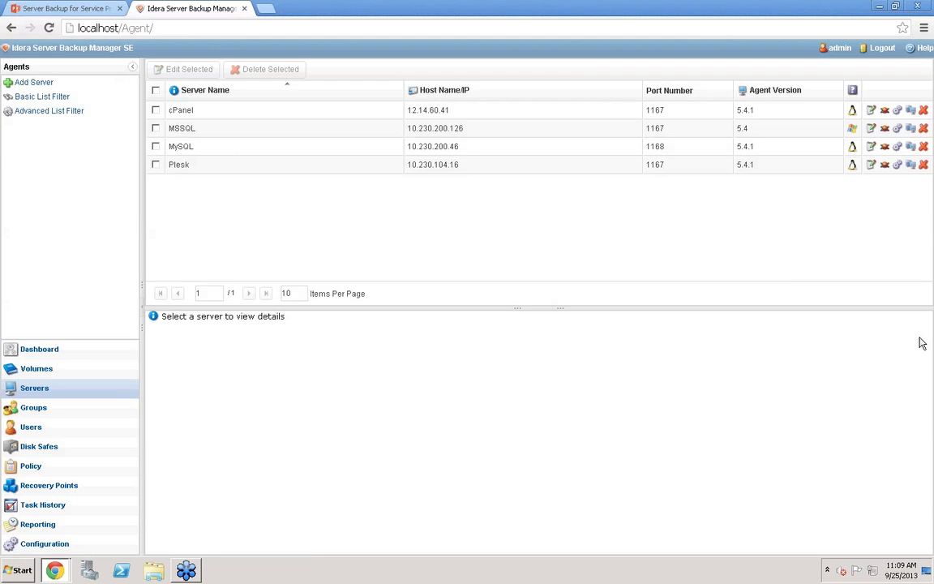
click(871, 110)
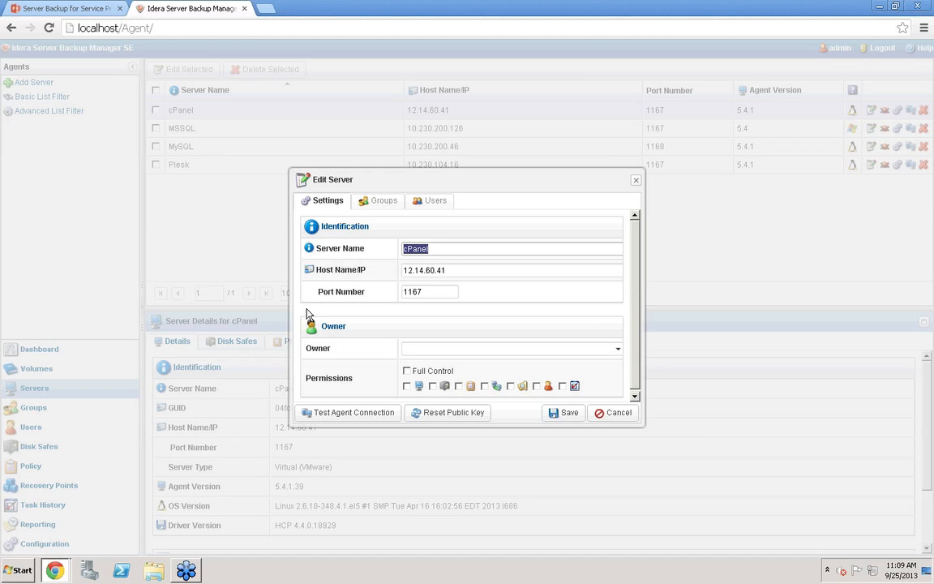
click(618, 351)
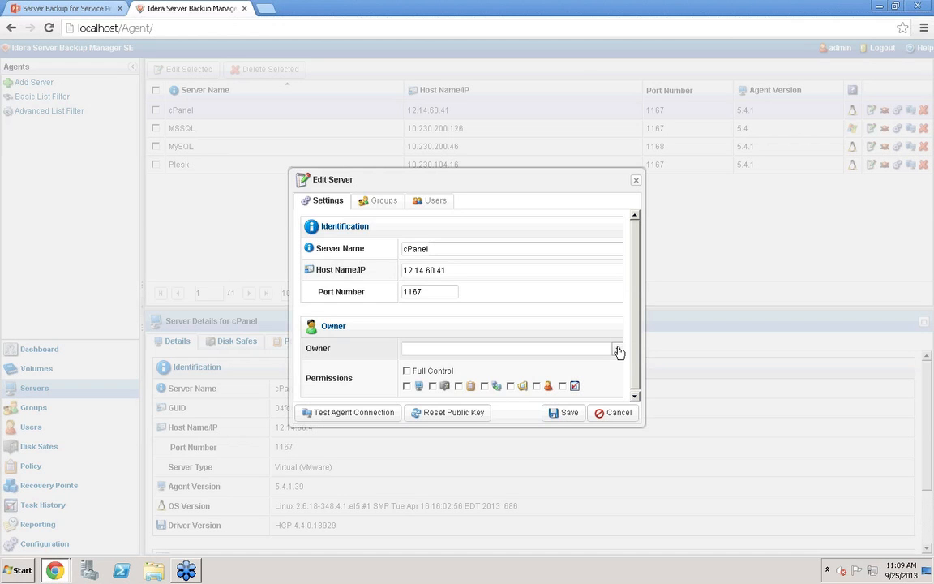
click(618, 352)
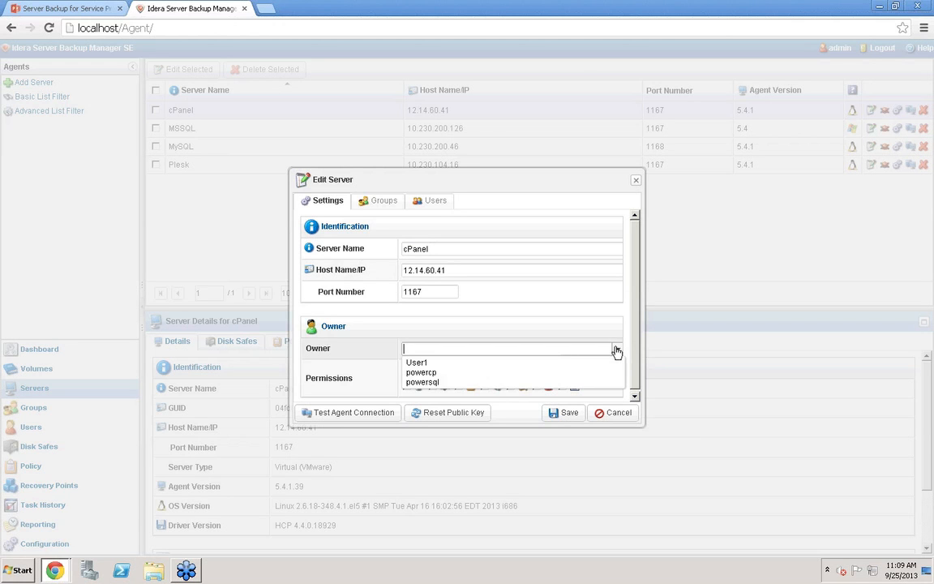
click(455, 374)
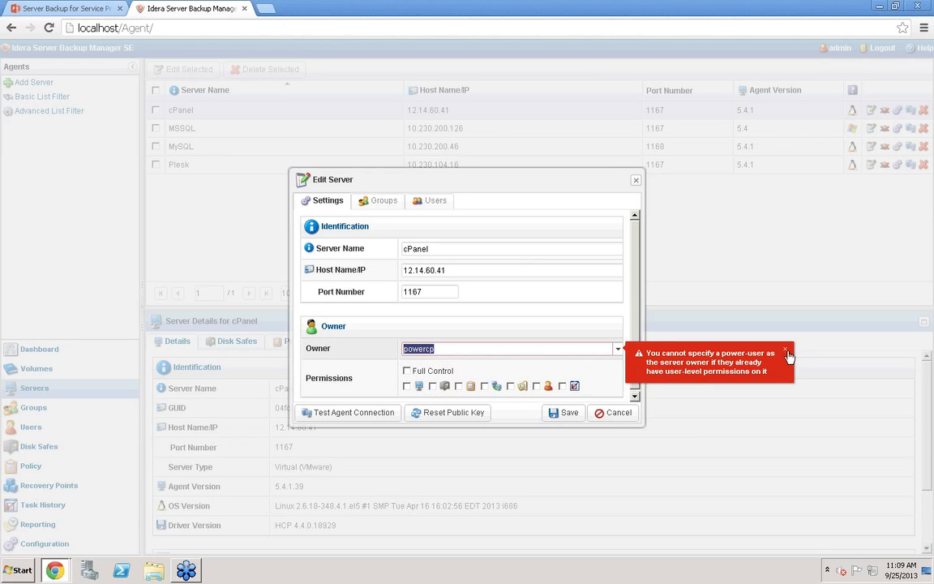
Set the cPanel server's owner to powersql and toggle its Full Control permission on and off
click(618, 349)
click(482, 382)
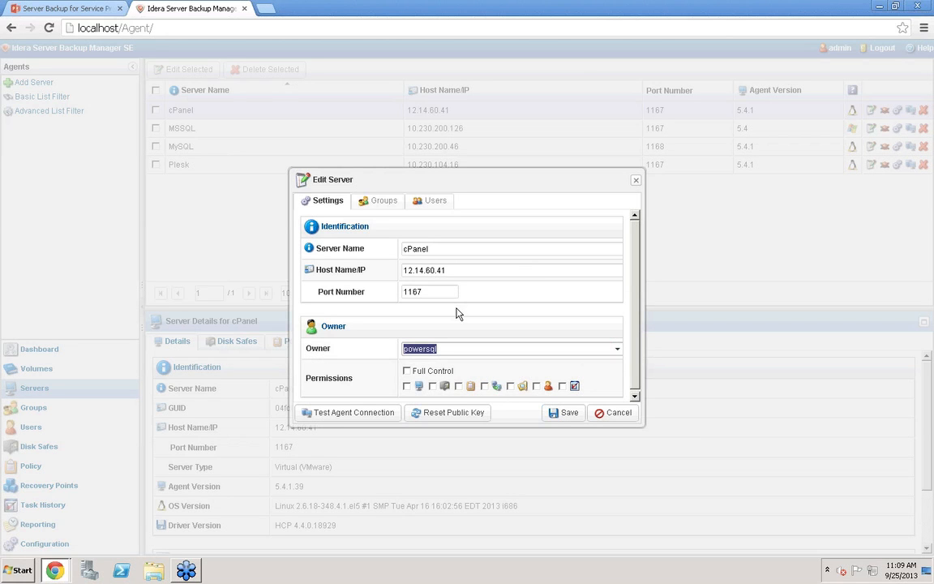
click(409, 374)
click(409, 373)
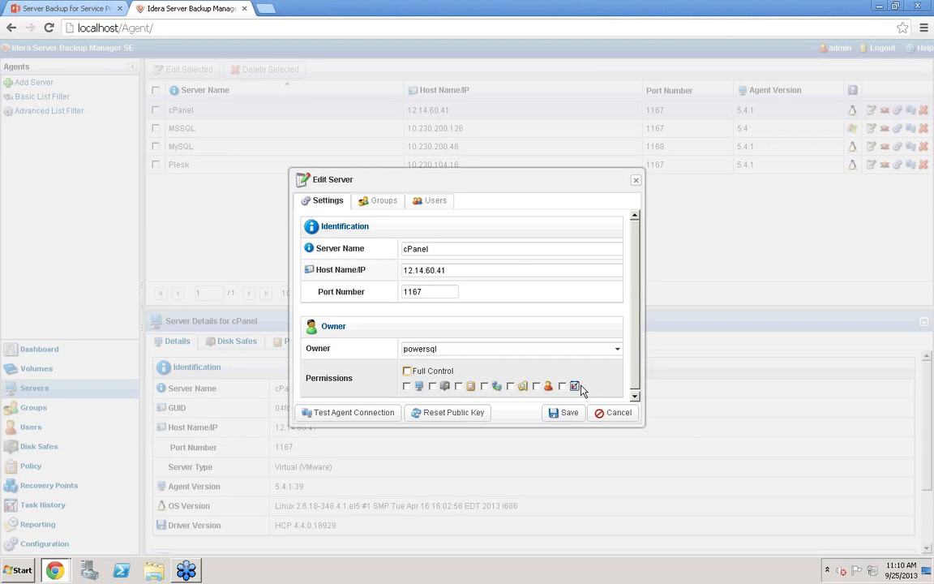
Review the cPanel server's group and user permissions, then cancel the server edit
click(485, 386)
click(389, 208)
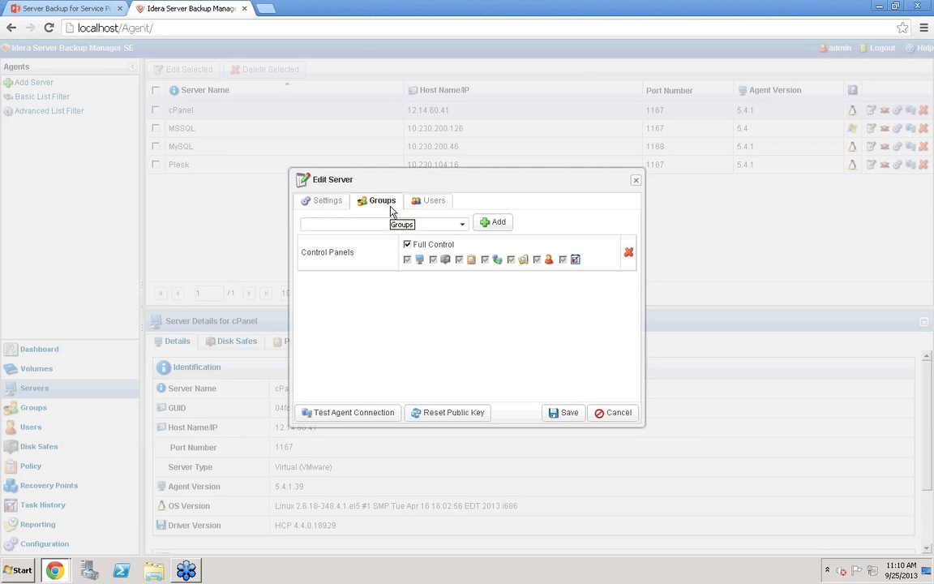
click(429, 200)
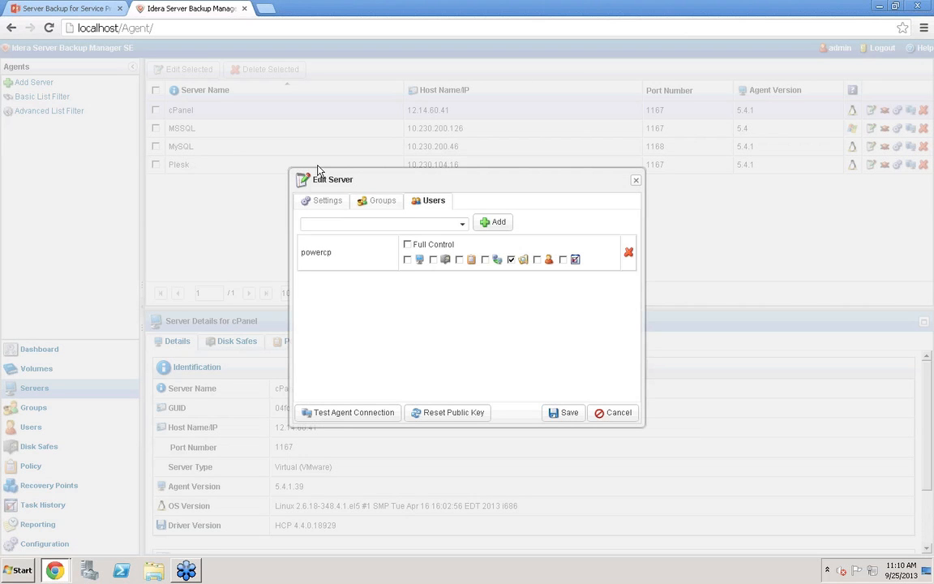
click(604, 412)
click(636, 181)
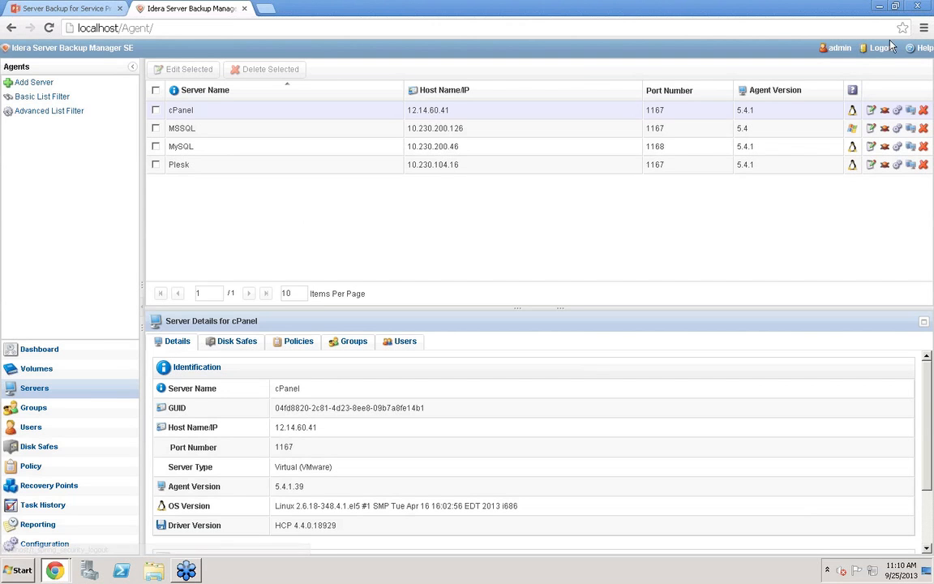
Open the remote agent deployment and remote agent options dialogs for the servers and close both without changes
click(910, 145)
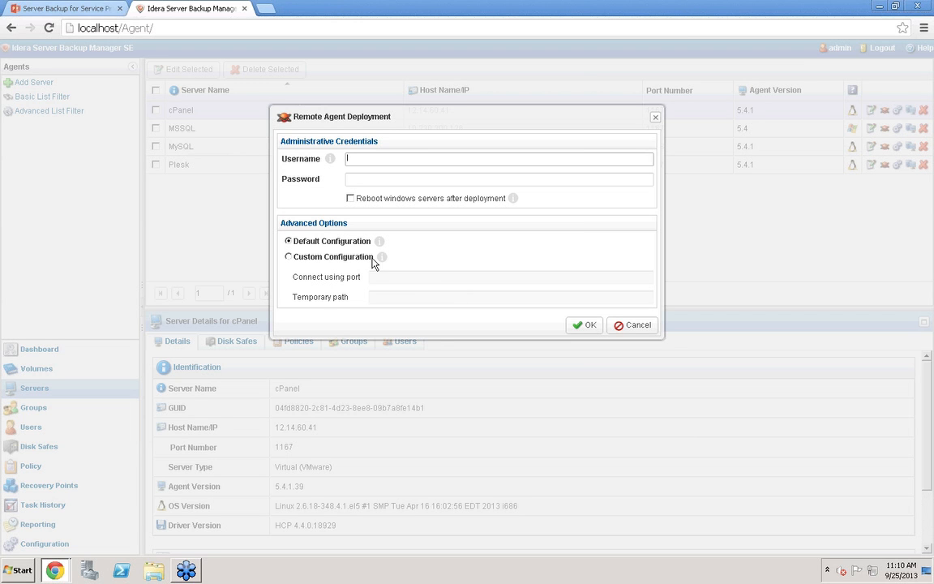
click(635, 325)
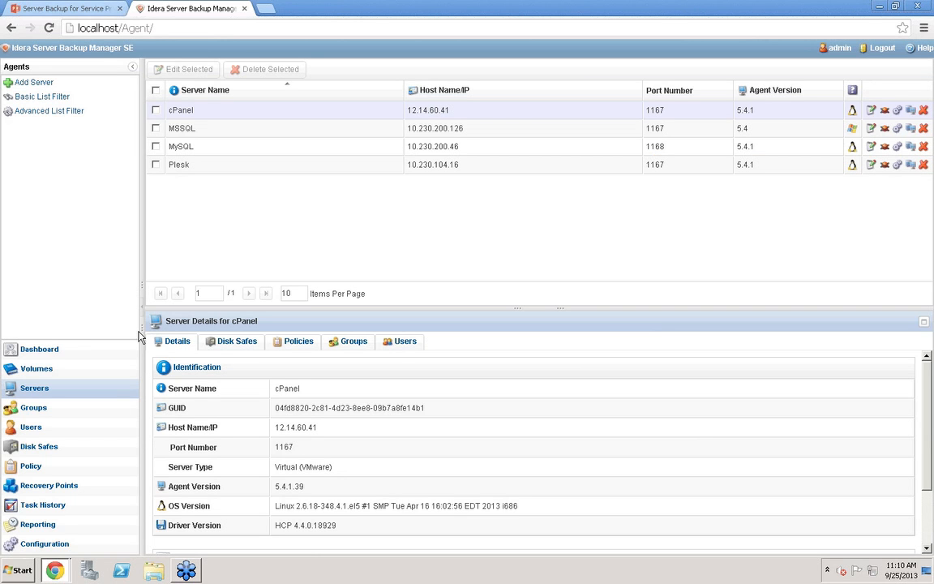
click(898, 111)
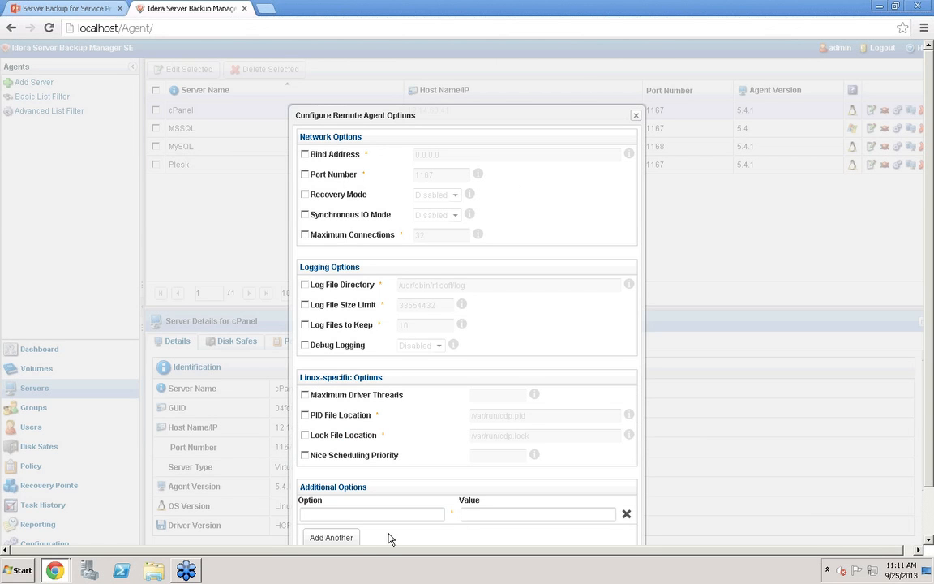
click(636, 115)
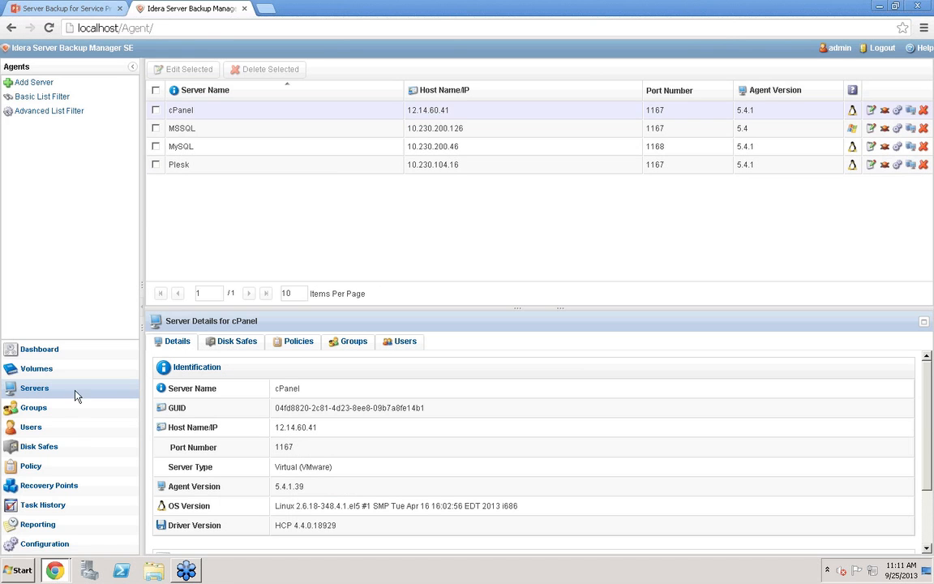
Open the cPanel Safe disk safe for editing and toggle automatic adding of new devices off and back on
click(47, 447)
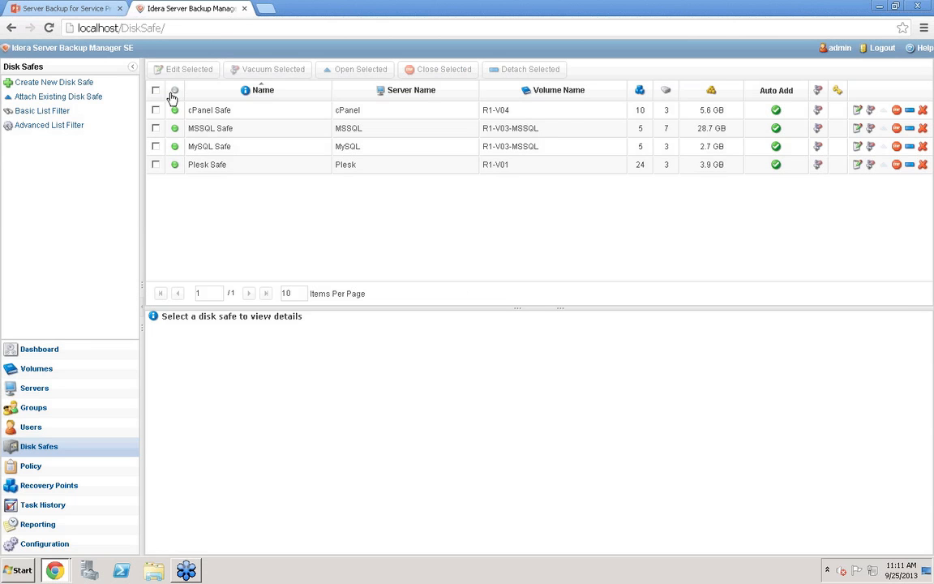
click(858, 112)
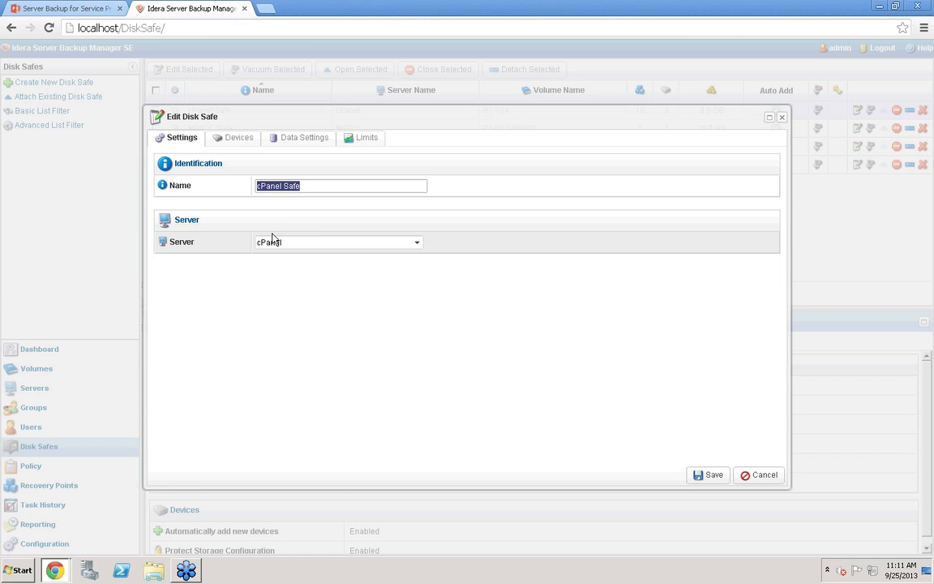
click(233, 141)
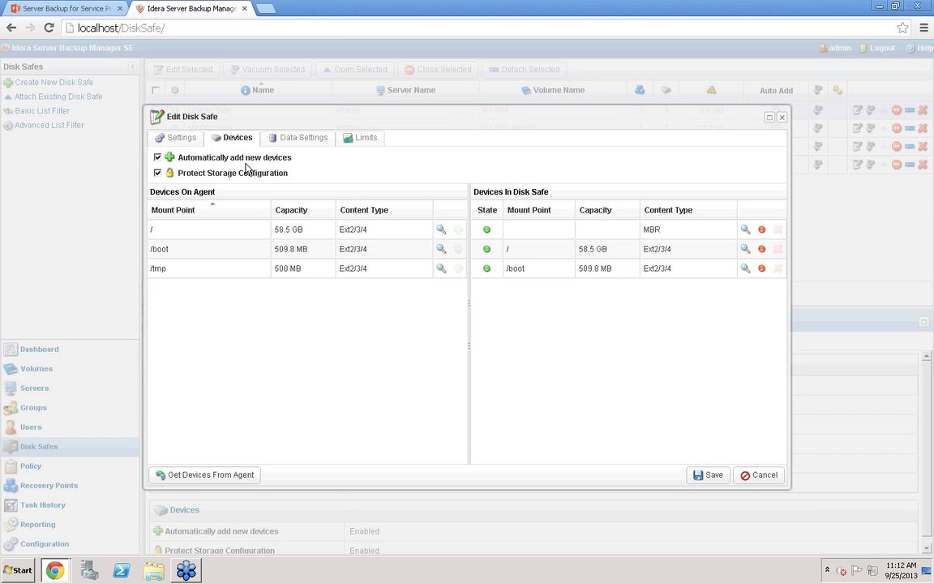
click(157, 159)
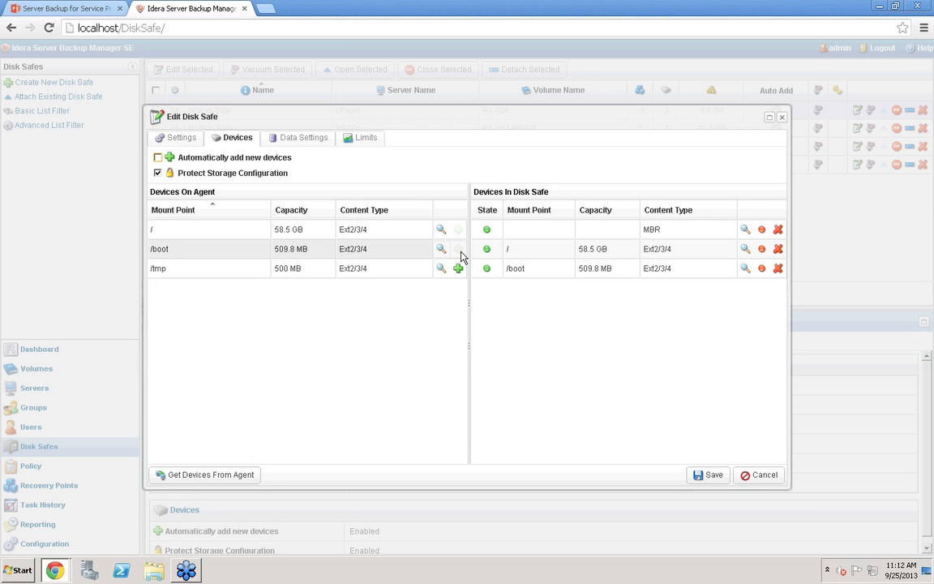
click(158, 159)
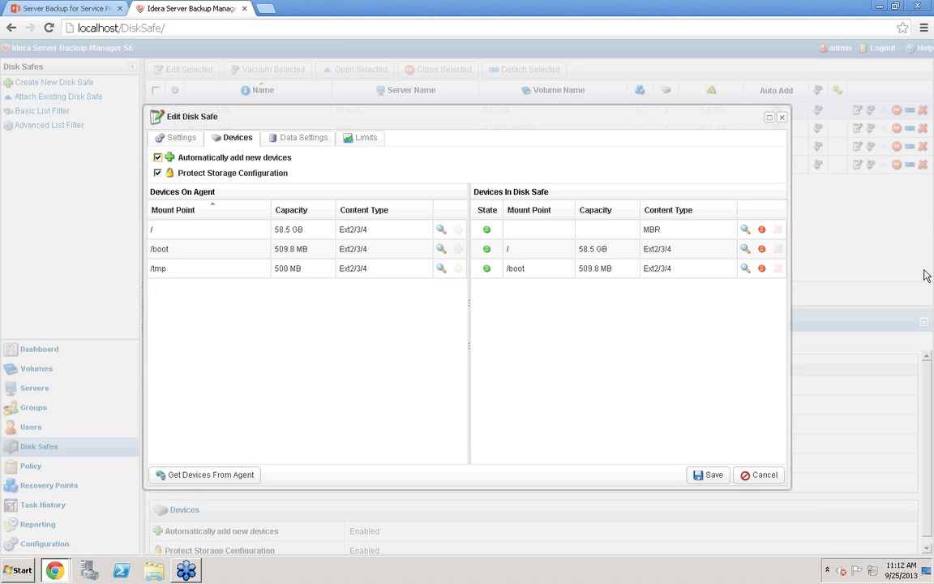
Switch the disk safe's compression type to ZLib at Low level, review its limits, and cancel the edit
click(294, 143)
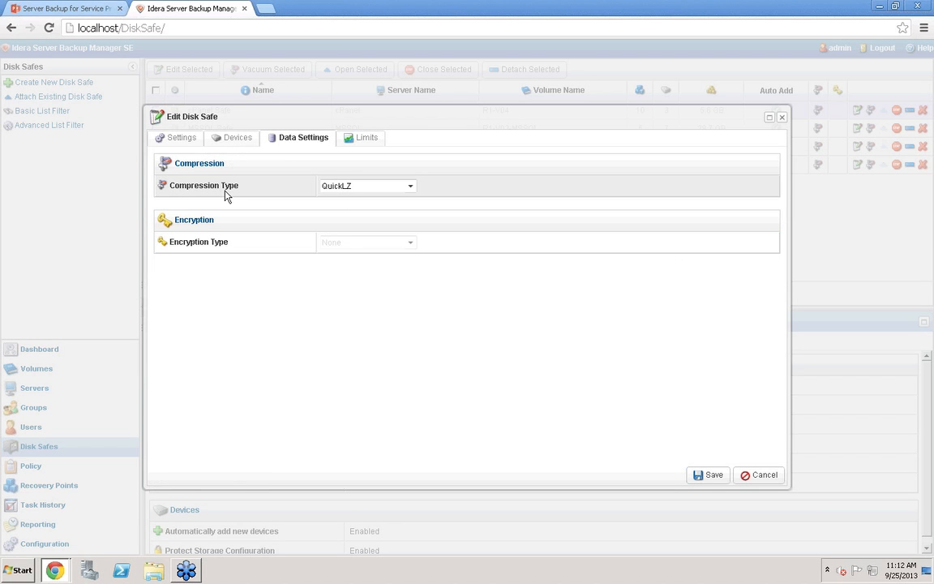
click(411, 188)
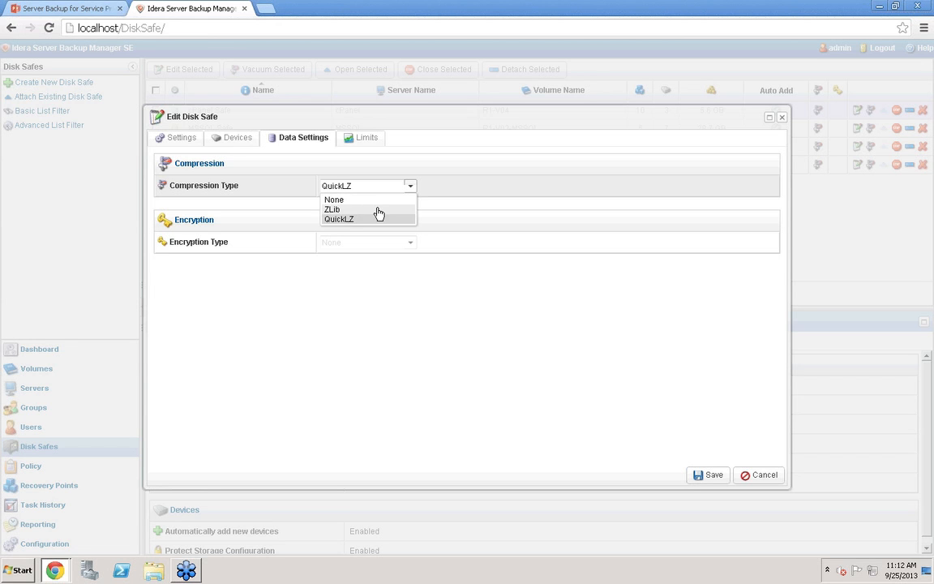
click(375, 209)
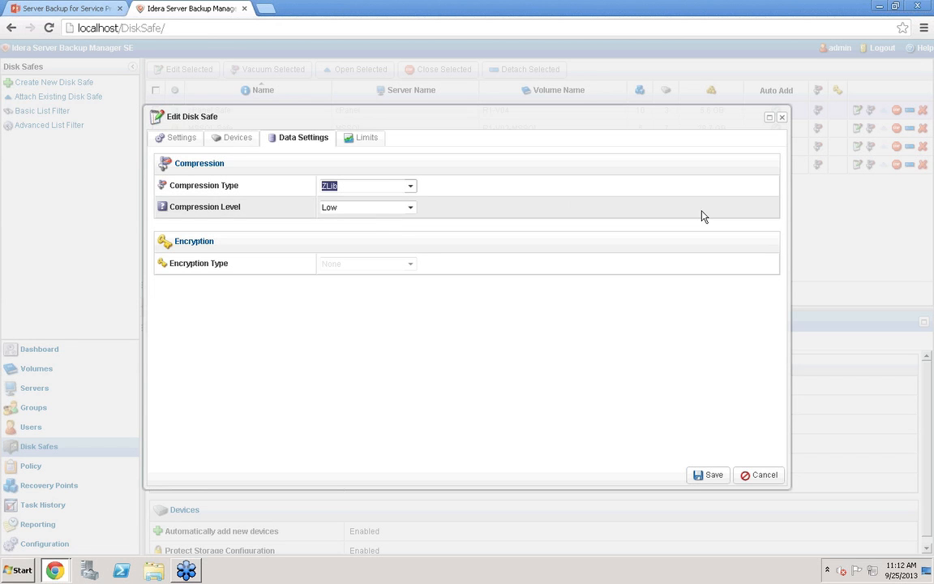
click(409, 210)
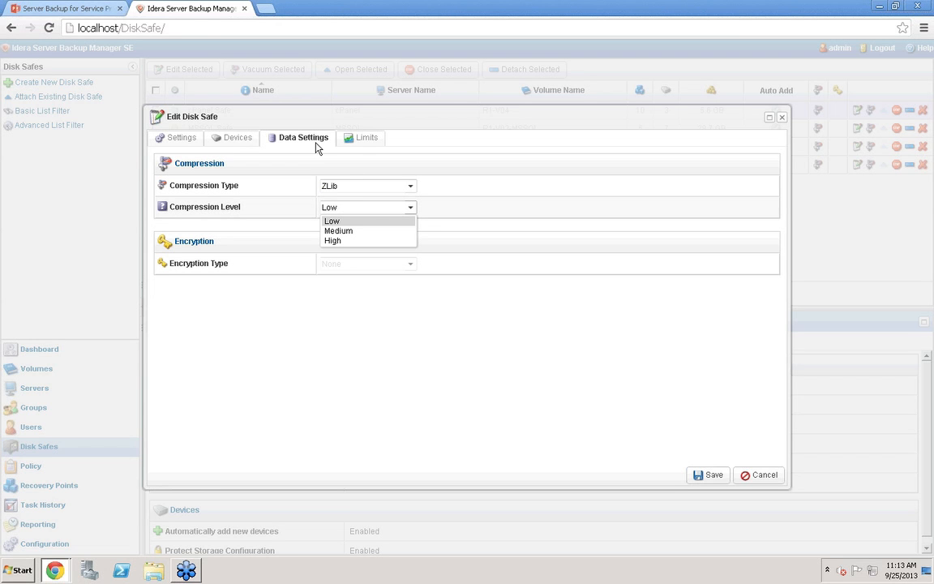
click(244, 246)
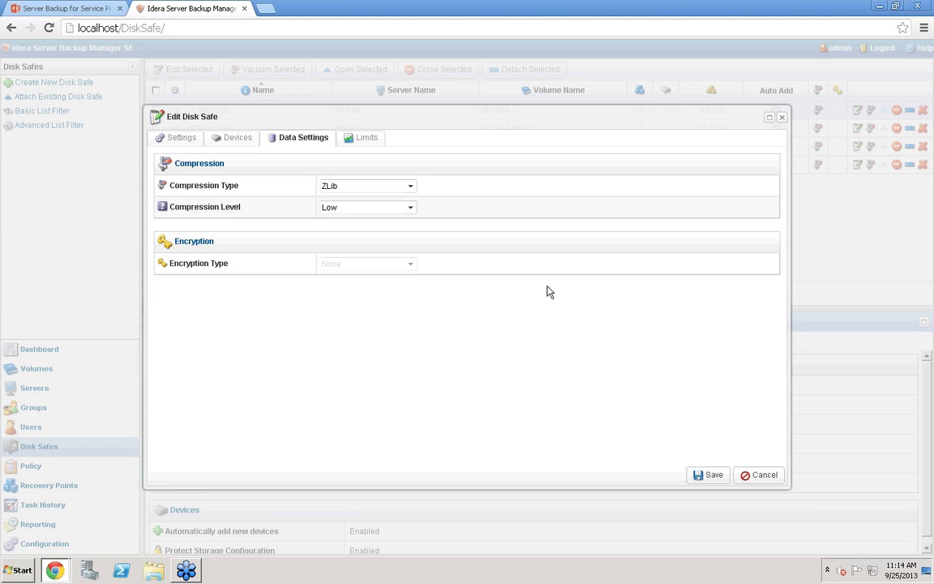
click(376, 145)
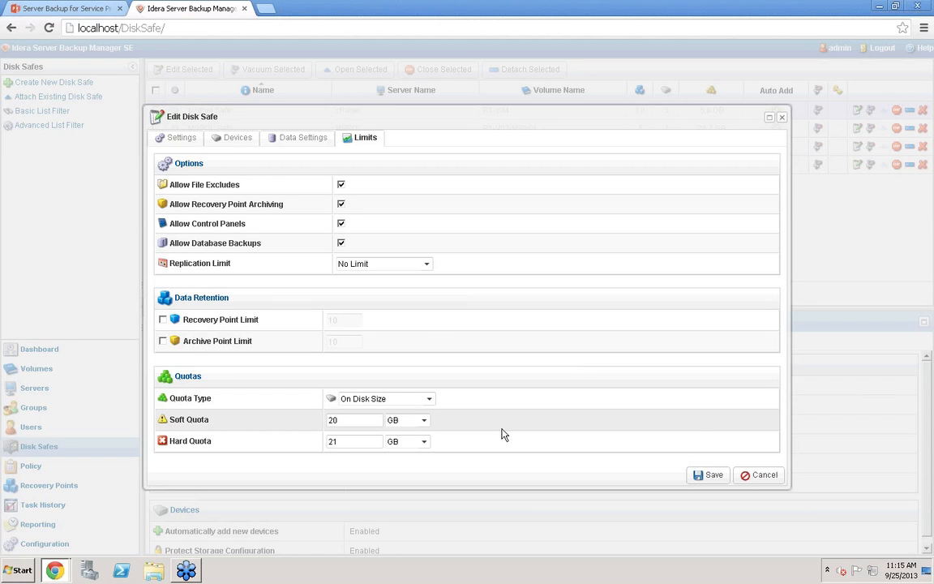
click(766, 476)
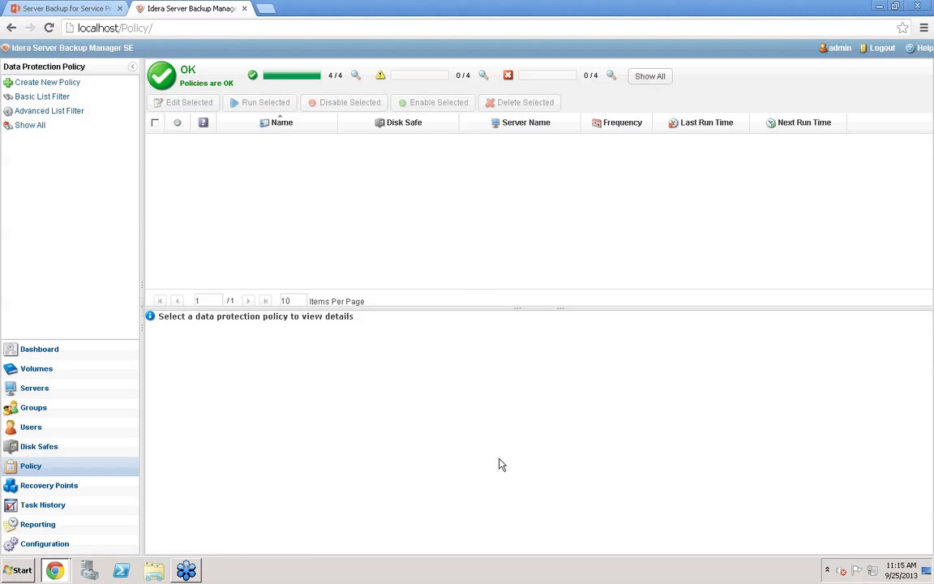
Show all data protection policies and select the cPanel policy to view its details
click(650, 77)
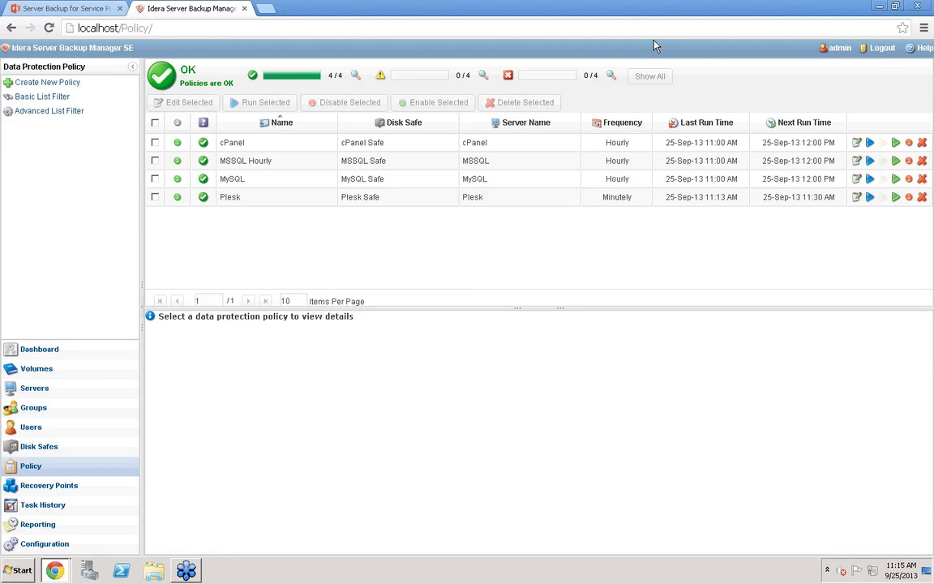
click(854, 145)
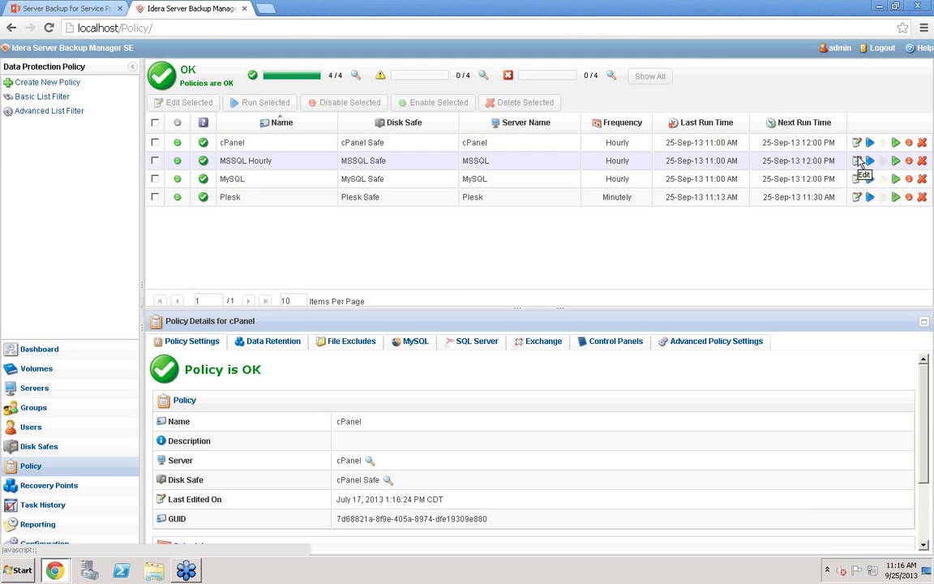
Open the MSSQL Hourly policy and try Minutely and Yearly replication frequencies, then cancel the schedule edit
click(859, 160)
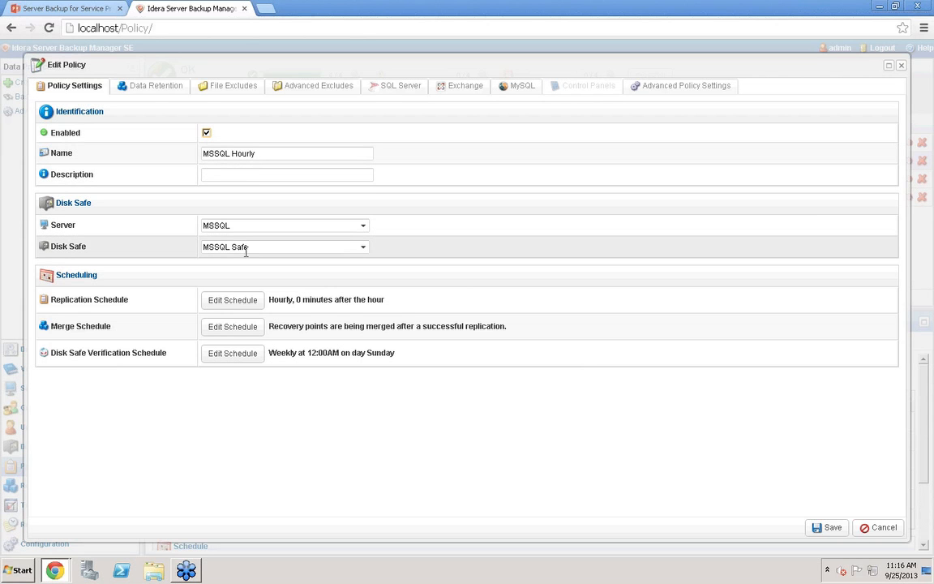
click(238, 301)
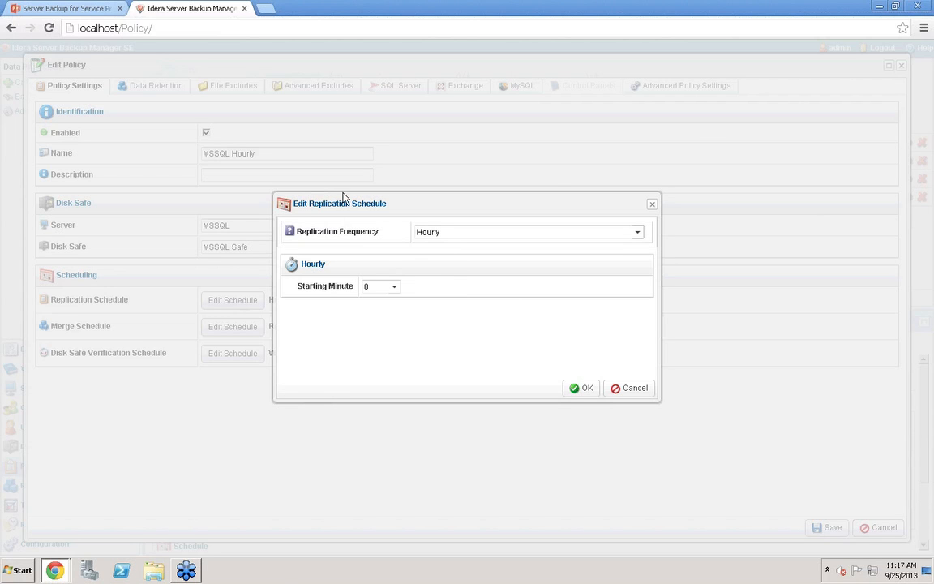
click(638, 234)
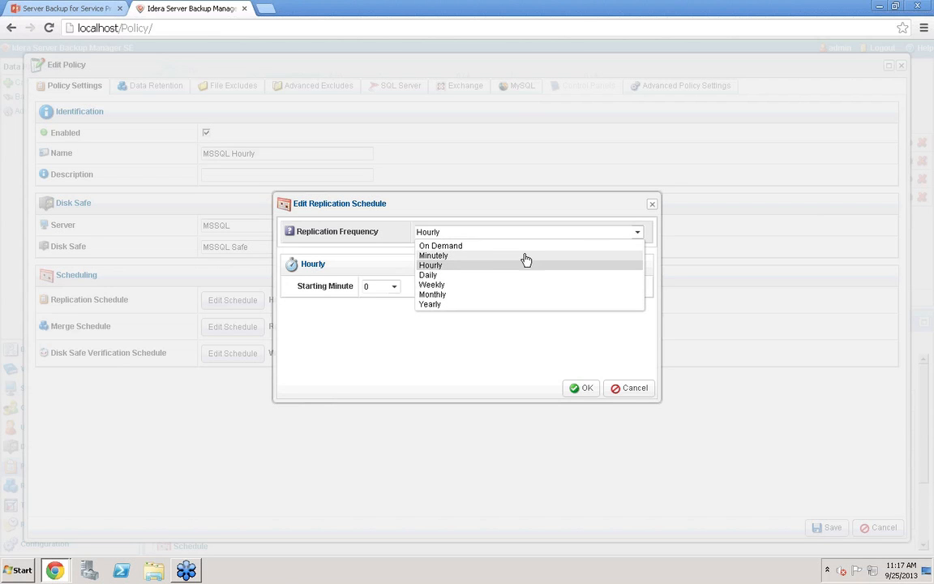
click(494, 255)
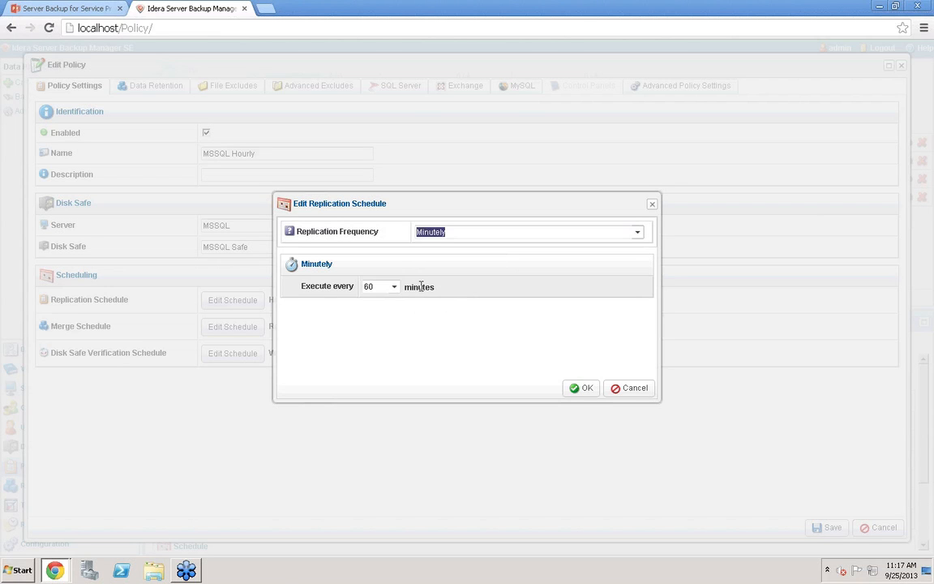
click(394, 287)
scroll(392, 361, up, 10)
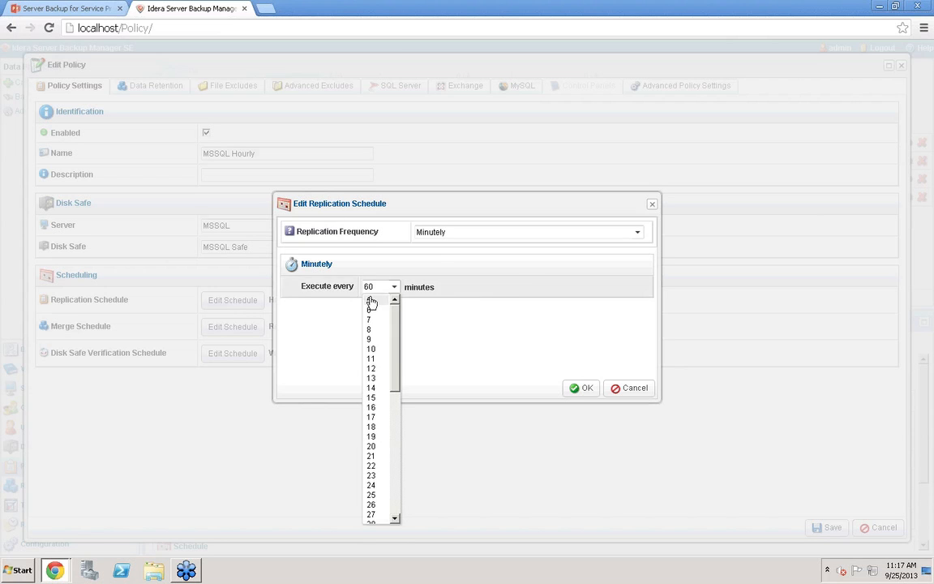
click(637, 234)
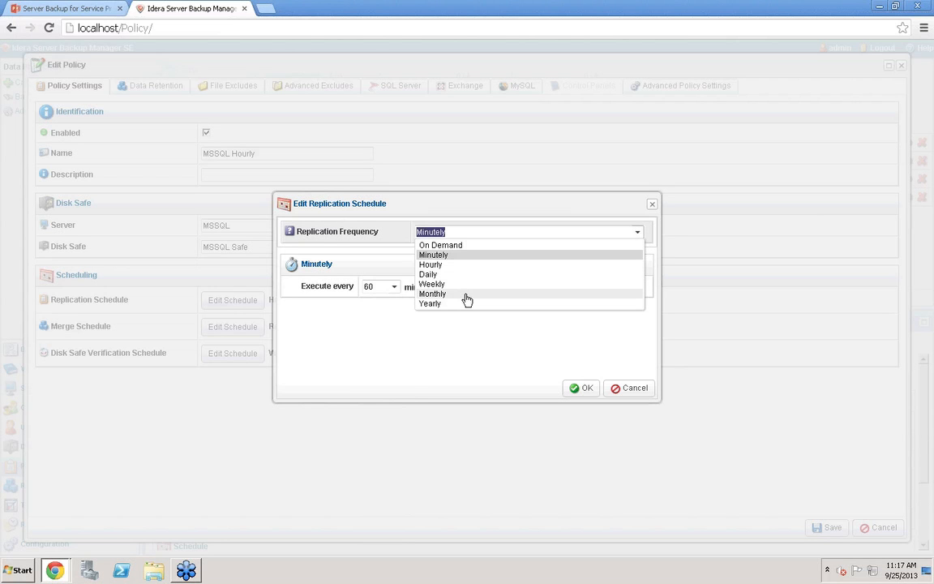
click(453, 304)
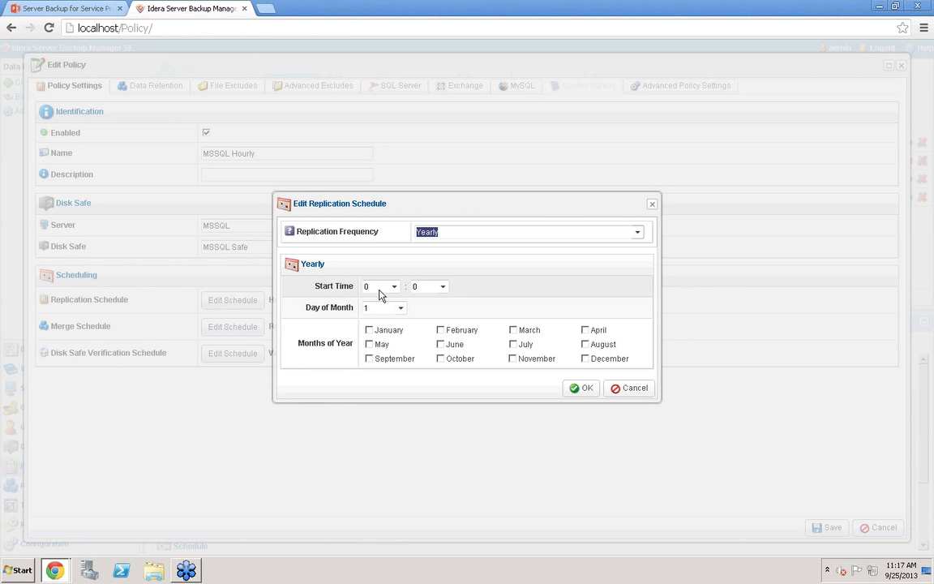
click(632, 390)
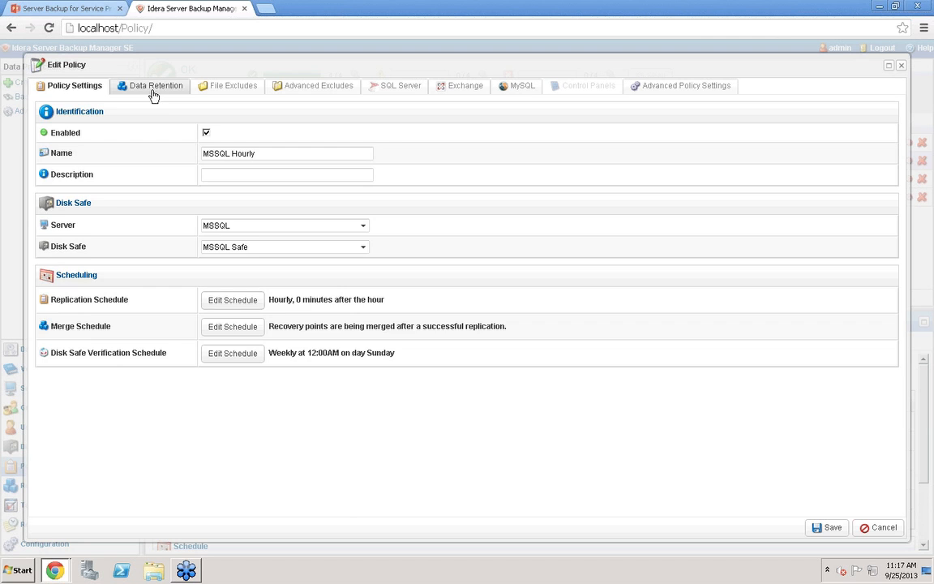
Add a Daily archiving schedule to the MSSQL Hourly policy's data retention with an archive point limit of 7 at 12AM
click(152, 96)
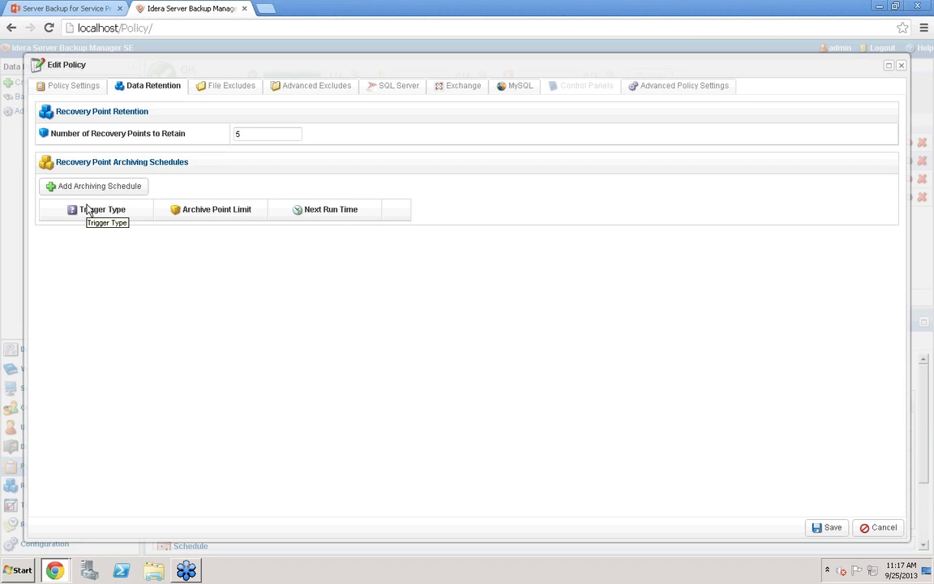
click(84, 88)
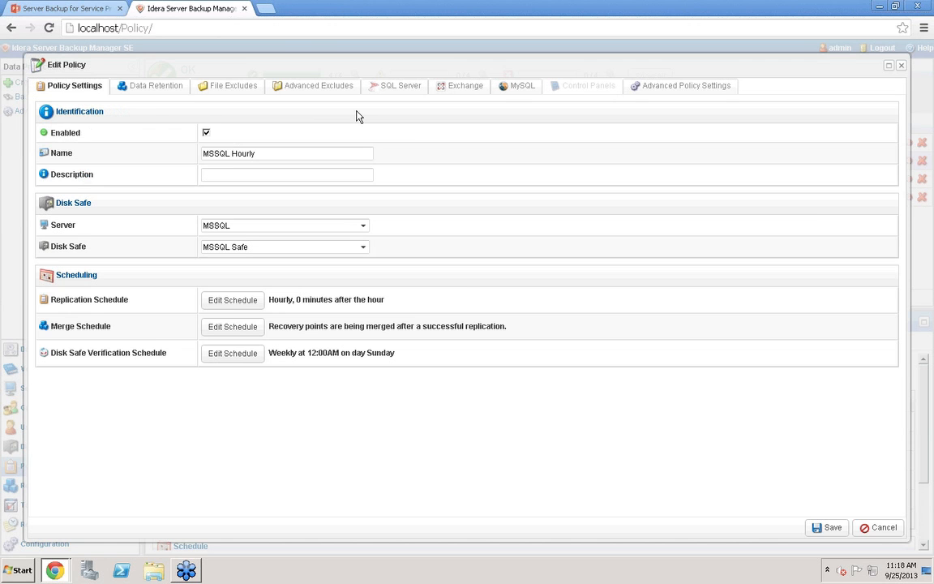
click(152, 94)
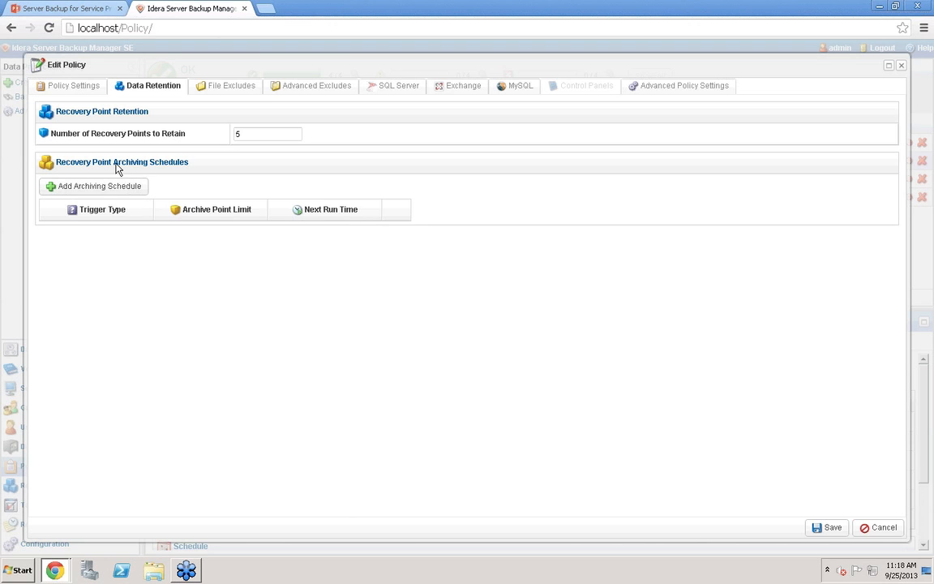
click(143, 192)
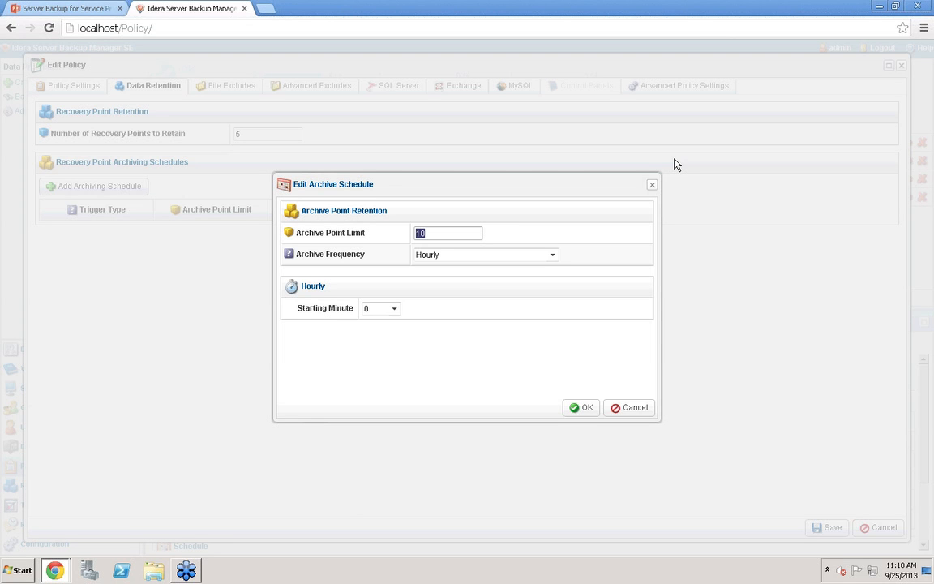
text(7)
click(555, 256)
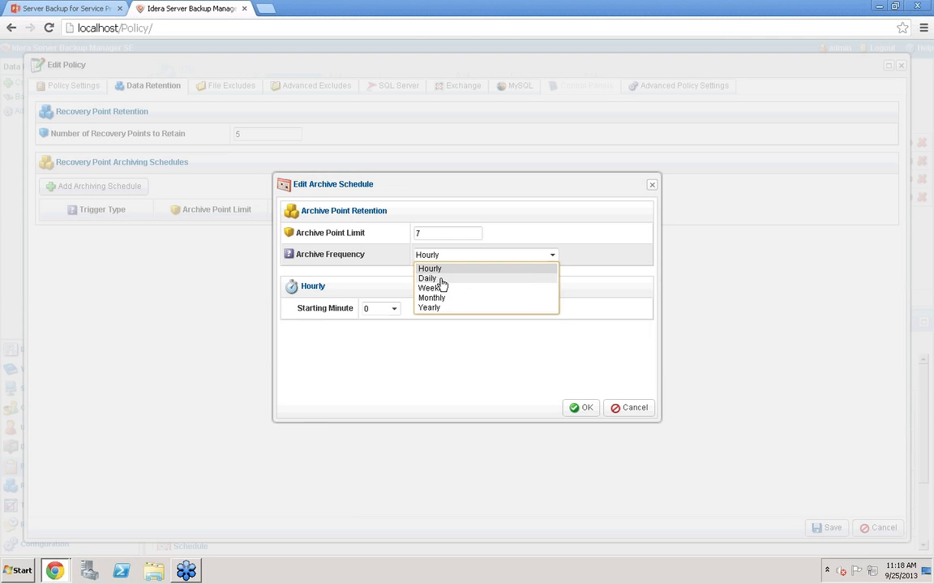
click(438, 278)
click(370, 331)
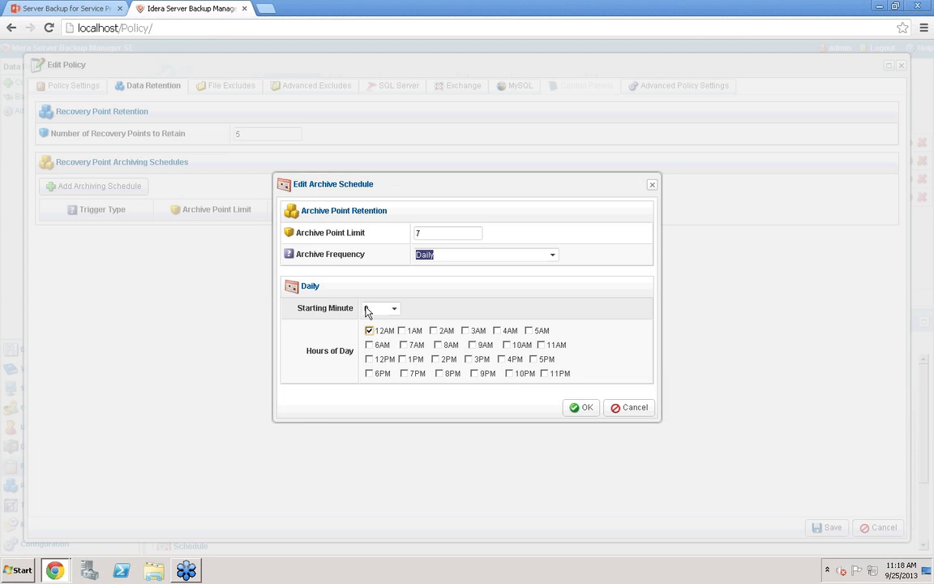
click(595, 408)
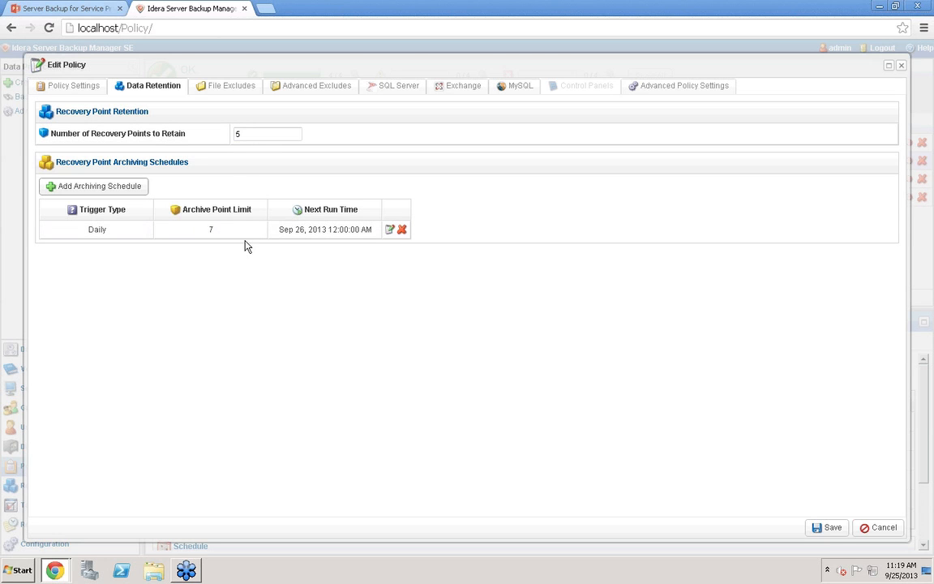
Add a Monthly archiving schedule with an archive point limit of 12 on day 1, then cancel a further schedule dialog
click(130, 186)
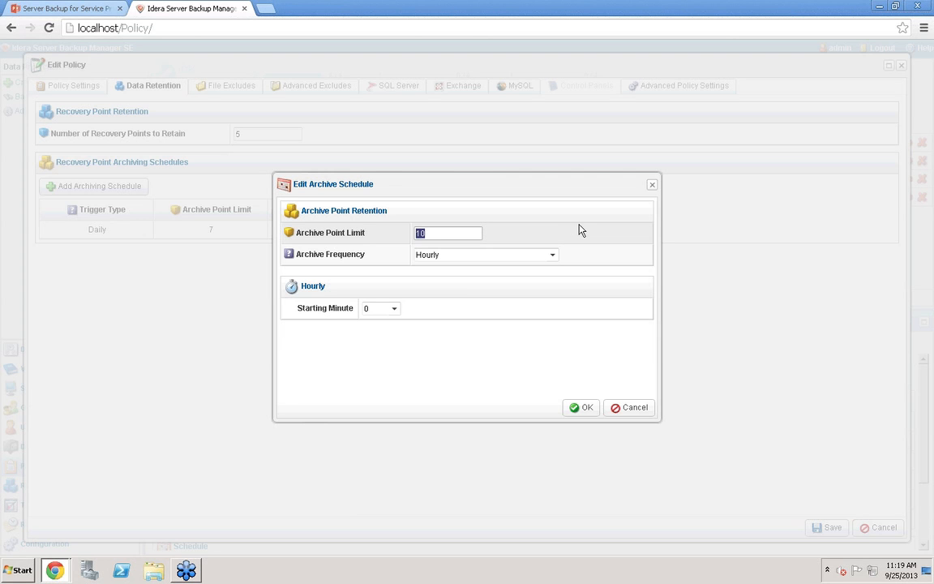
text(12)
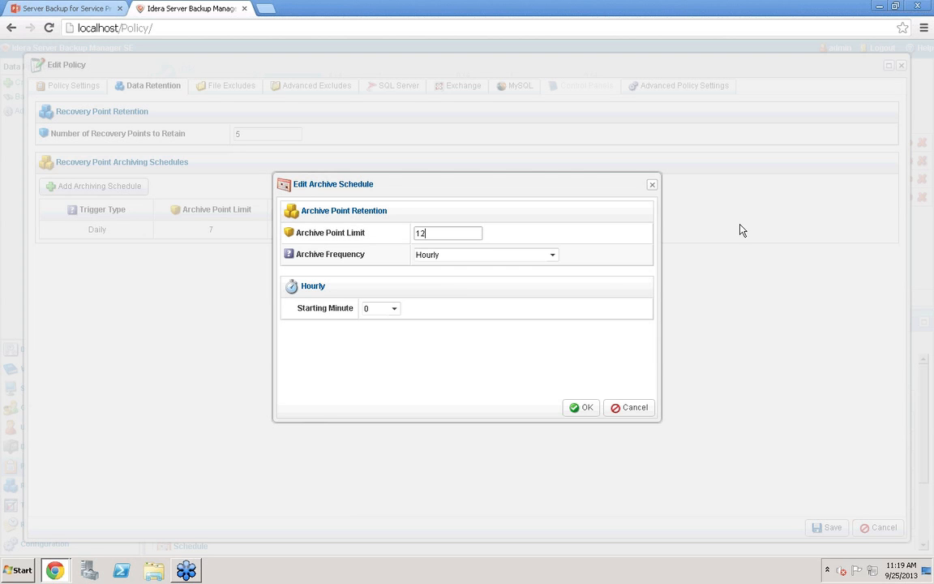
click(555, 258)
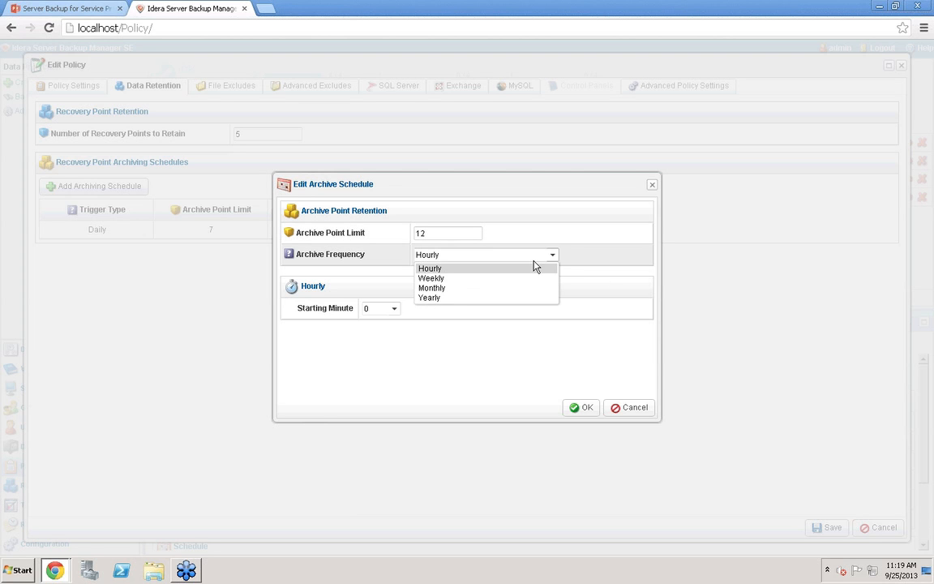
click(453, 288)
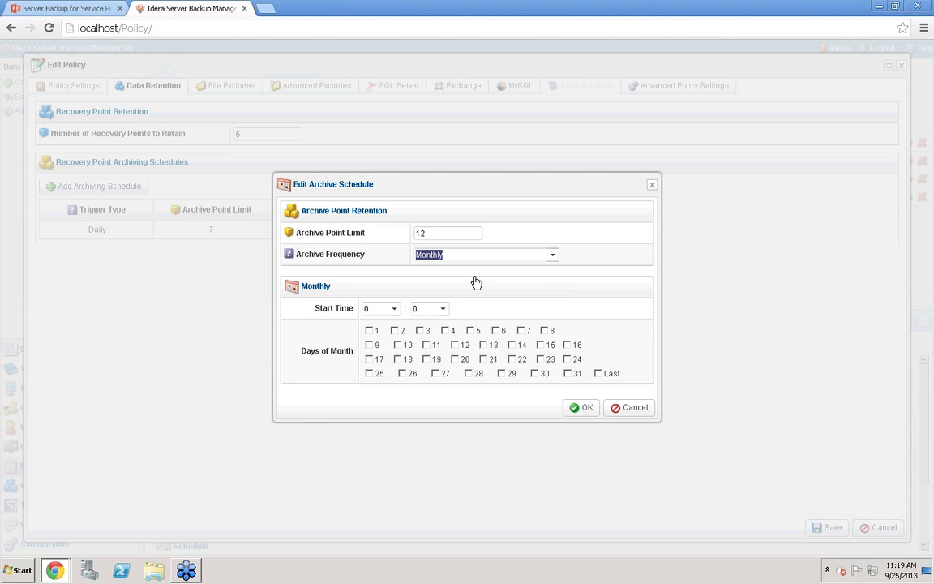
click(370, 331)
click(588, 408)
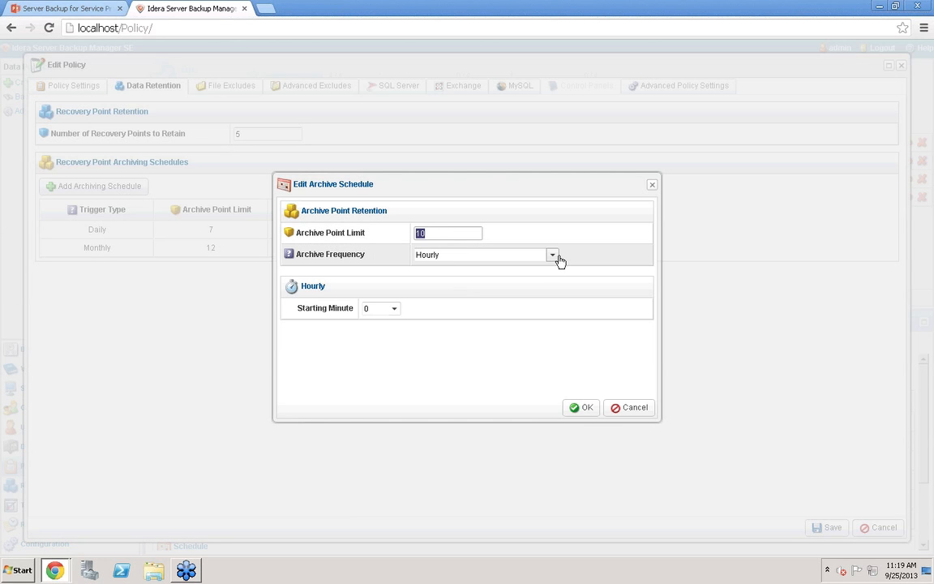
click(555, 257)
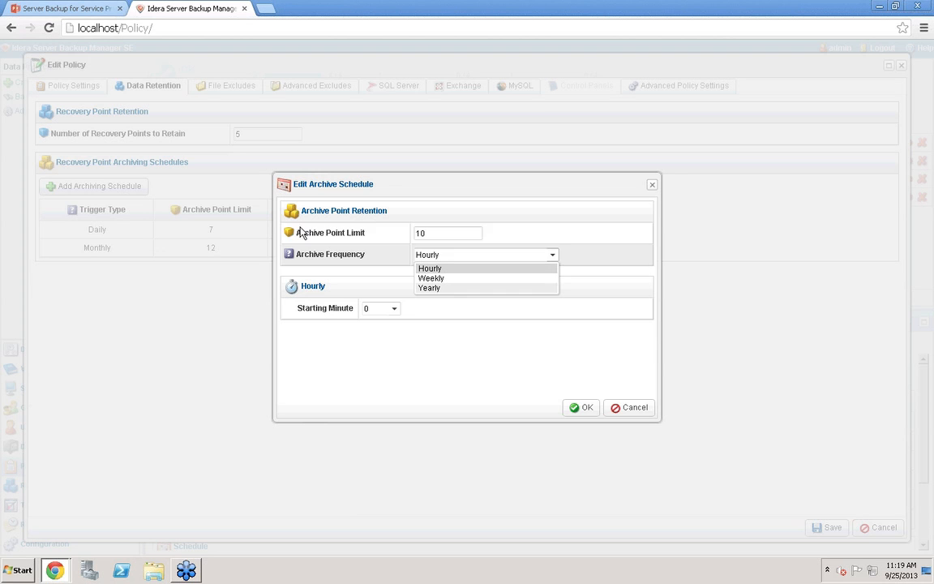
click(640, 415)
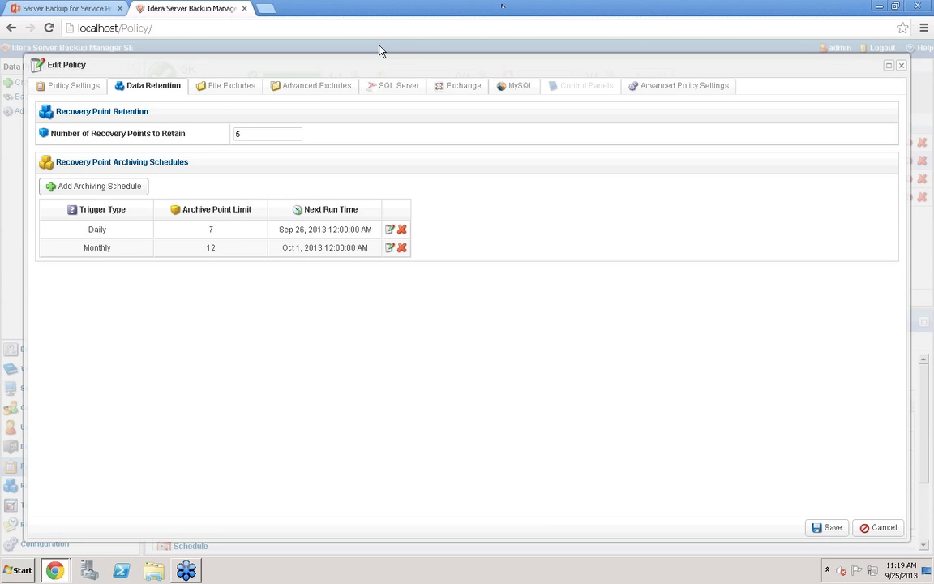
Exclude the PerfLogs and Documents and Settings folders on C:\ from the policy's backup
click(213, 91)
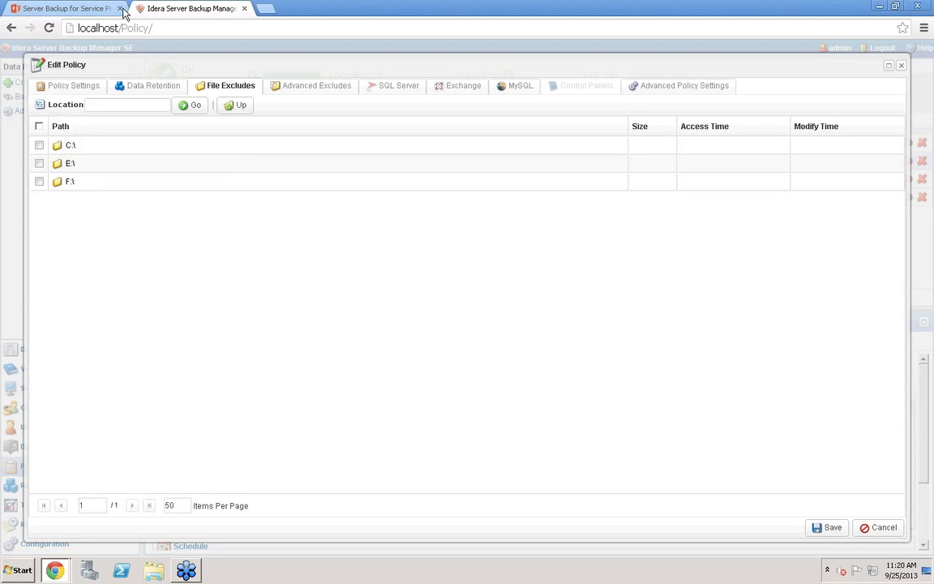
double_click(54, 146)
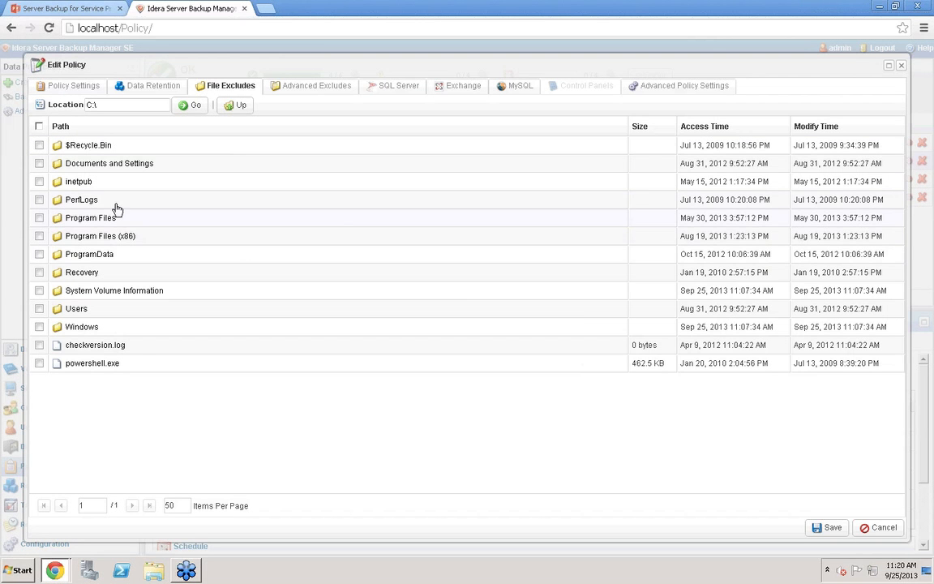
click(41, 200)
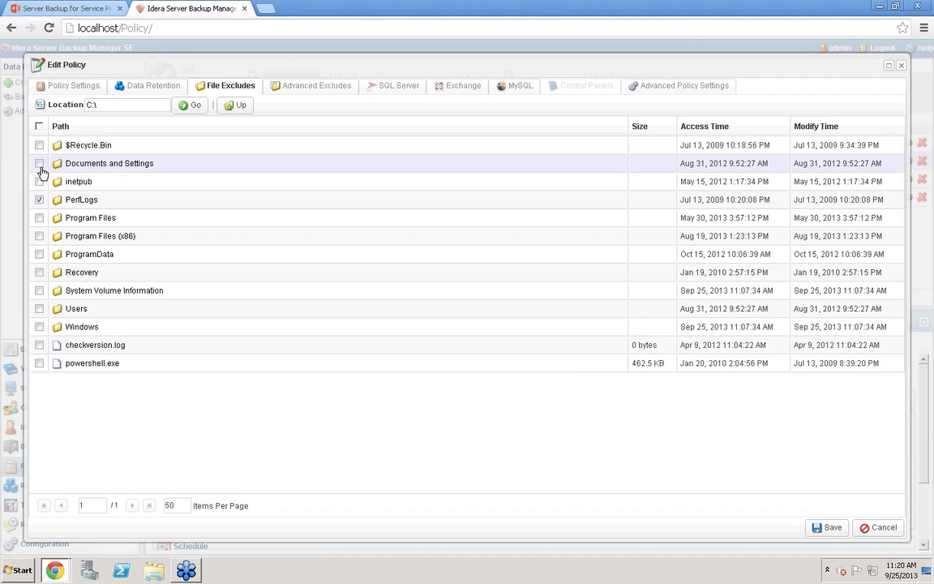
click(40, 165)
Add a recursive advanced exclude pattern C:\*.log, then delete it
click(306, 86)
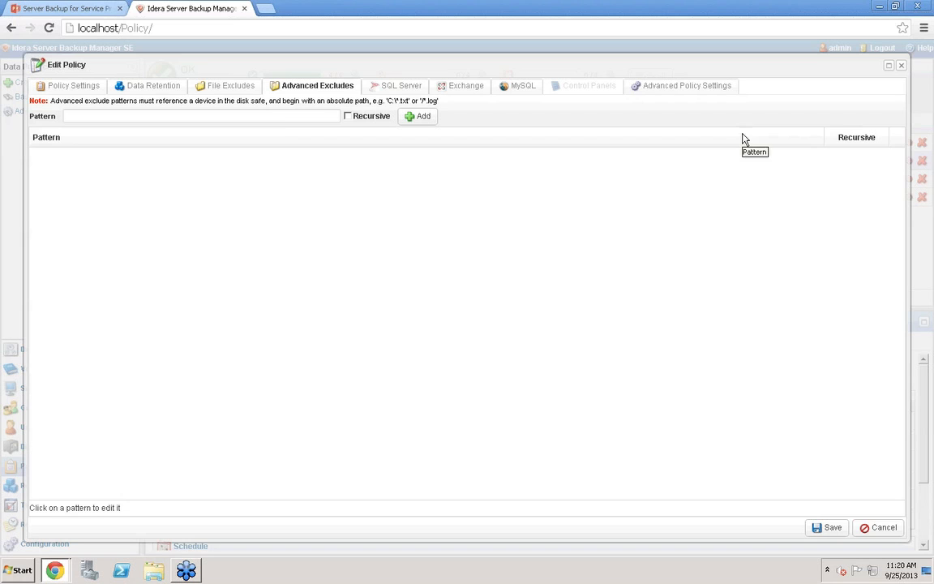
click(229, 119)
text(C:\)
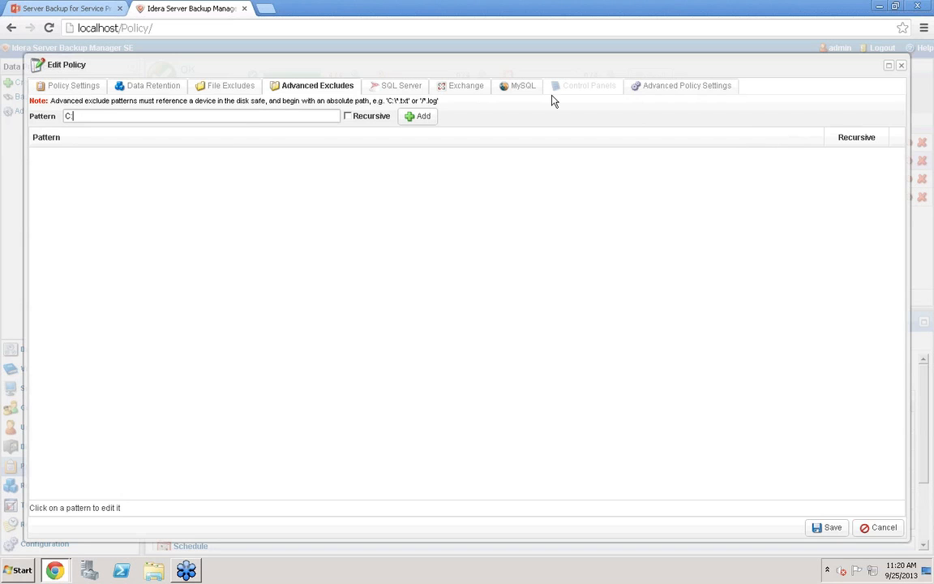
text(*.log)
click(348, 117)
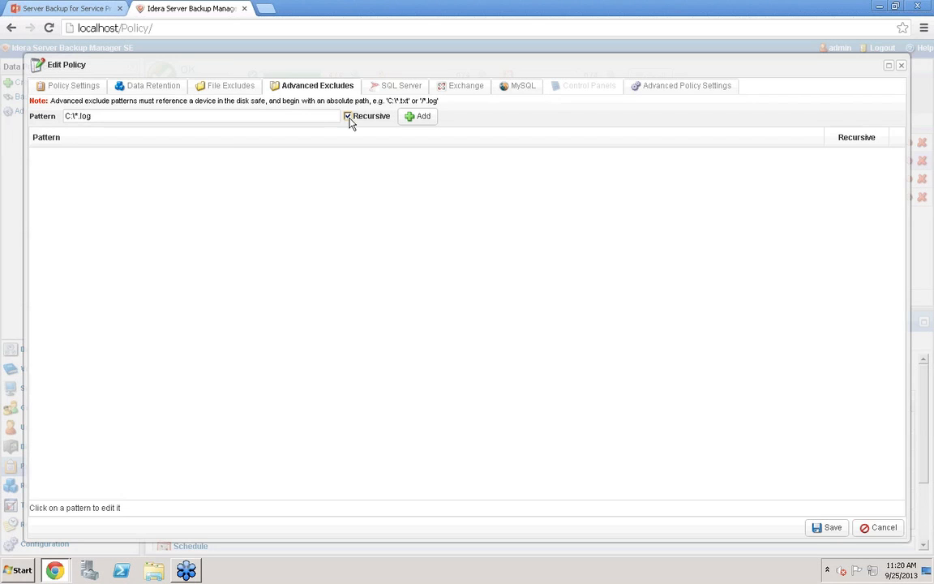
click(417, 117)
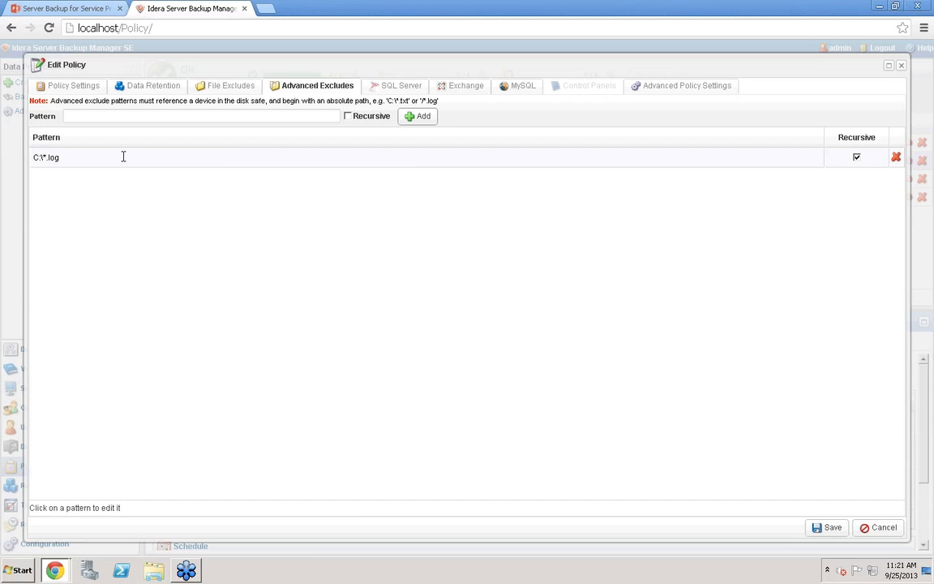
click(897, 157)
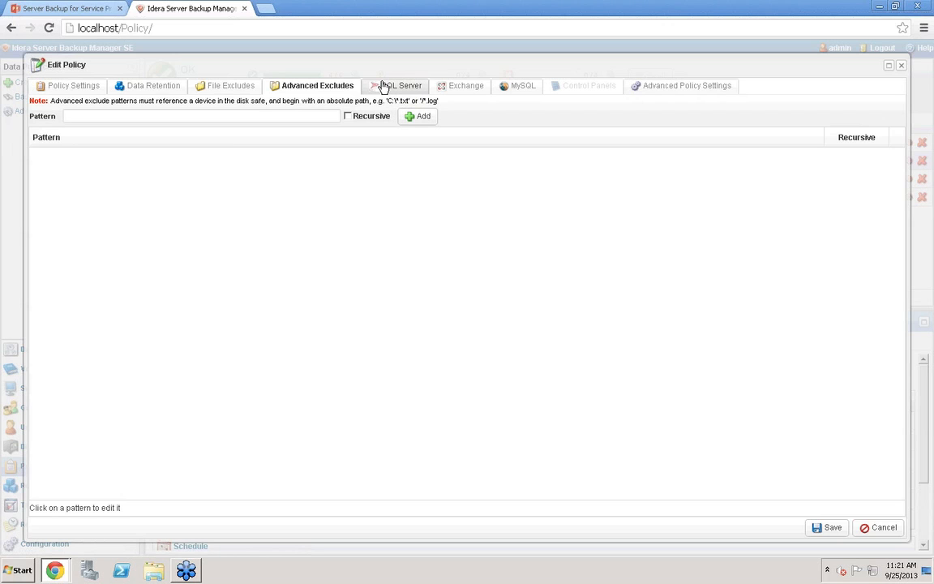
Try adding the SQLEXPRESS database instance individually, remove it, and re-enable backing up all SQL Server databases
click(382, 86)
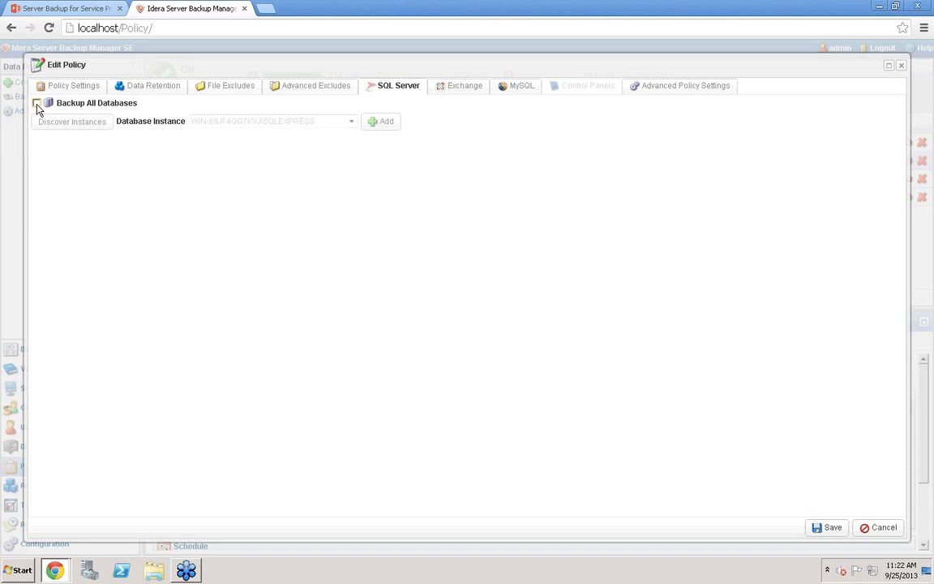
click(37, 104)
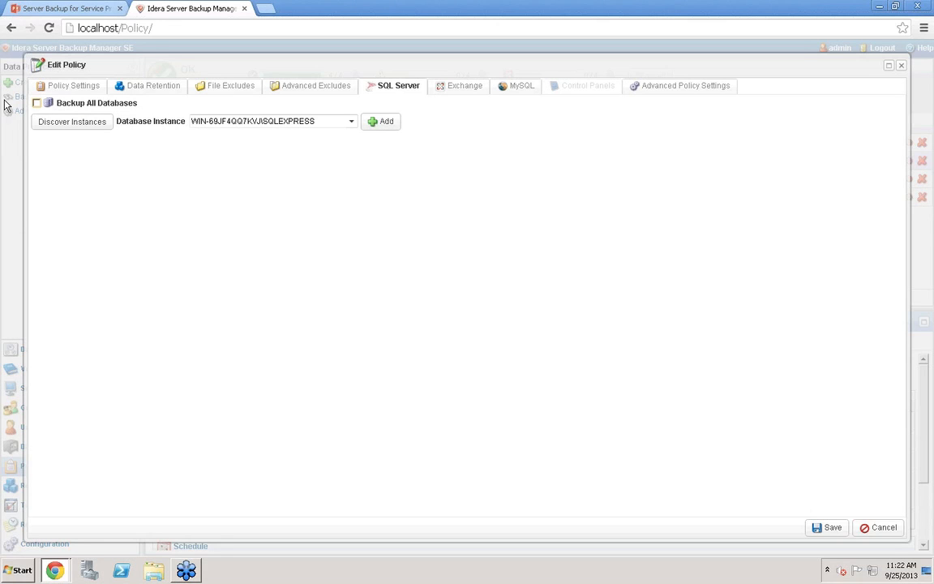
click(353, 123)
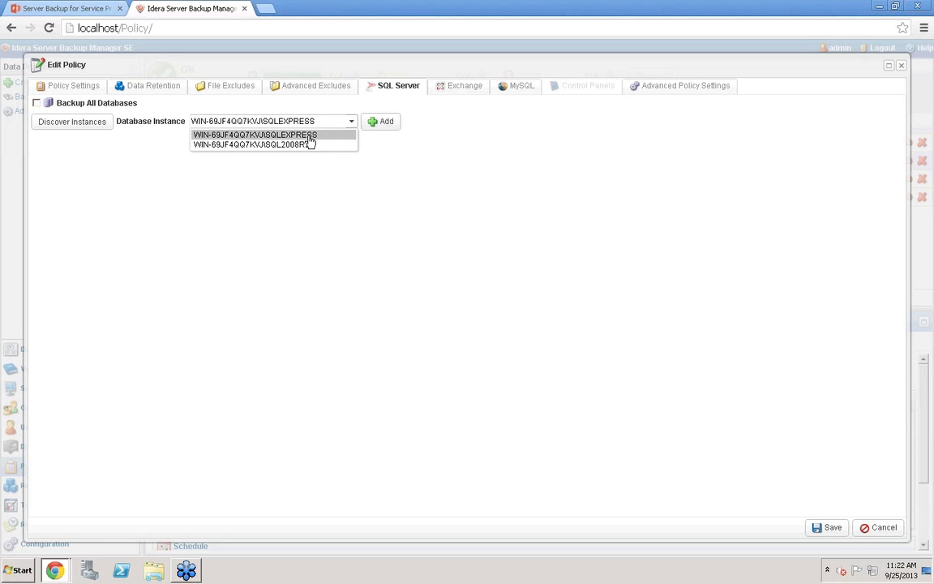
click(312, 135)
click(386, 123)
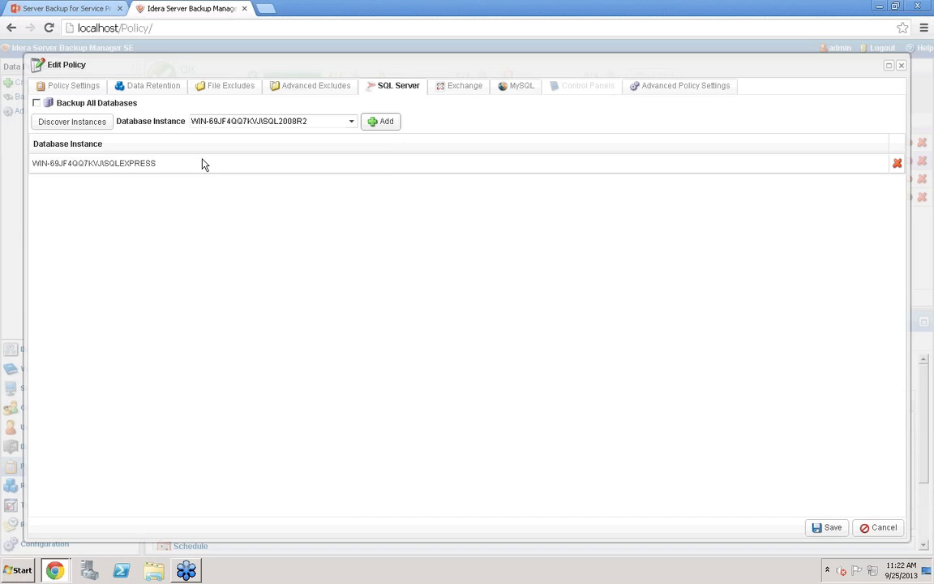
click(898, 163)
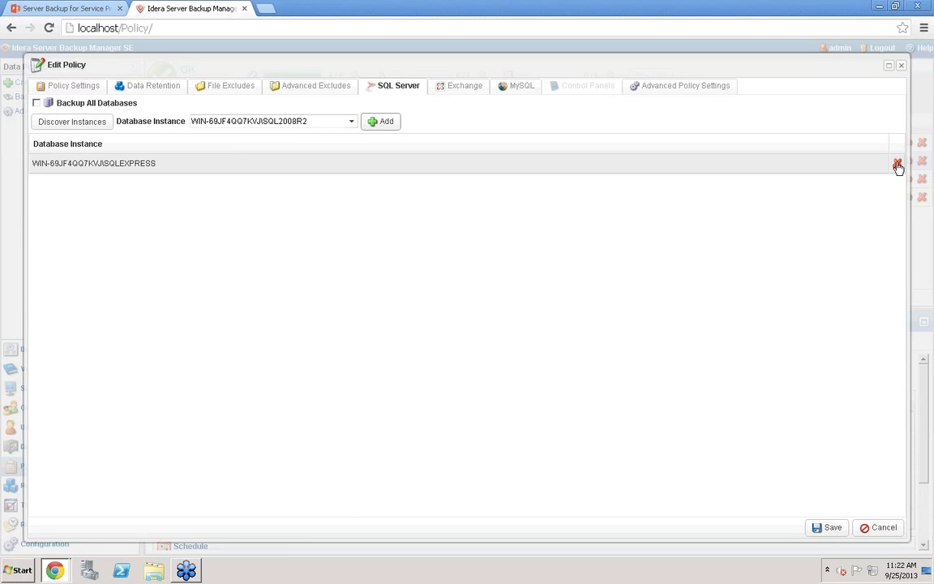
click(37, 103)
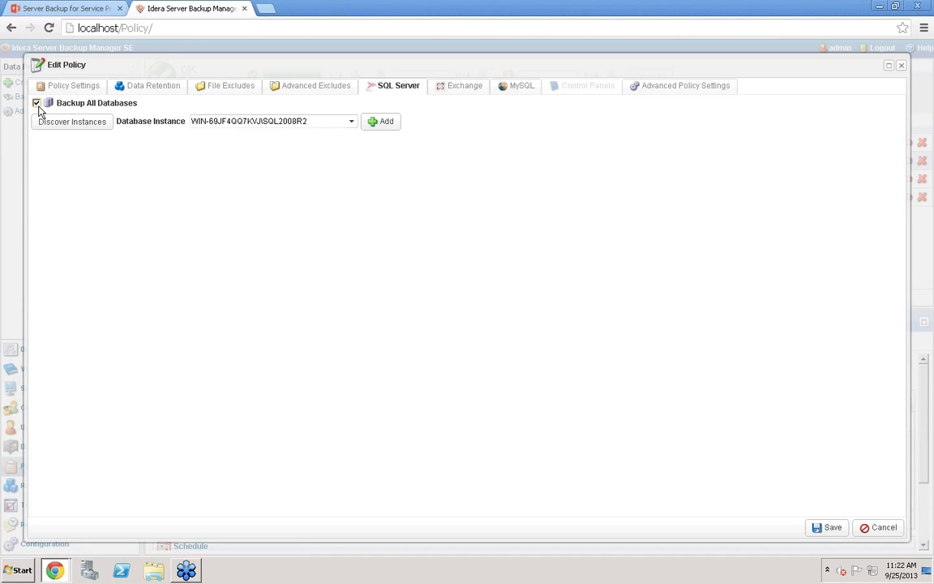
Enable backing up all Exchange instances and open the MySQL instance wizard
click(451, 86)
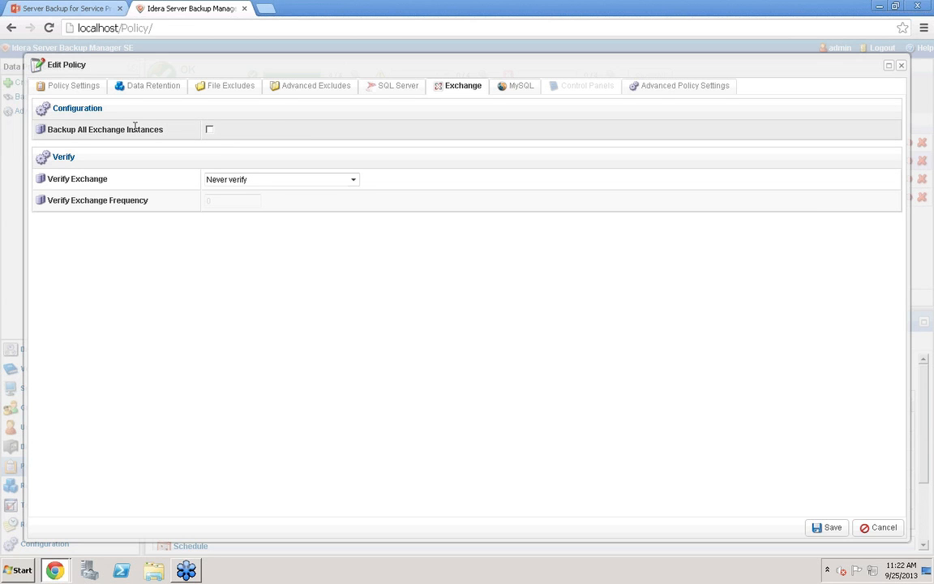
click(209, 130)
click(516, 86)
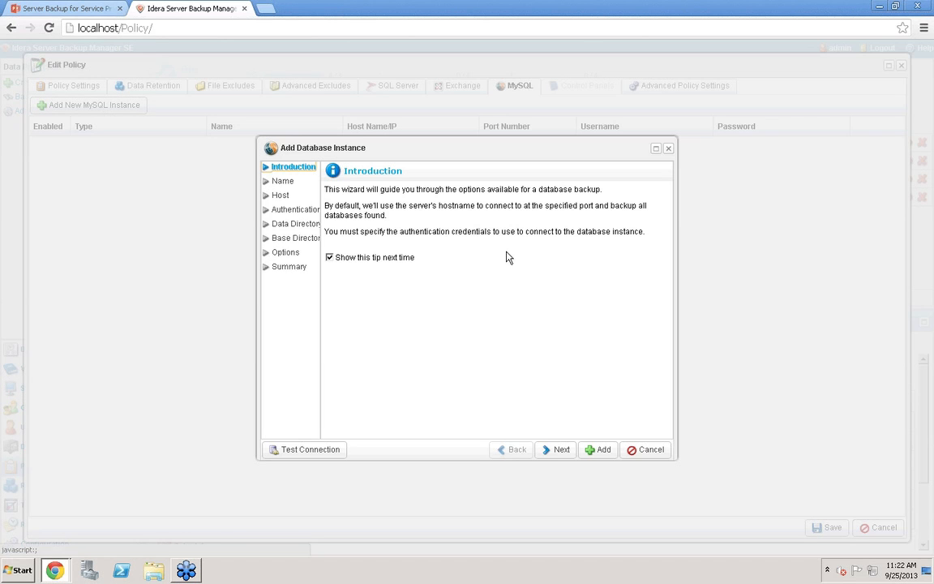
View the MySQL wizard's Host page, try adding the instance, cancel the wizard and close the policy editor
click(273, 198)
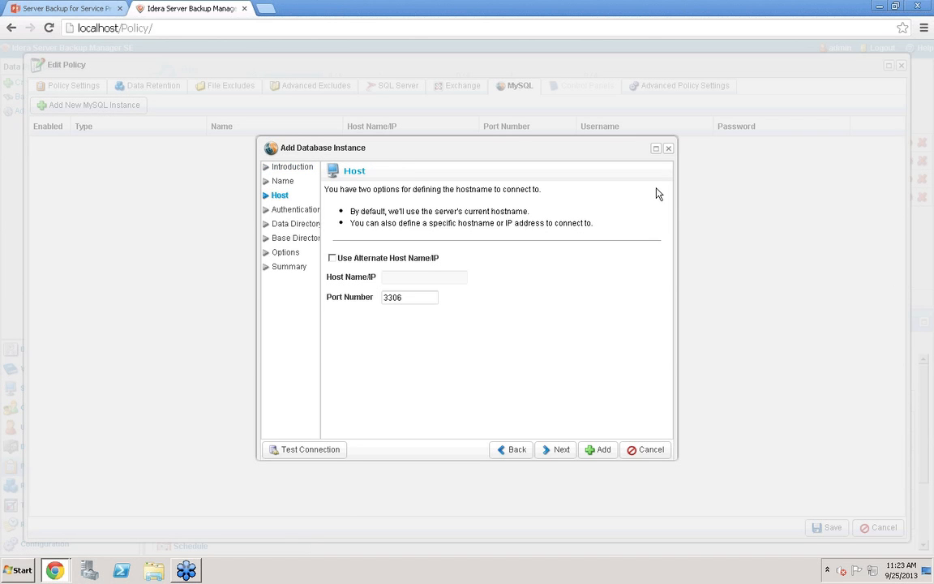
click(607, 448)
right_click(663, 451)
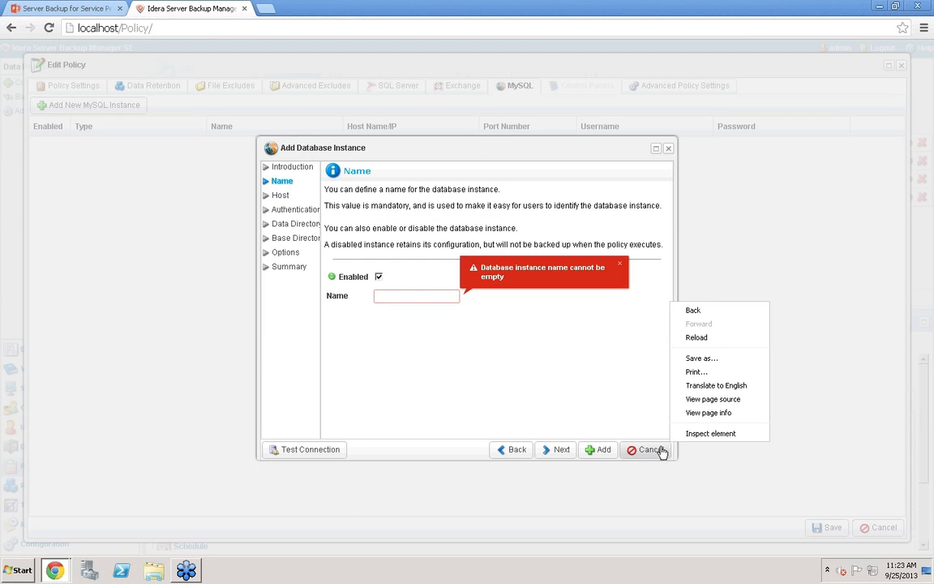
click(663, 451)
click(659, 450)
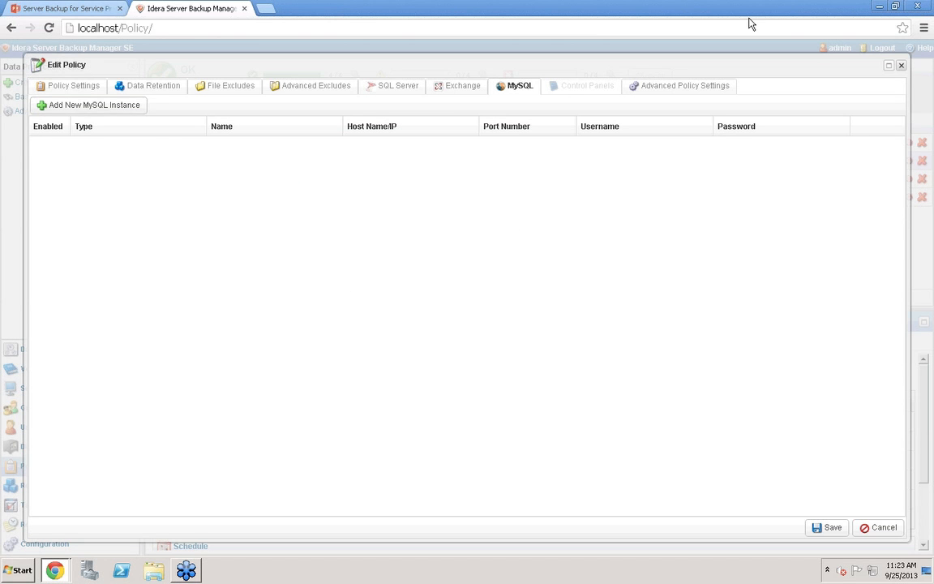
key(Escape)
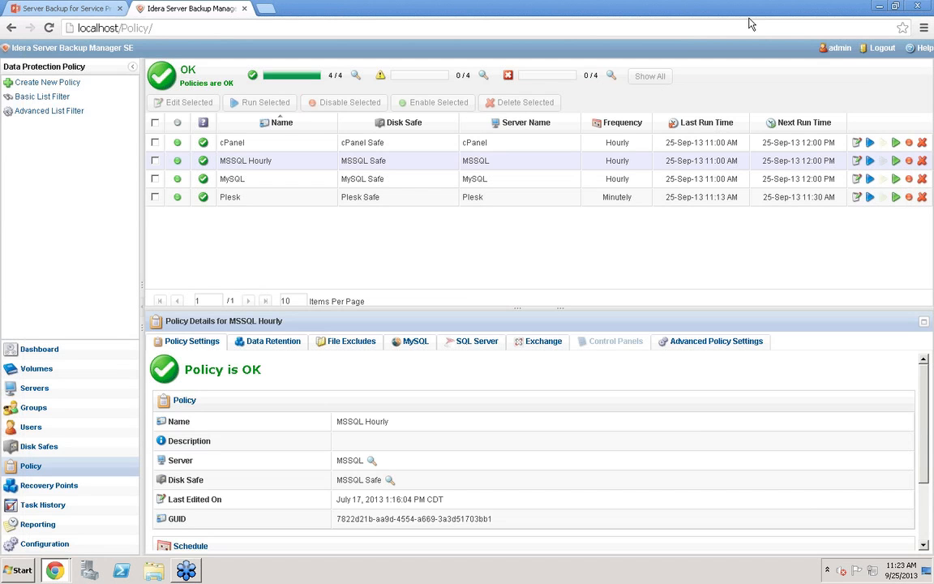
Open the cPanel policy's control panel instances, step through the Add Control Panel Instance wizard's details and advanced options, then cancel and close
click(277, 149)
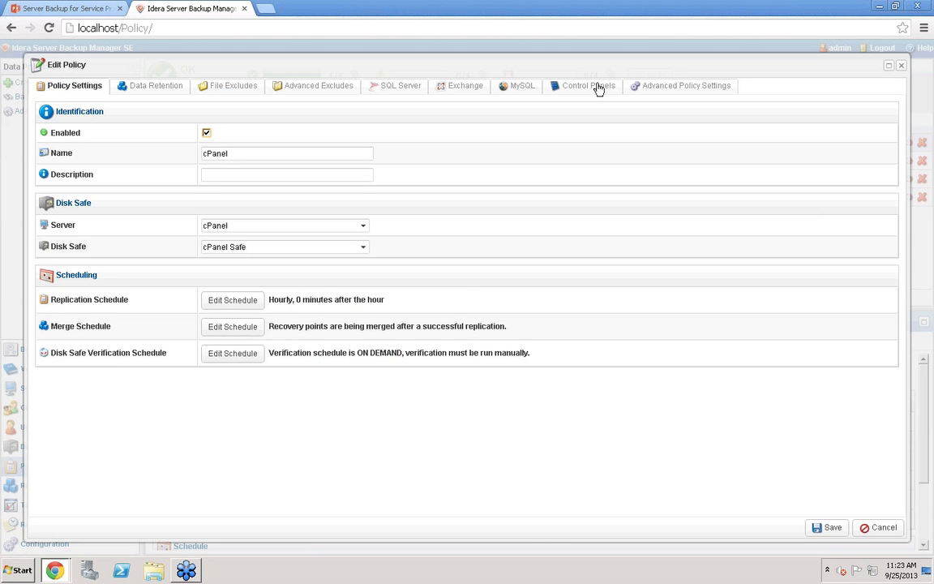
click(612, 88)
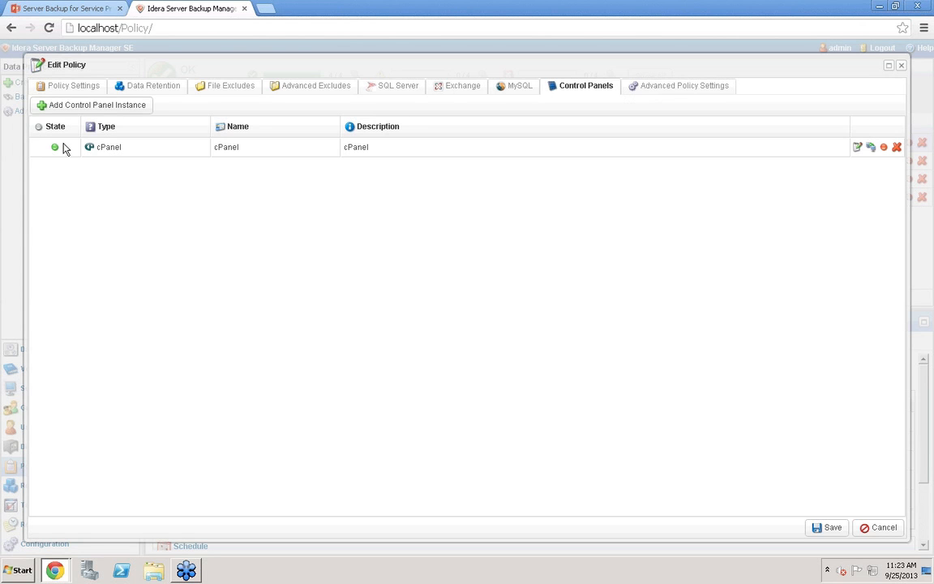
click(127, 109)
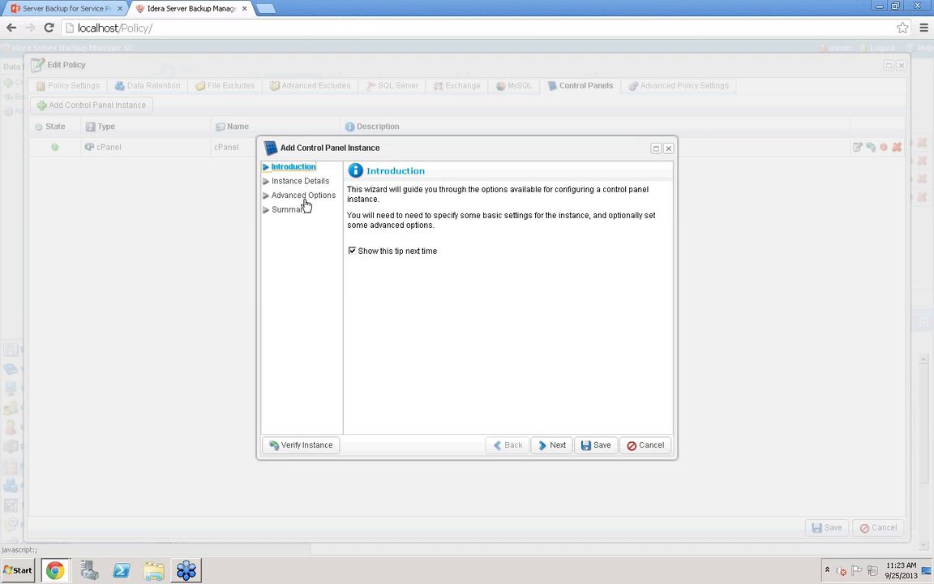
click(315, 182)
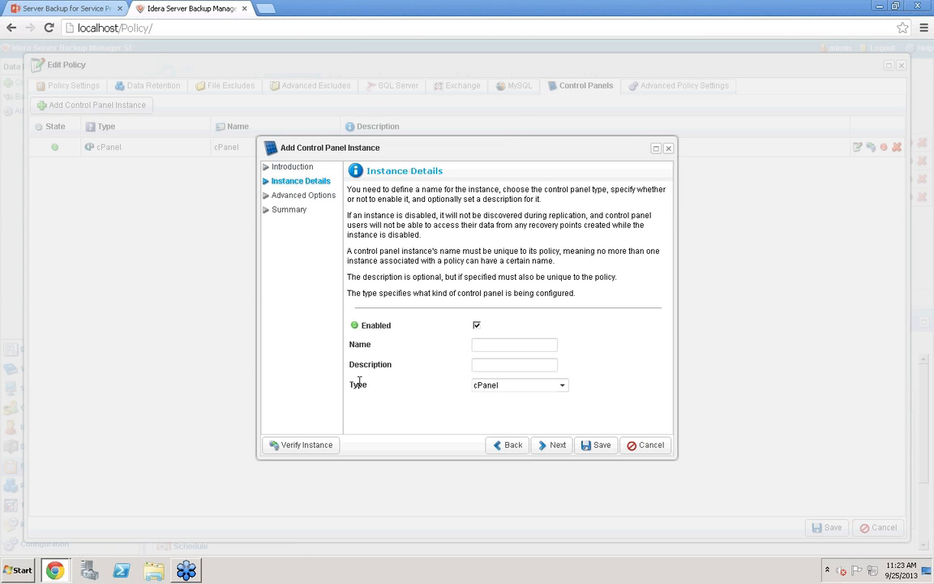
click(315, 194)
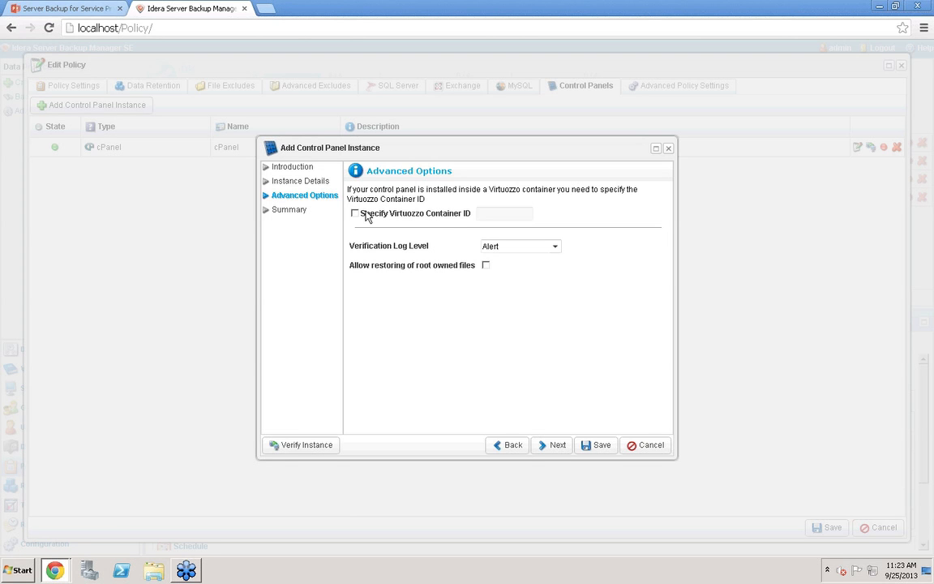
click(651, 451)
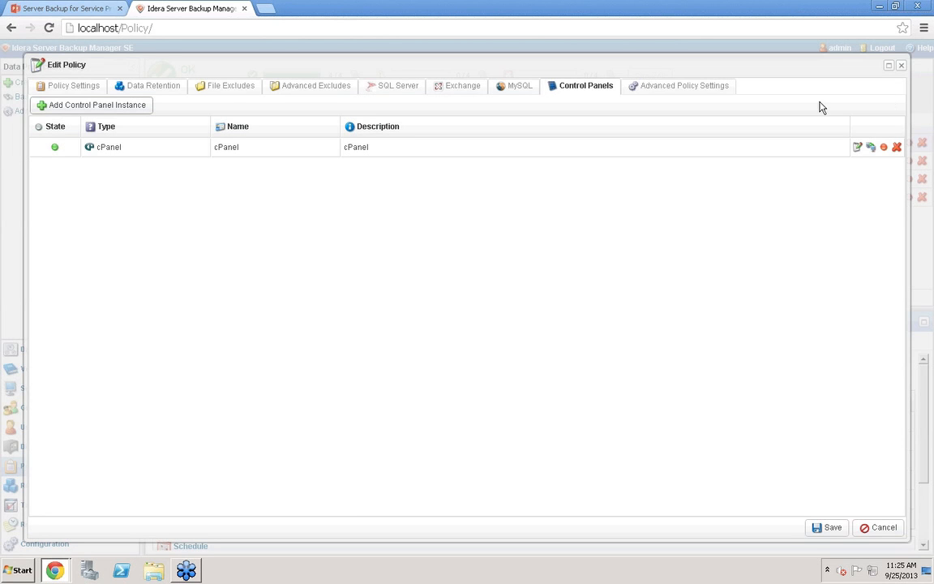
click(901, 69)
Browse the C: drive of MSSQL recovery point 2656 and select the inetpub folder
click(26, 488)
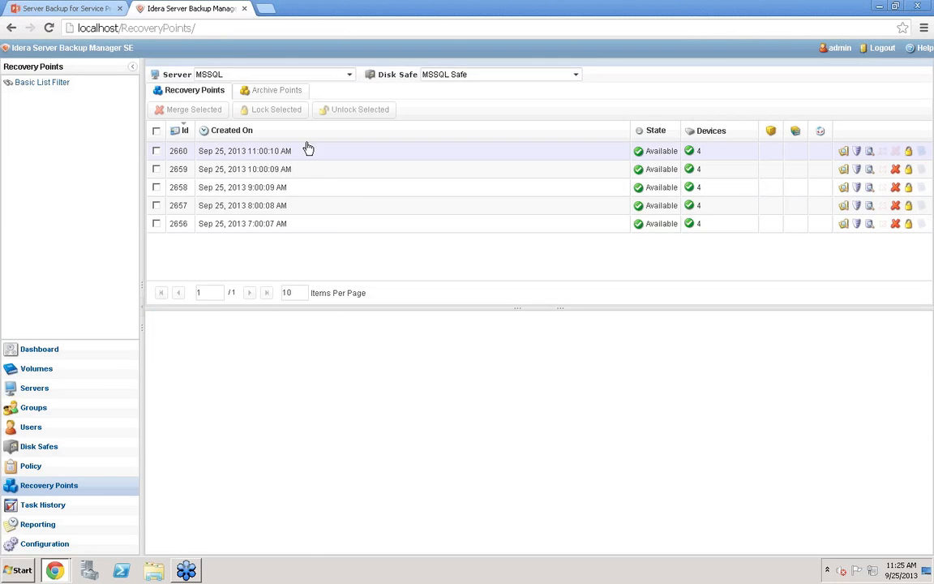
click(308, 149)
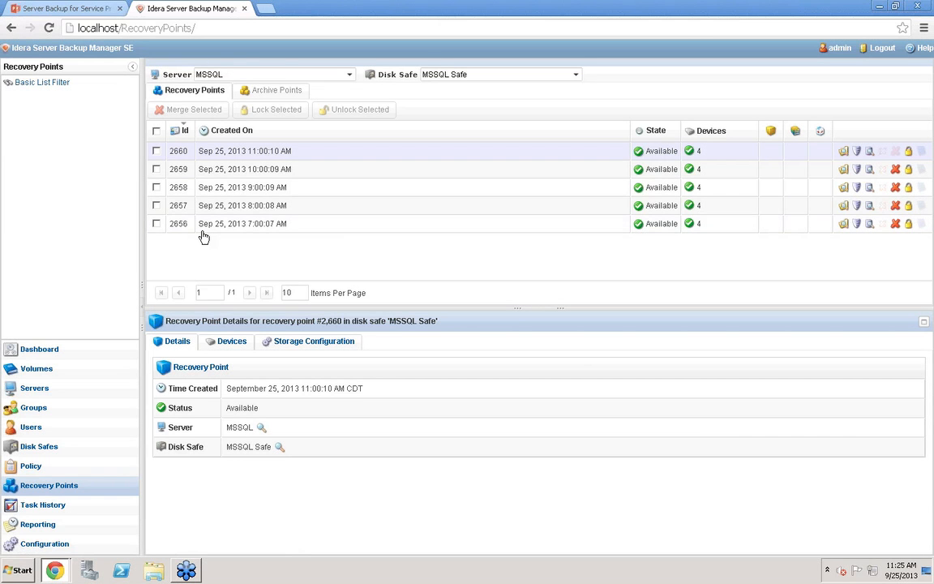
click(319, 225)
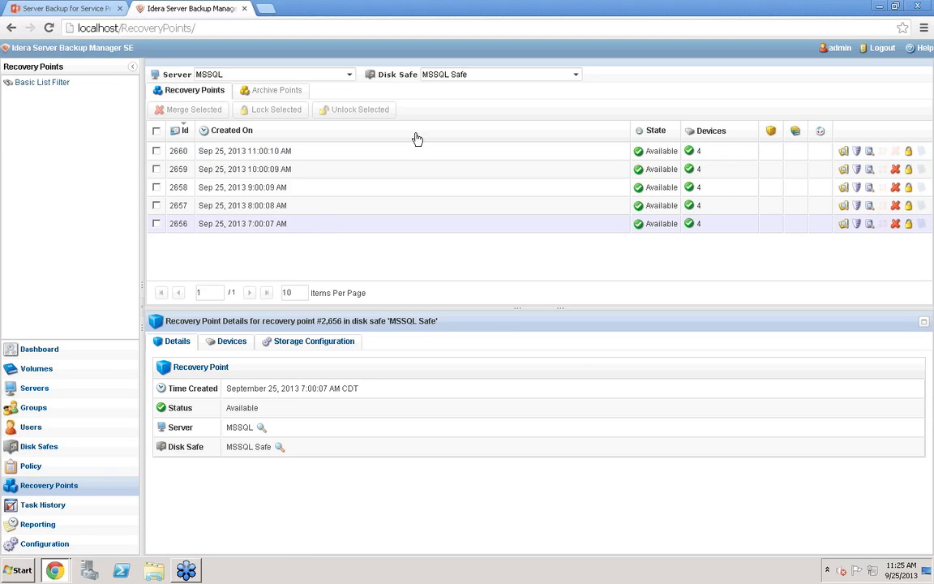
click(844, 225)
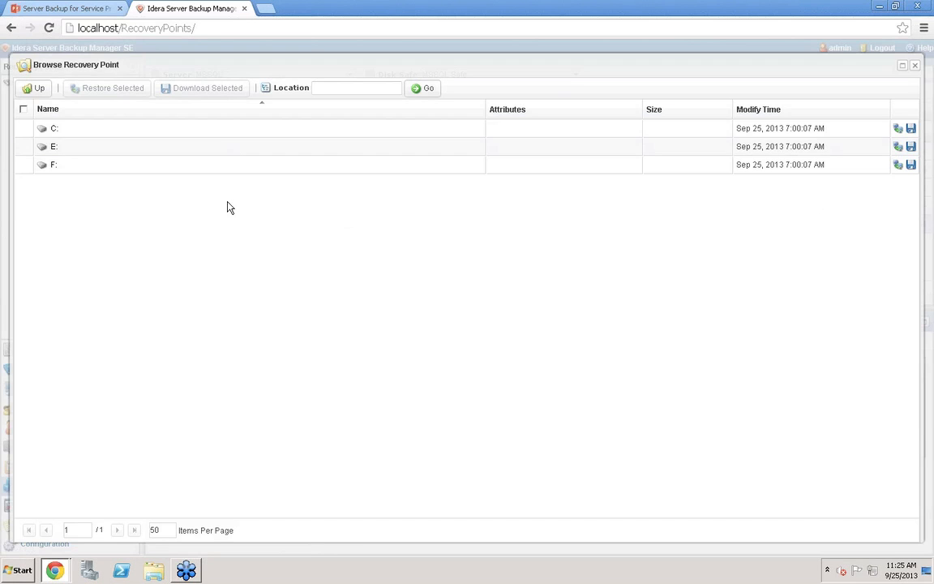
click(53, 129)
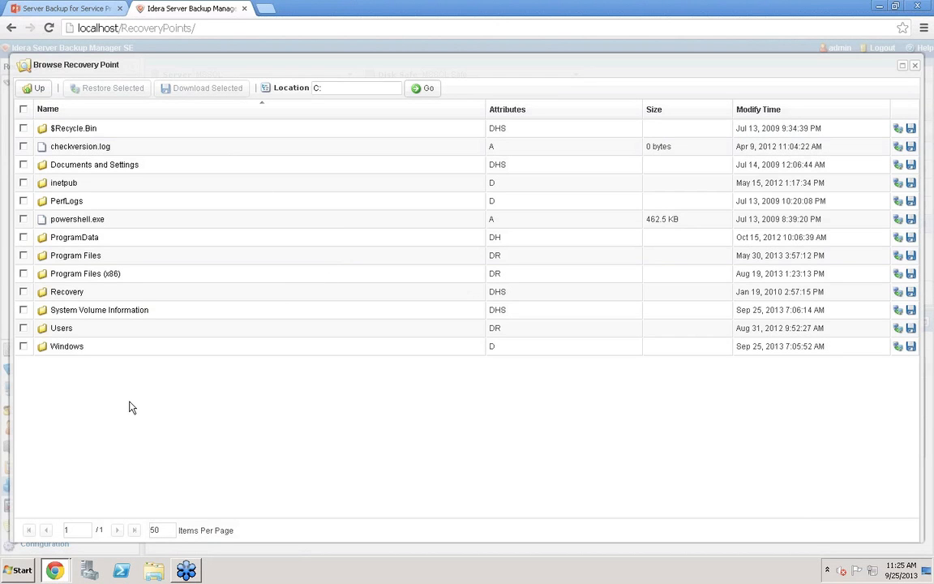
click(24, 183)
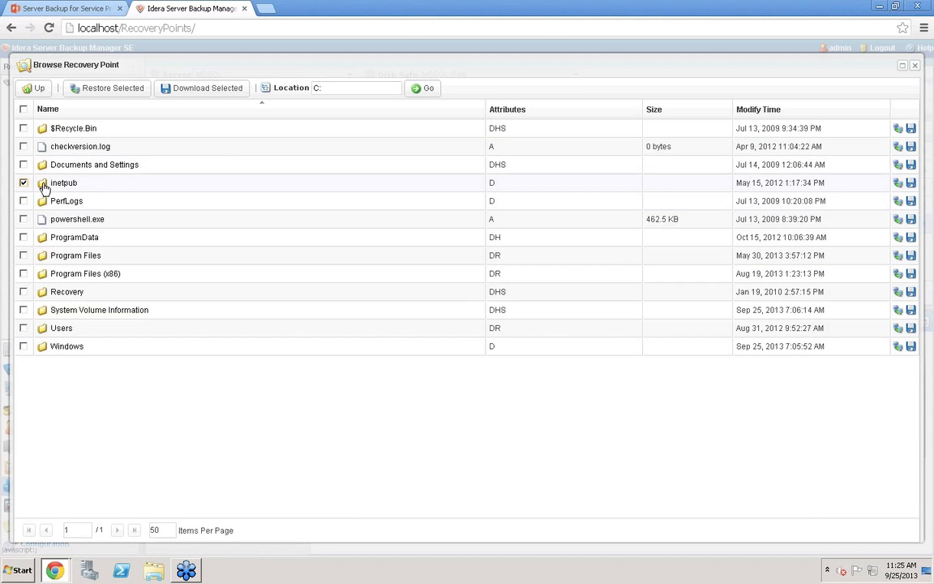
Open the restore options for inetpub, review the agent list, toggle overwriting, choose Alternate Location, then cancel the restore
click(120, 87)
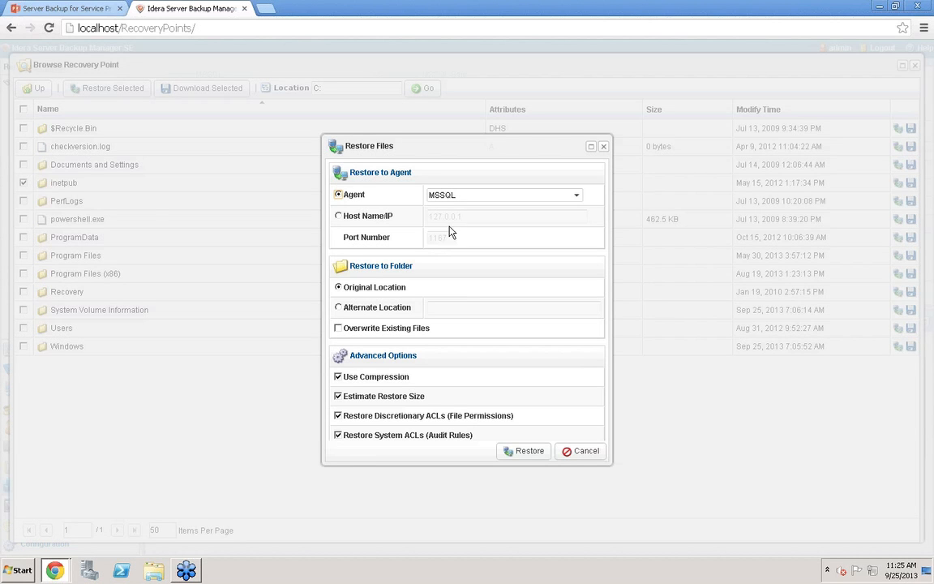
click(578, 195)
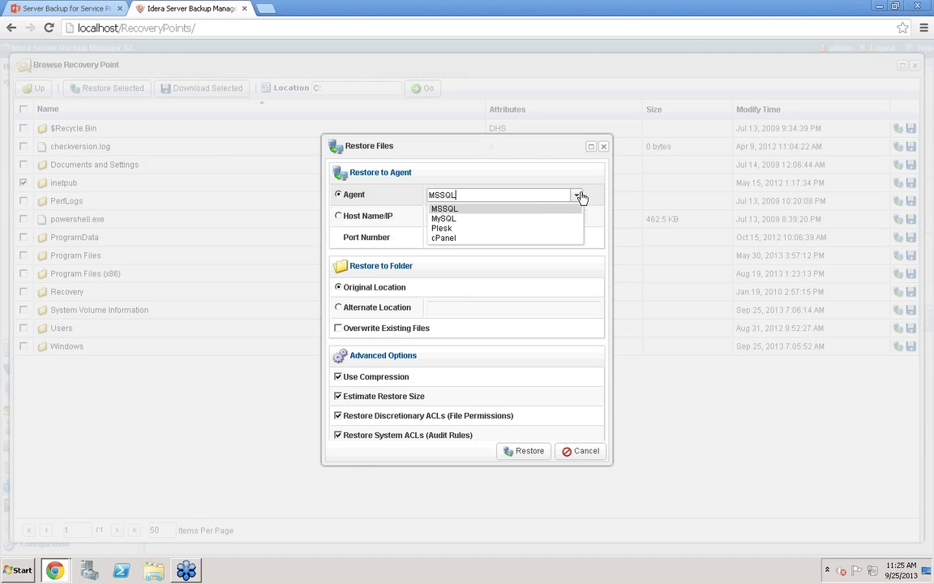
click(581, 196)
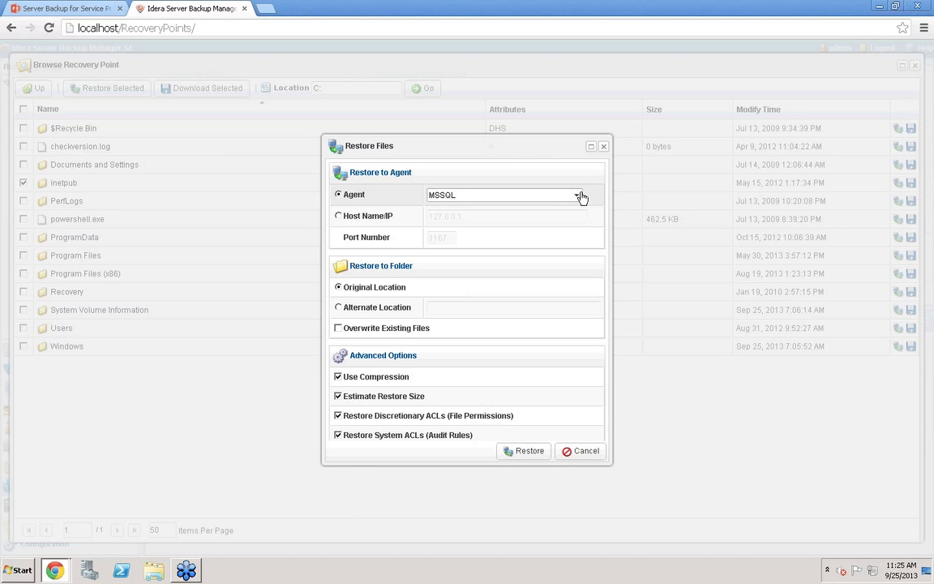
click(338, 329)
click(339, 330)
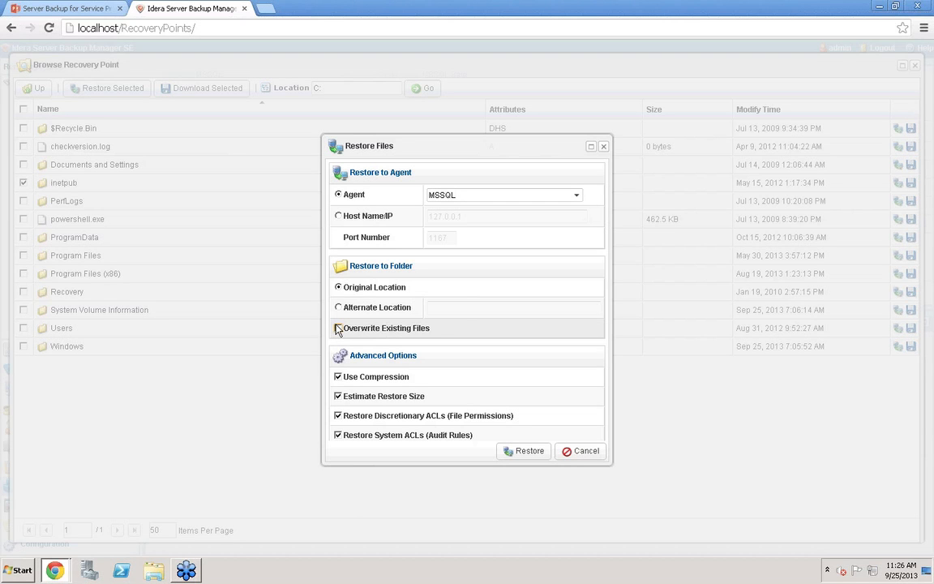
click(340, 307)
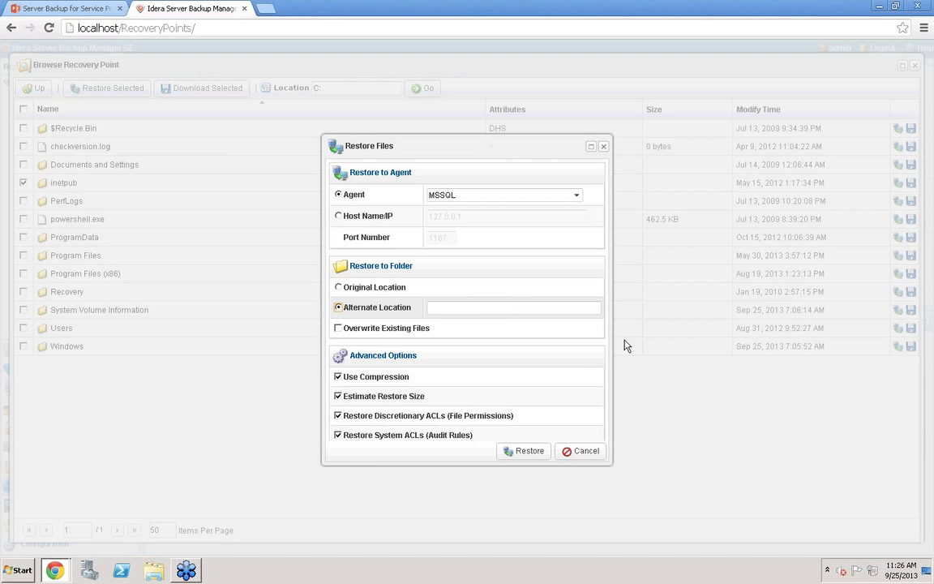
click(583, 452)
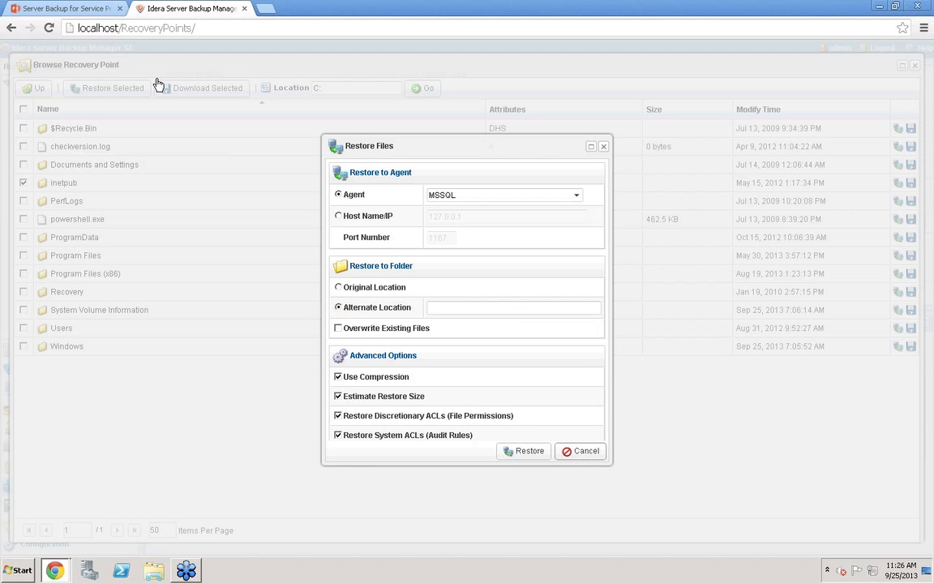
Step through the download wizard's File Type and Download Filename pages, cancel it and close the recovery point browser
click(195, 89)
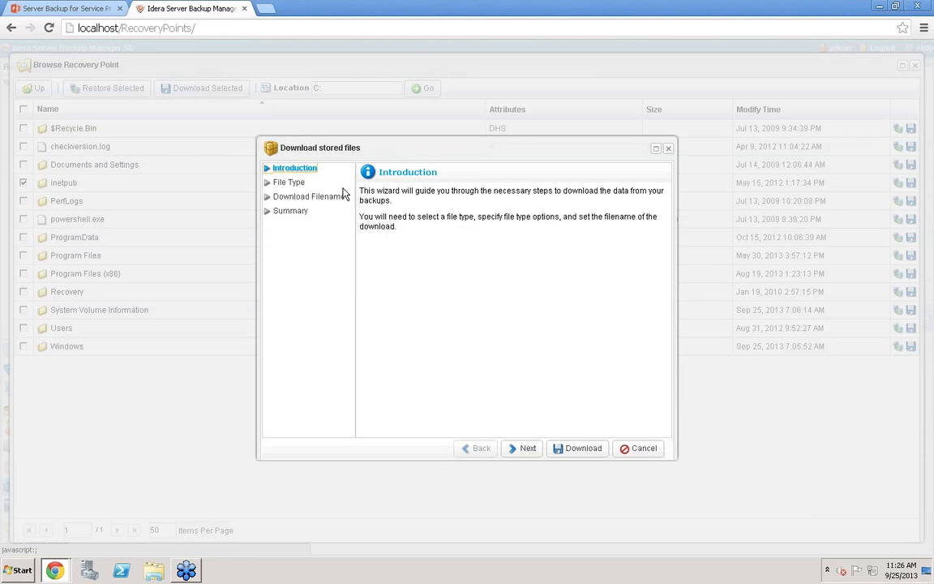
click(289, 182)
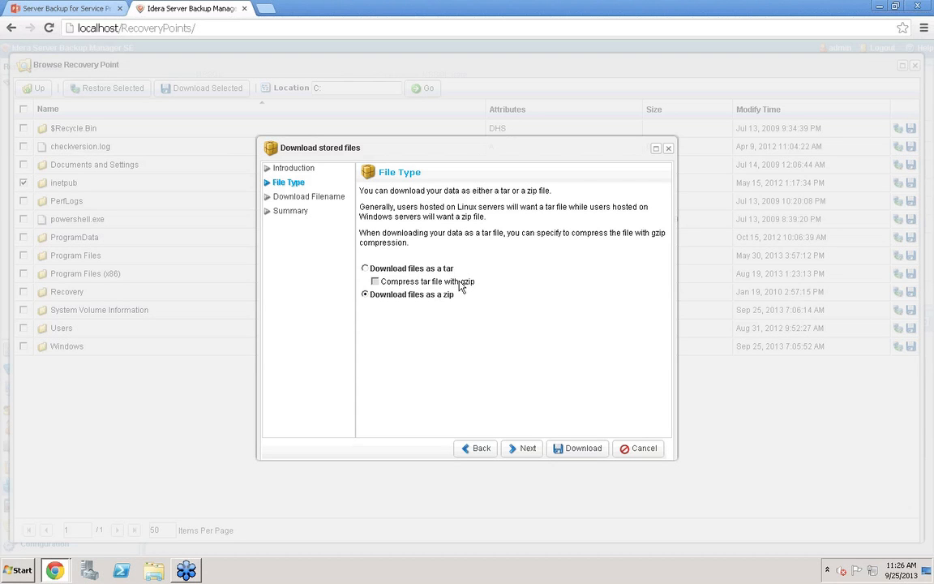
click(308, 197)
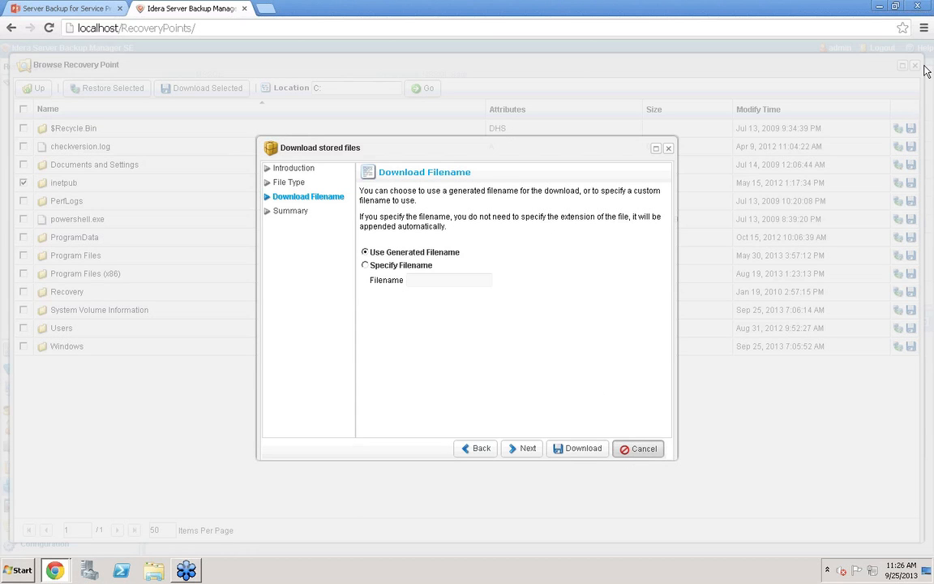
key(Escape)
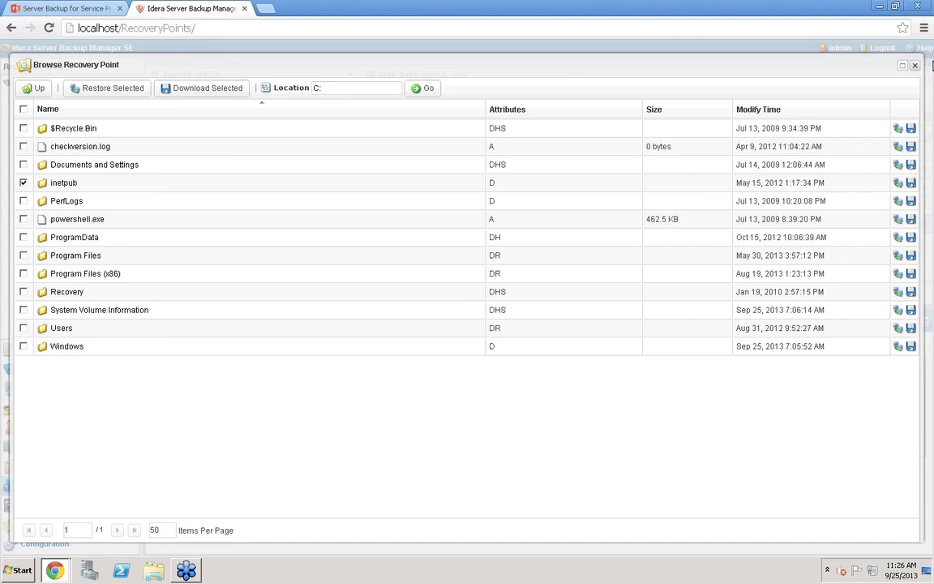
click(917, 65)
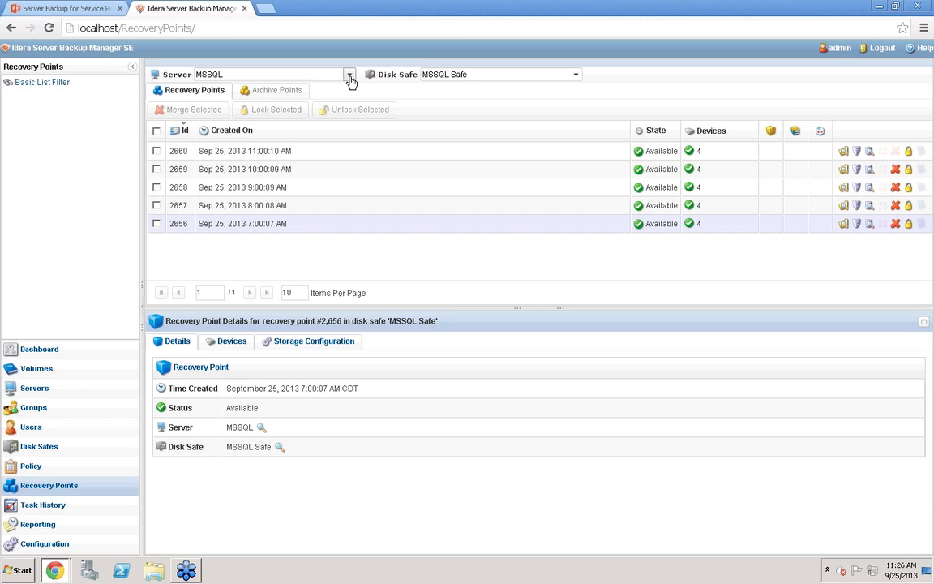
Switch the server to MySQL and browse the databases of recovery point 3364
click(349, 73)
click(211, 98)
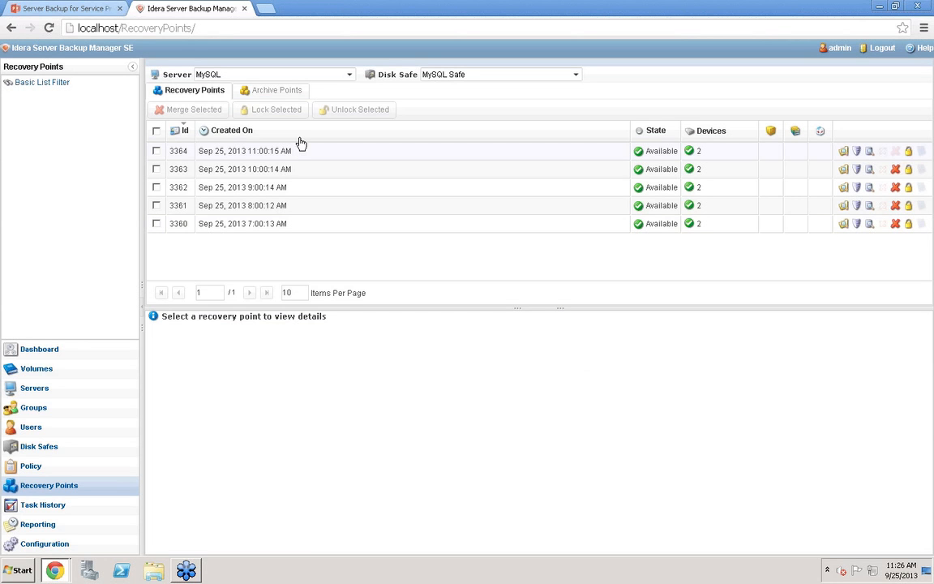
click(864, 151)
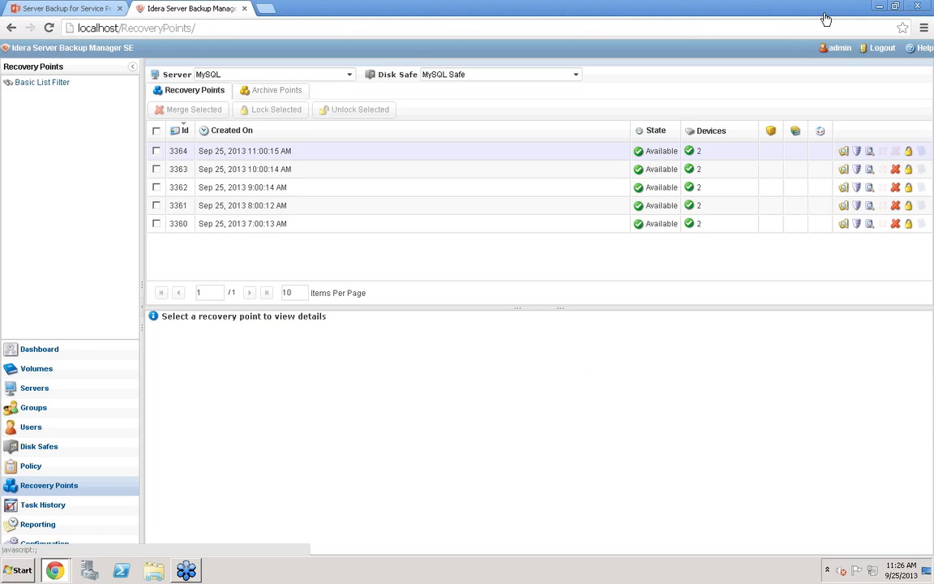
click(869, 151)
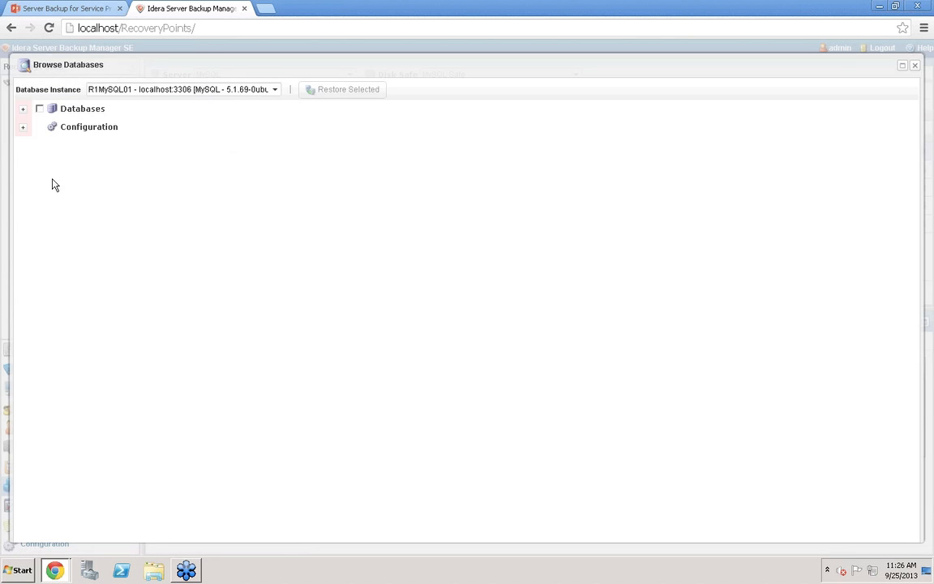
Expand the Databases list, toggle selecting all databases, and select only the r1soft database
click(25, 109)
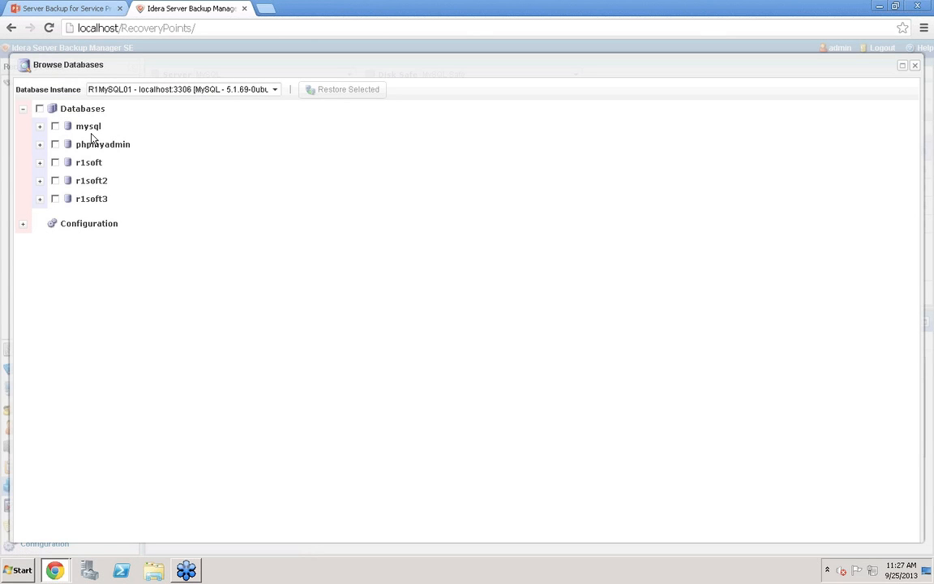
click(40, 110)
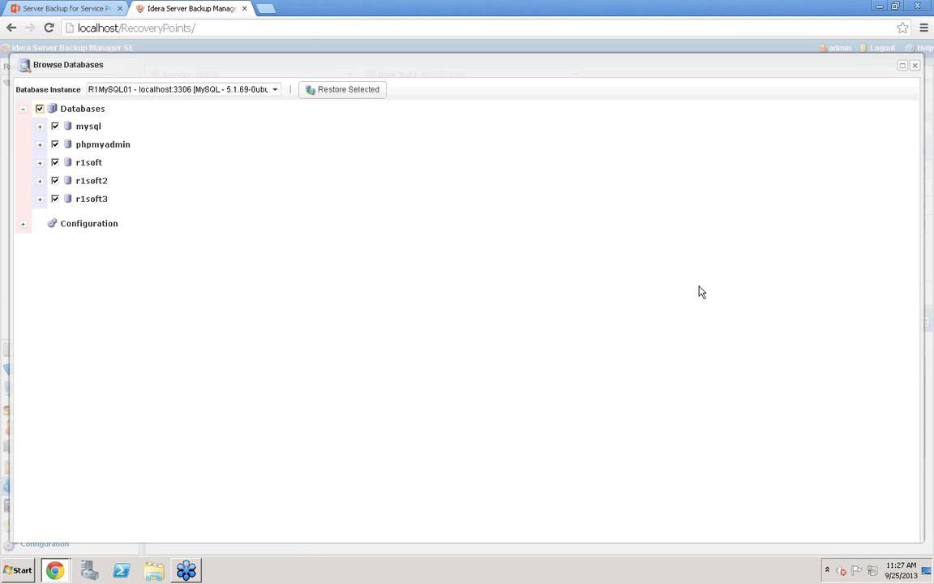
click(40, 109)
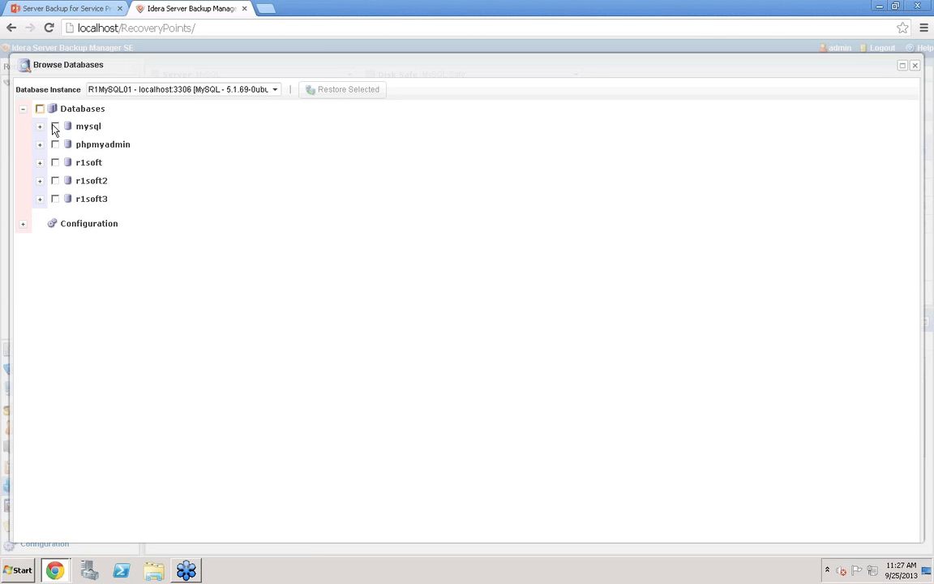
click(55, 163)
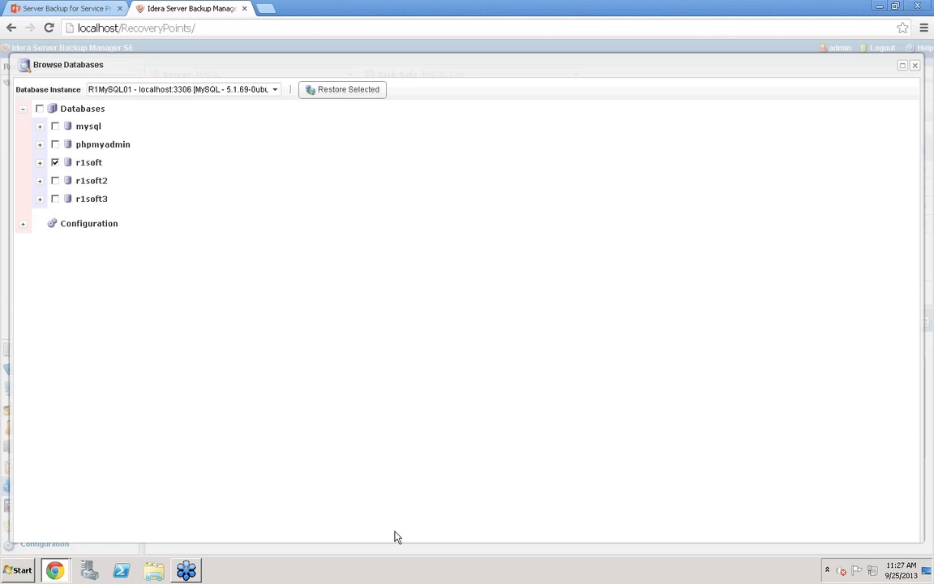
Start restoring r1soft with alternate database name testidera, then cancel the wizard and close the database browser
click(342, 89)
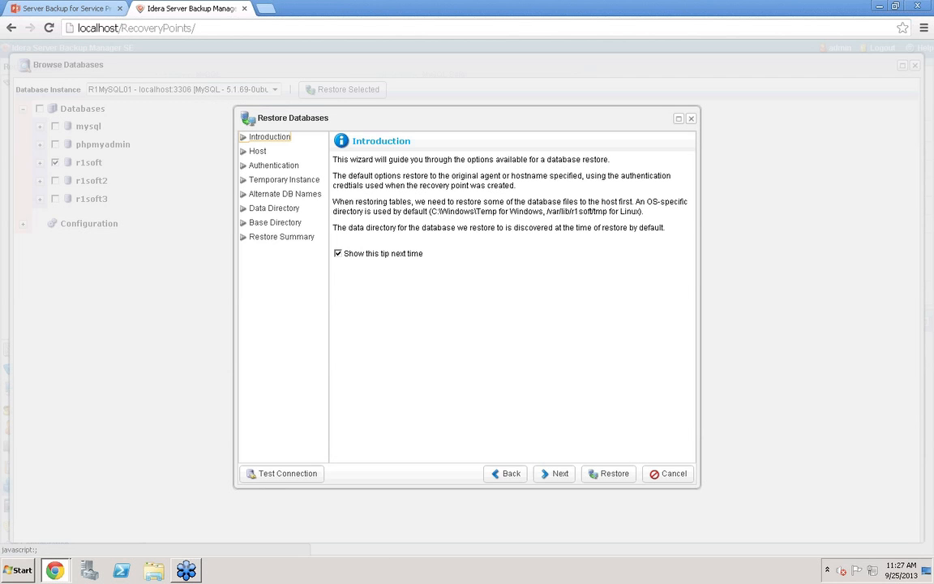
click(279, 166)
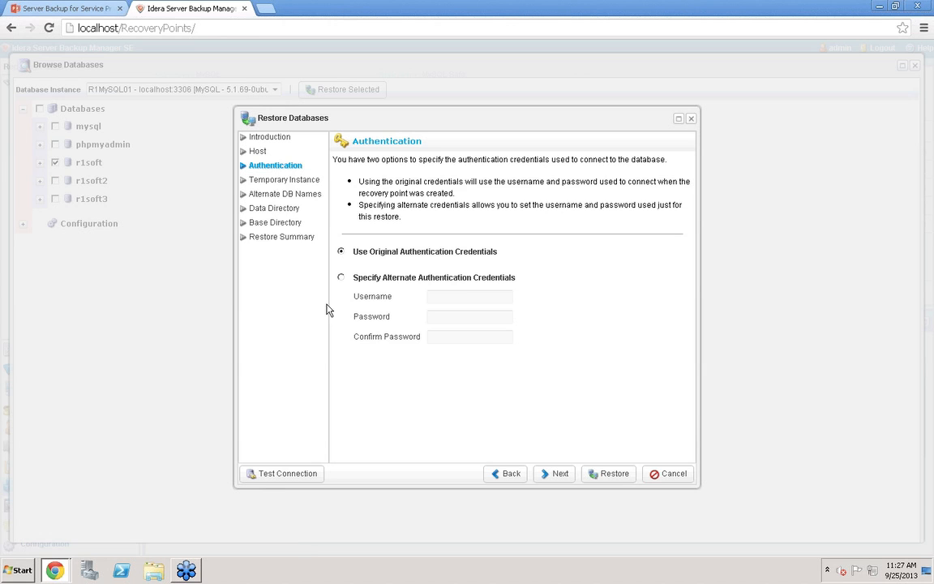
click(295, 197)
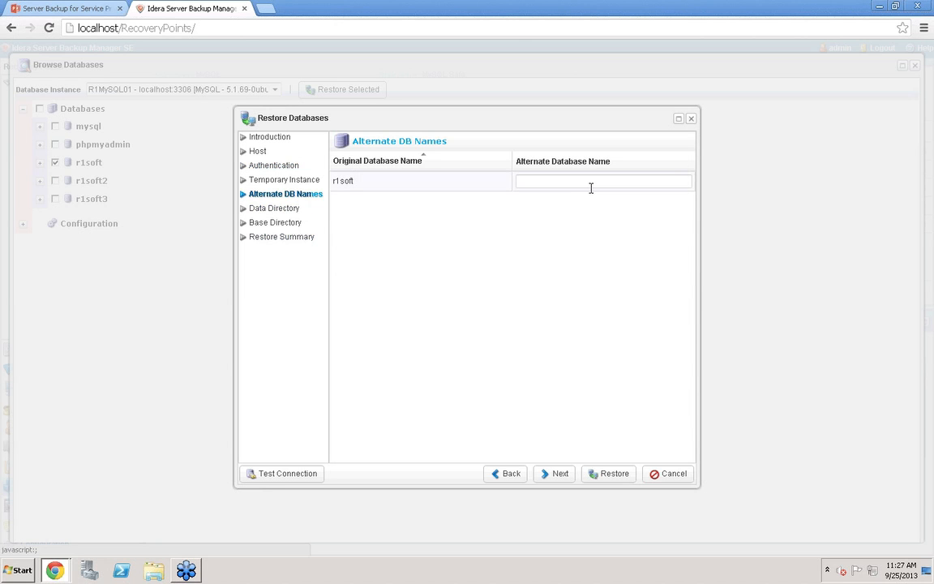
click(687, 179)
text(test)
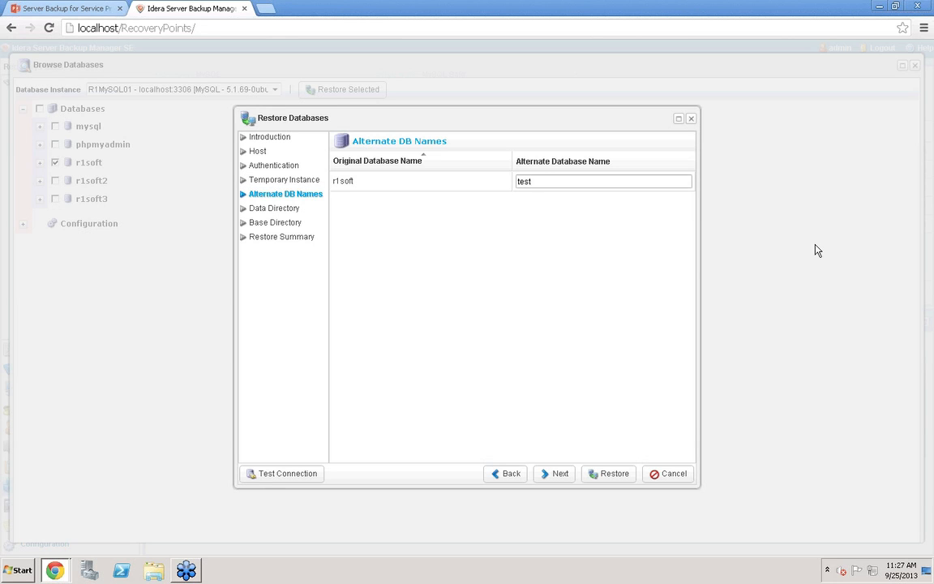
text(idera)
click(684, 477)
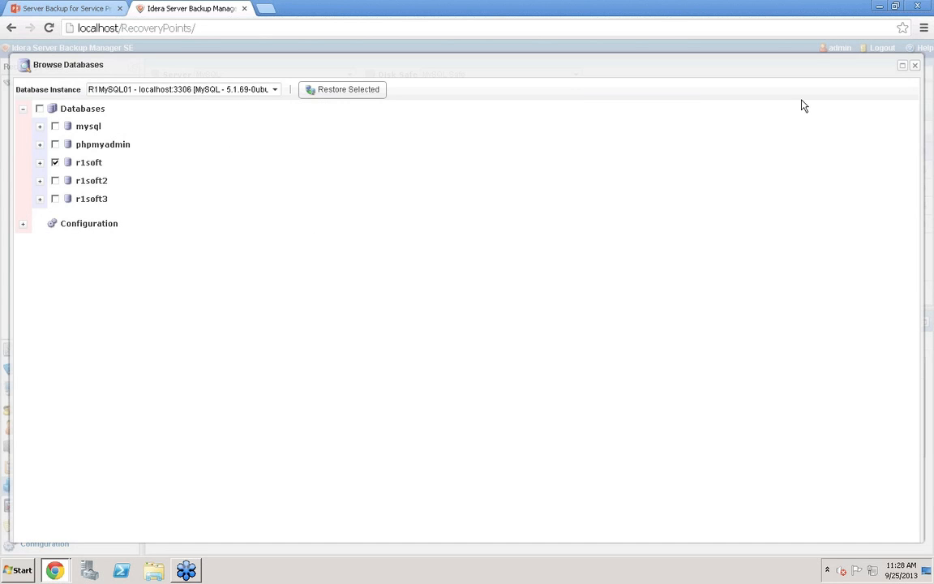
click(914, 65)
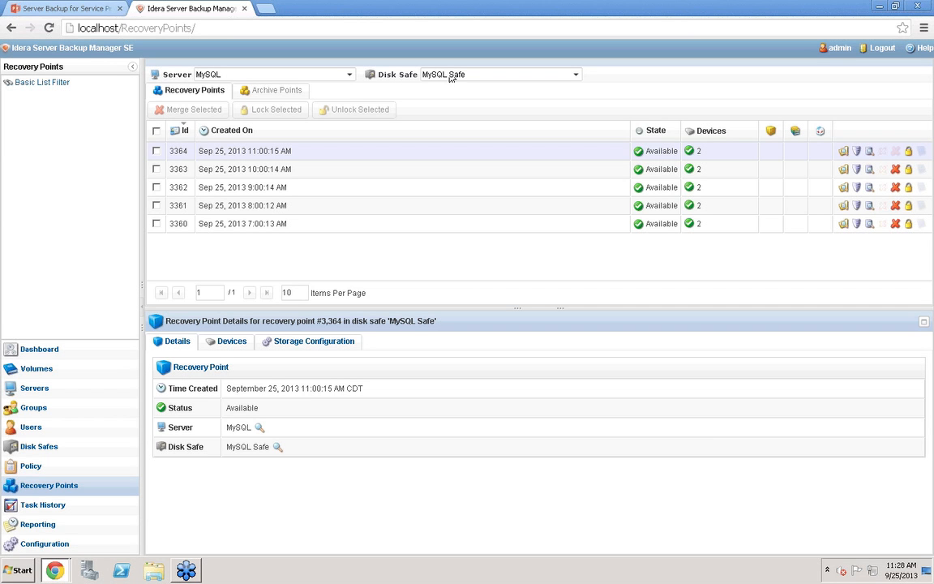
Switch the server to Plesk and open the Control Panel Users list for recovery point 9243
click(348, 75)
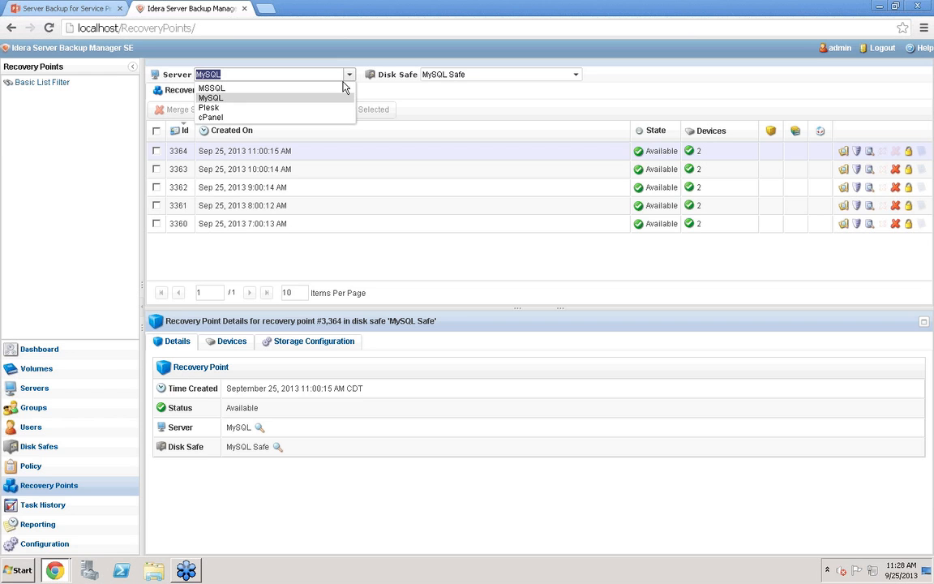
click(209, 107)
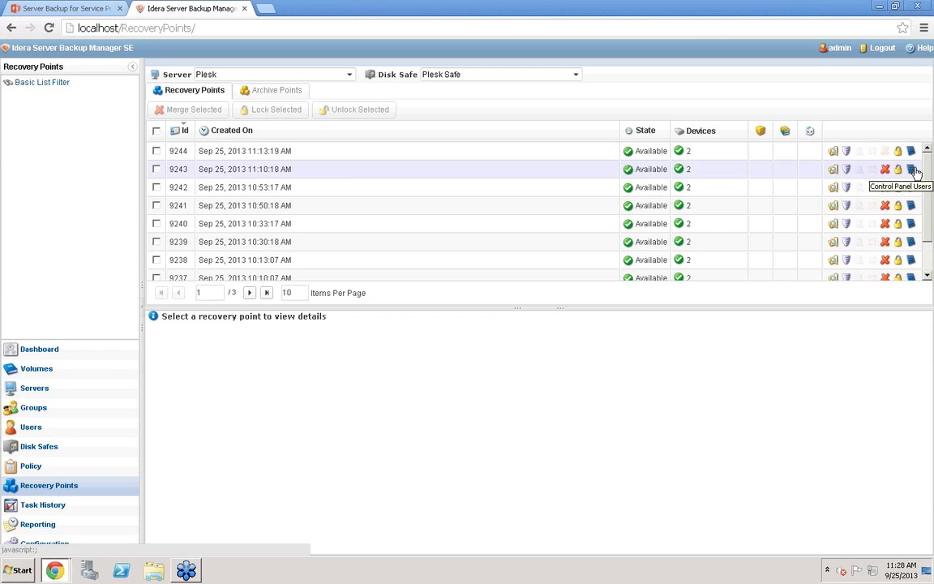
click(912, 170)
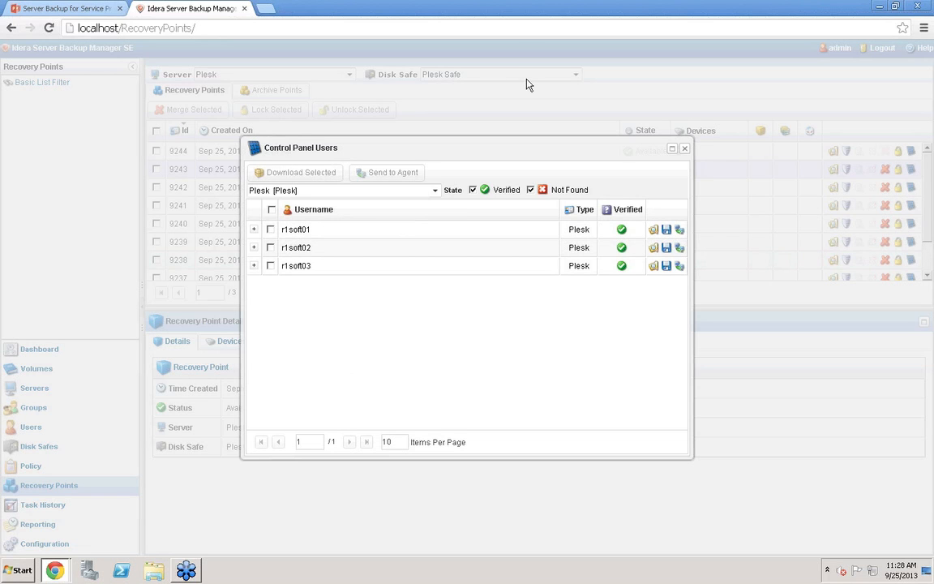
Select user r1soft01, start downloading its stored files, and cancel the download wizard
click(271, 231)
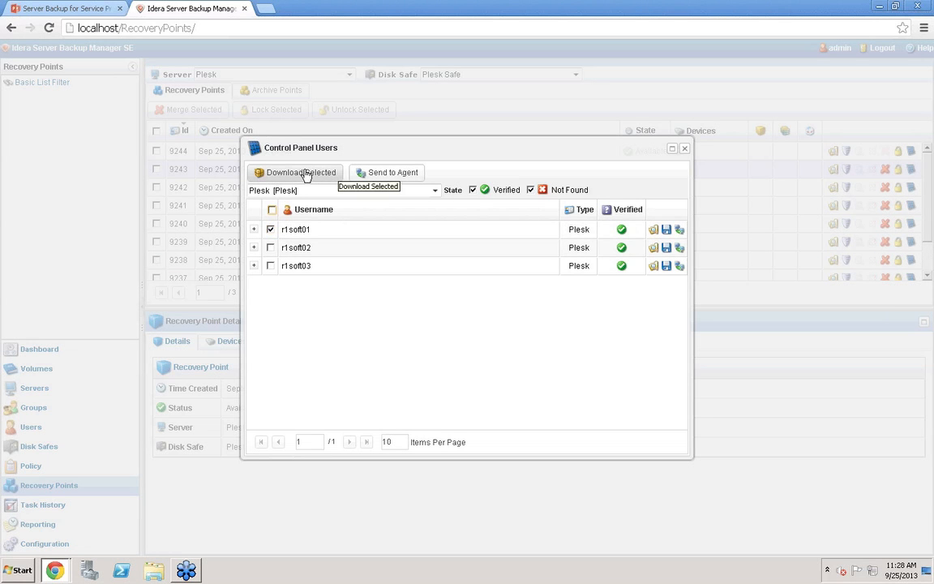
click(653, 228)
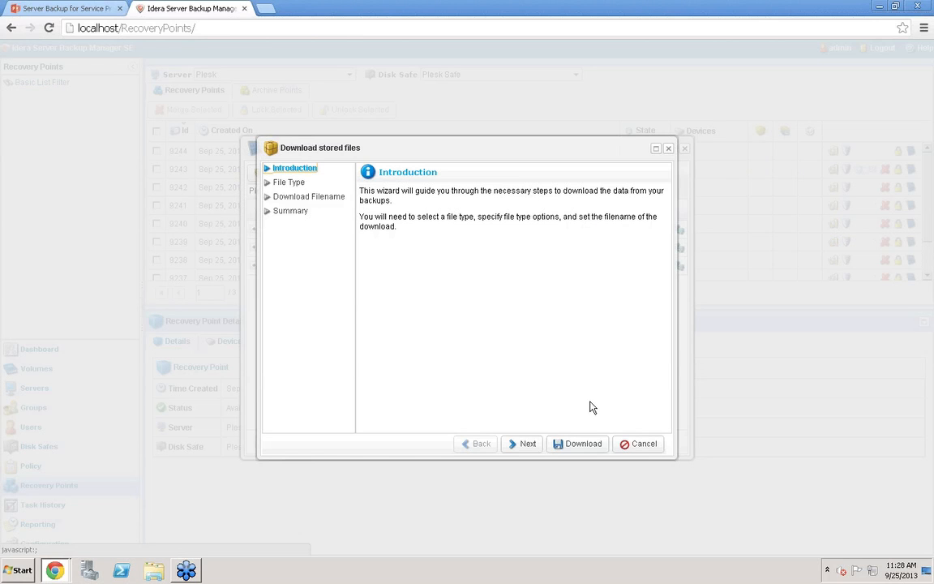
click(645, 446)
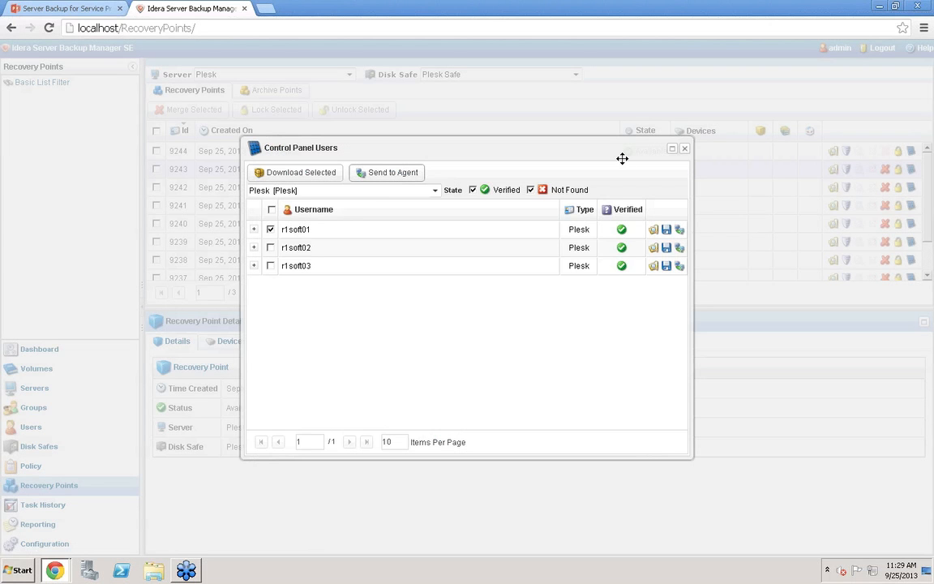
Start sending the selected user to the agent, step through the Host and File Type pages, and cancel
click(388, 172)
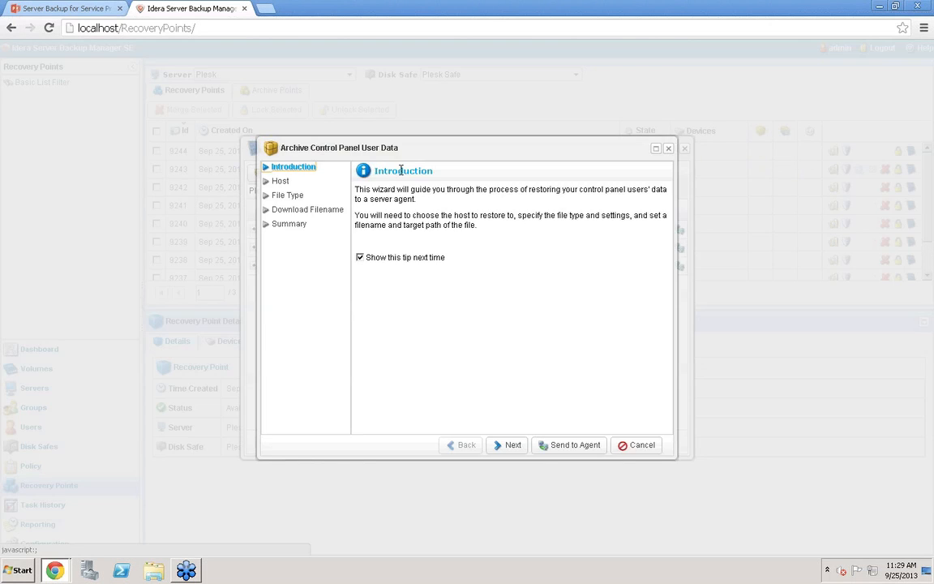
click(281, 182)
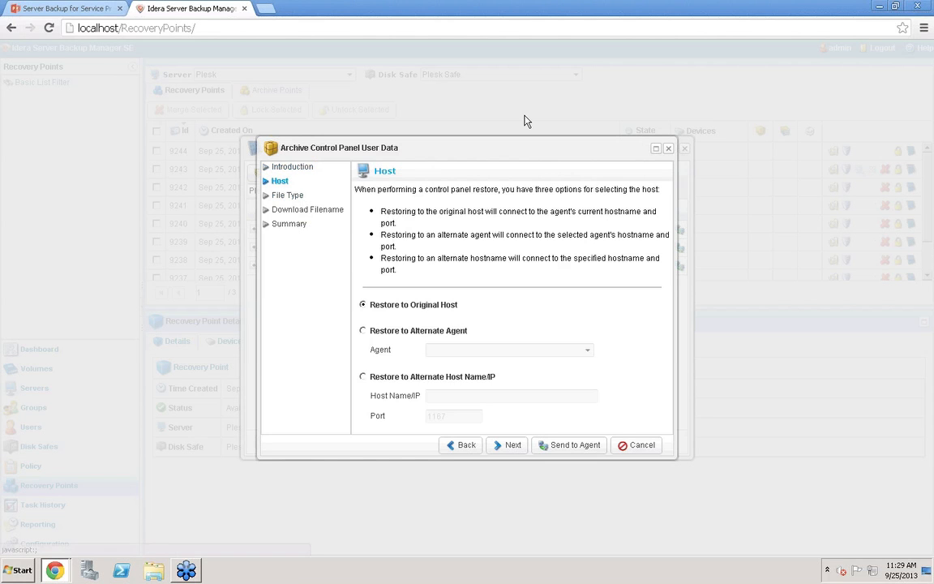
click(289, 196)
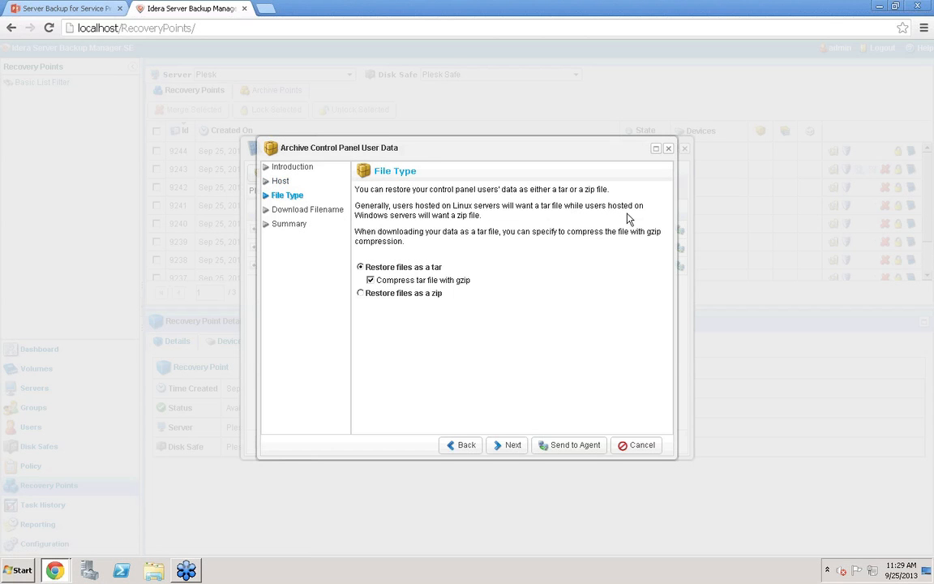
click(642, 444)
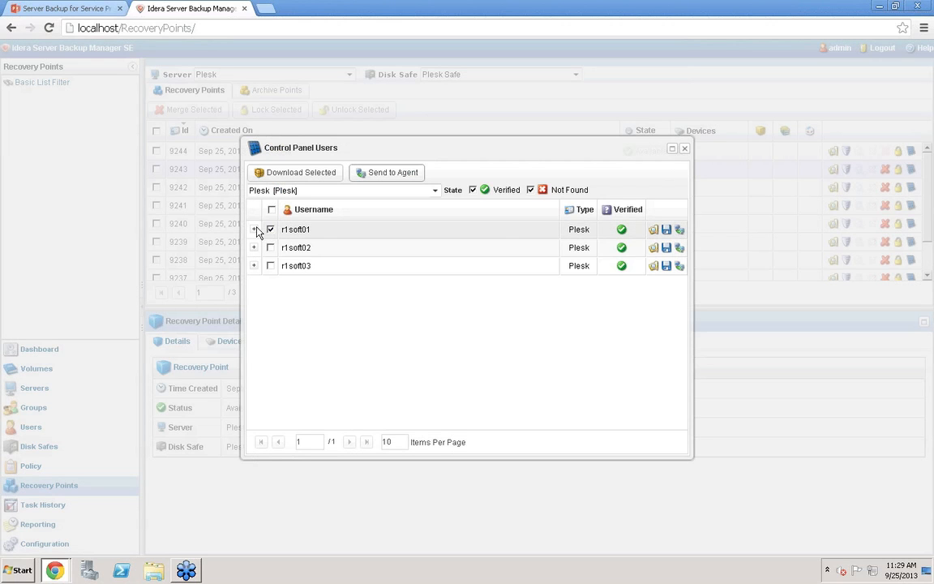
Expand r1soft01's user directories, browse its files, and open the home folder
click(255, 230)
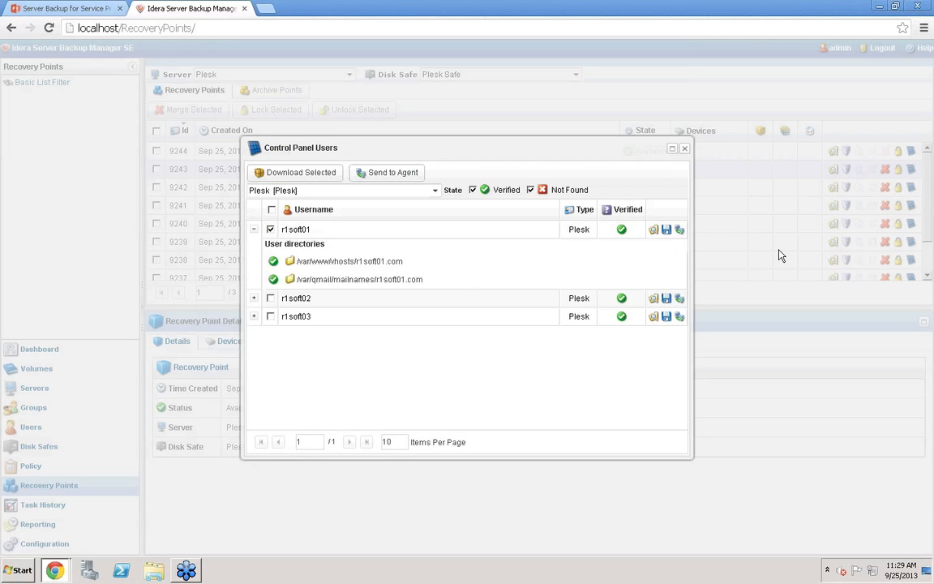
click(653, 230)
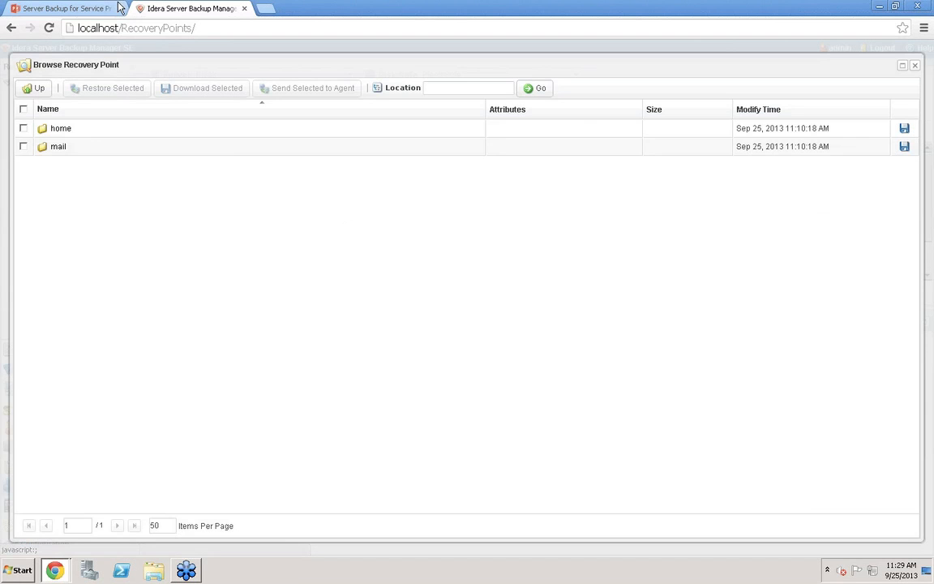
double_click(66, 132)
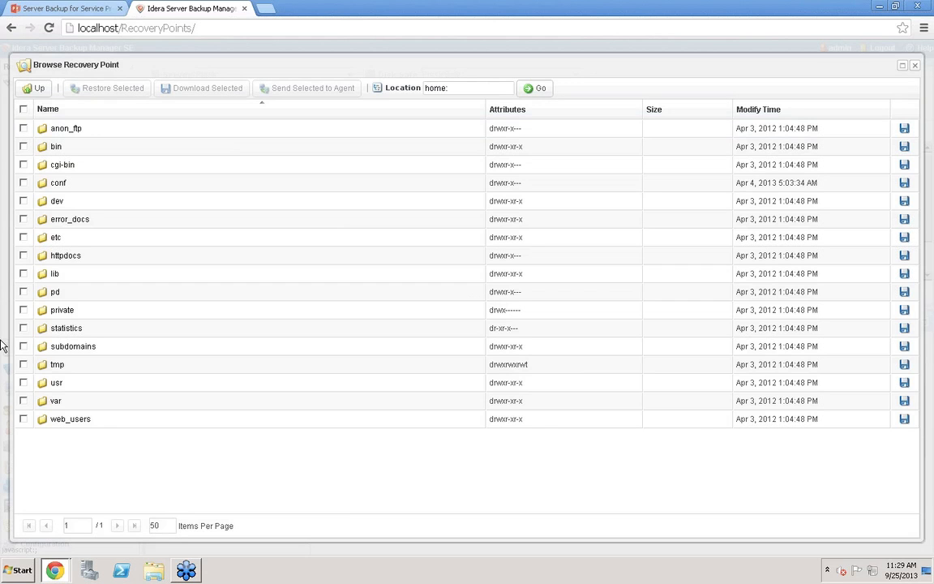
Select the httpdocs folder and start restoring it, then cancel the overwrite confirmation
click(23, 256)
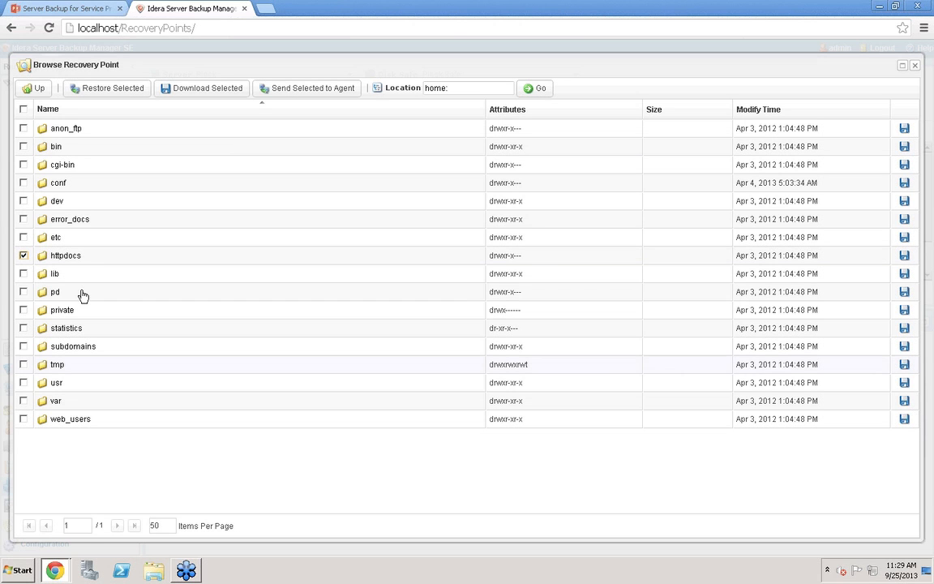
click(106, 91)
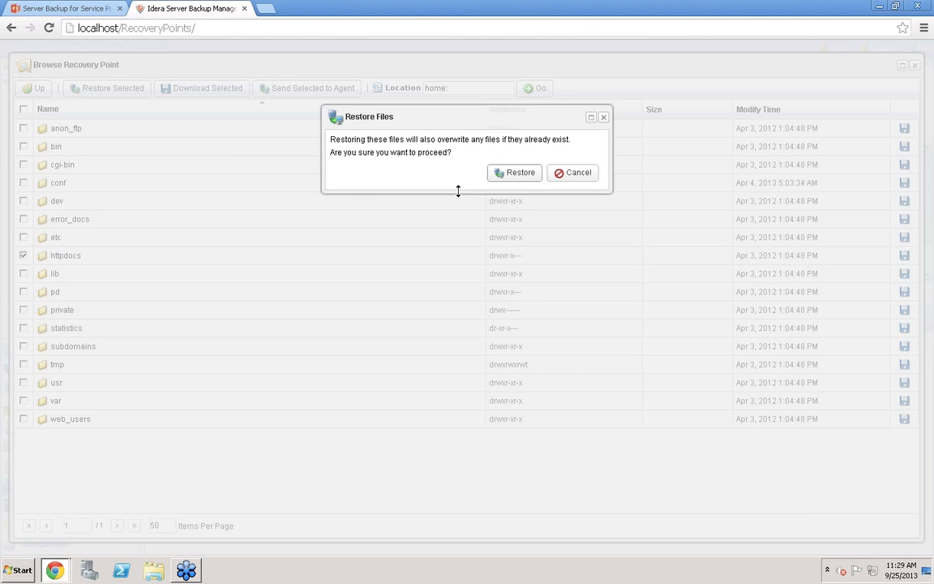
click(582, 173)
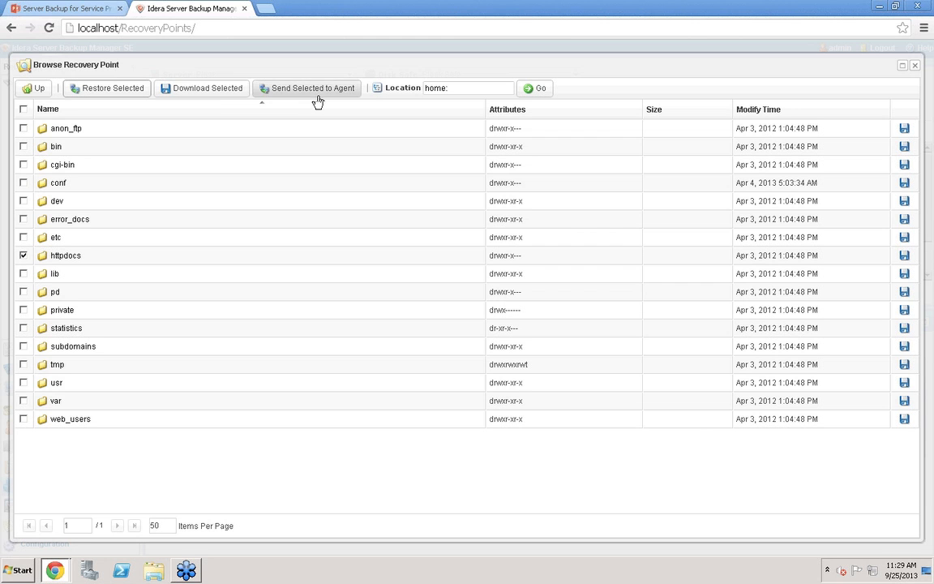
Close the recovery point browser and the Control Panel Users window
click(221, 92)
click(917, 66)
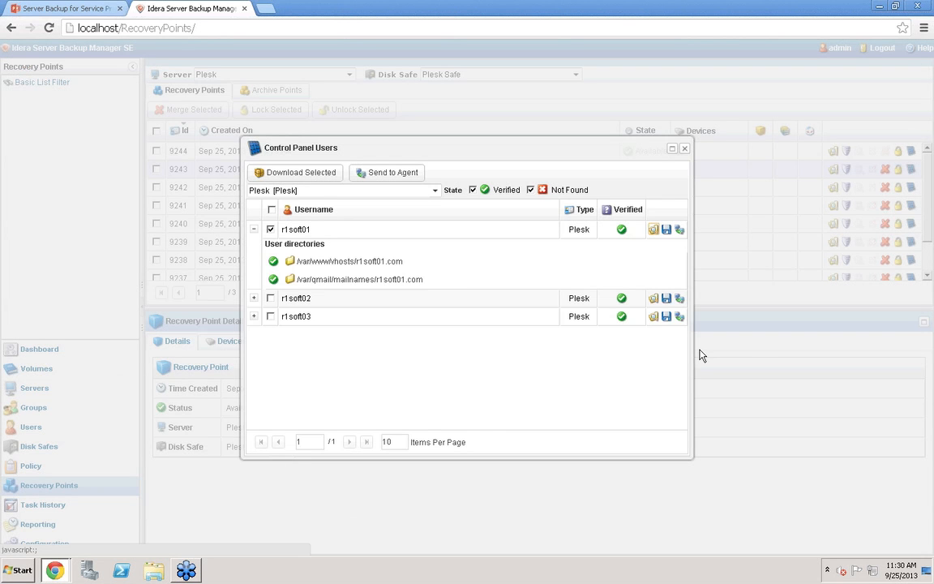
click(686, 151)
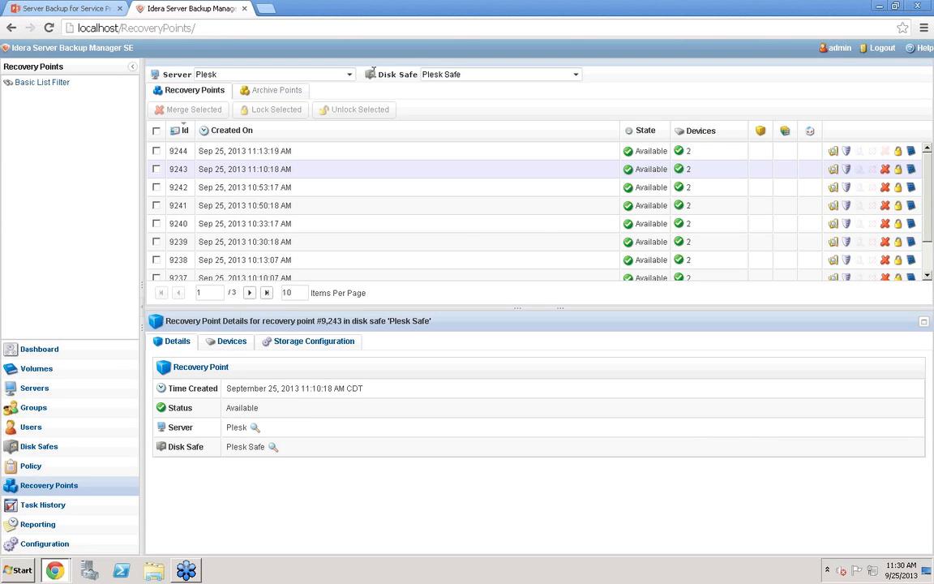
Switch the server to MSSQL and browse the databases of recovery point 2659
click(312, 74)
click(233, 88)
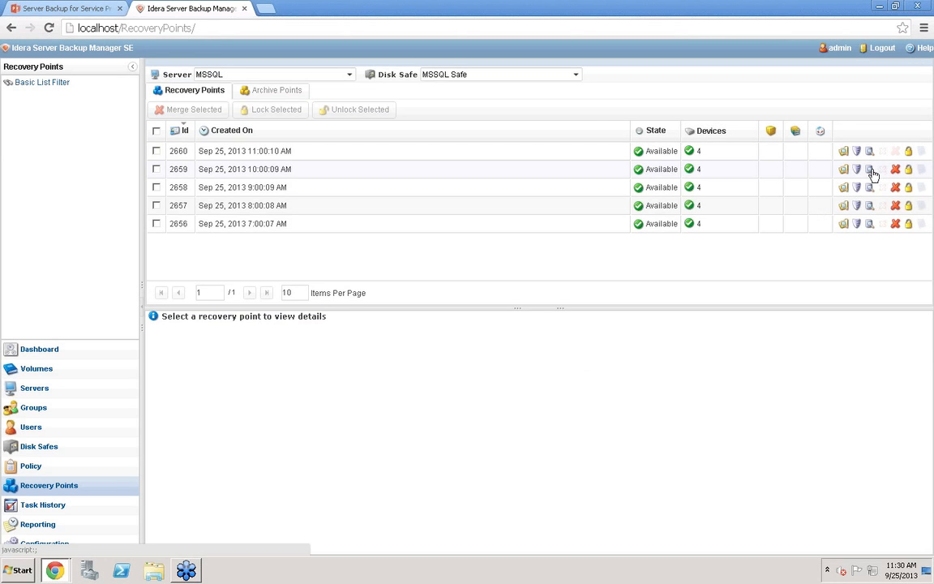
click(870, 171)
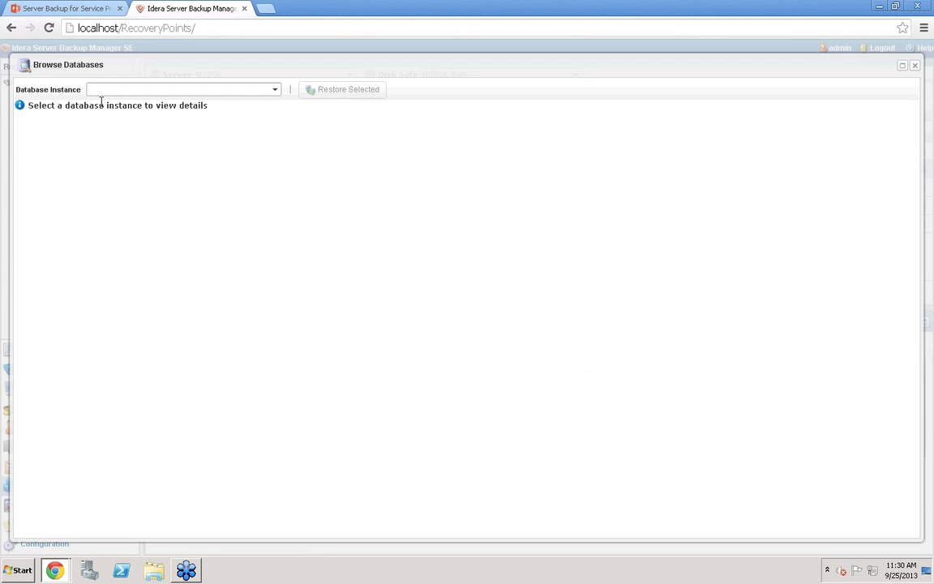
Choose the SQL2008R2 database instance and expand its Databases list
click(275, 89)
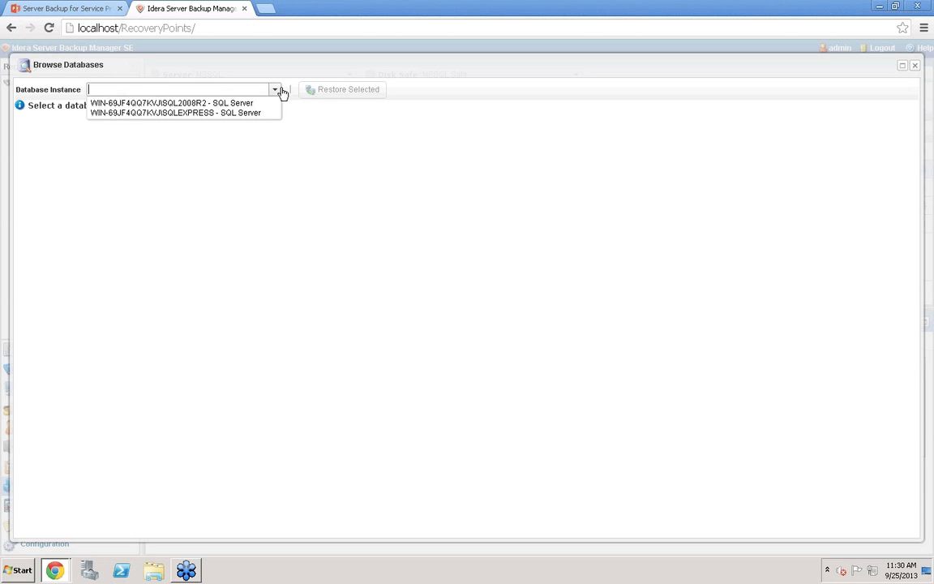
click(142, 104)
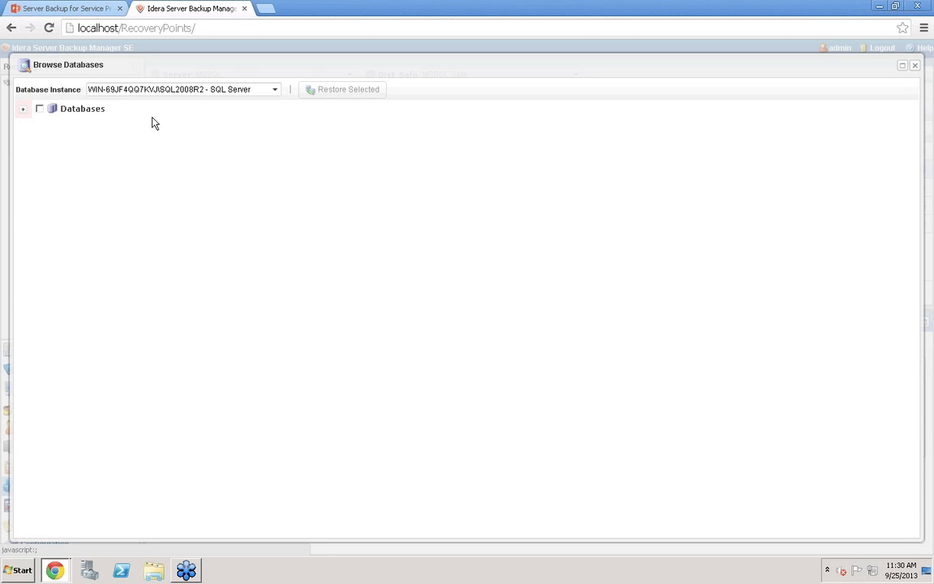
click(23, 108)
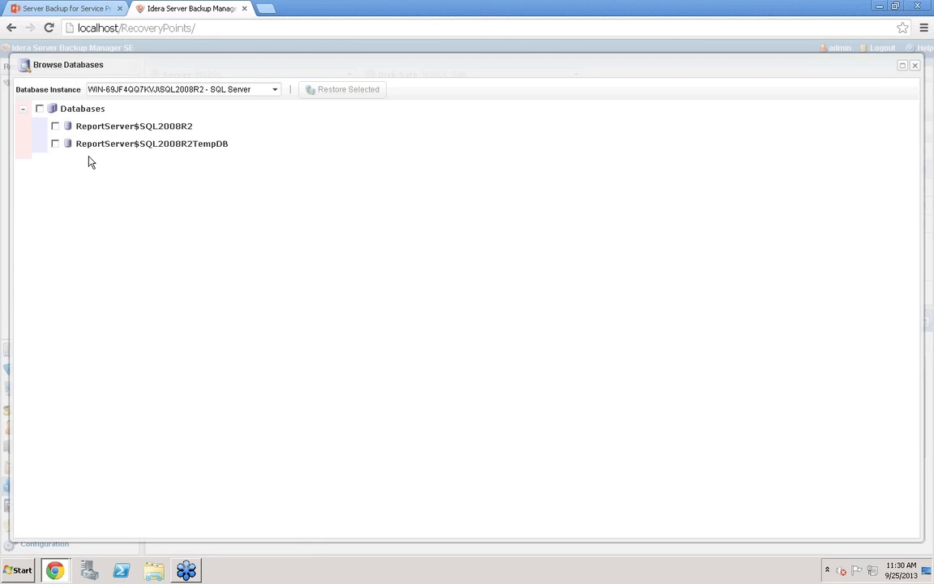
Switch to the SQLEXPRESS instance, select the AdventureWorks database, and close the database browser
click(281, 96)
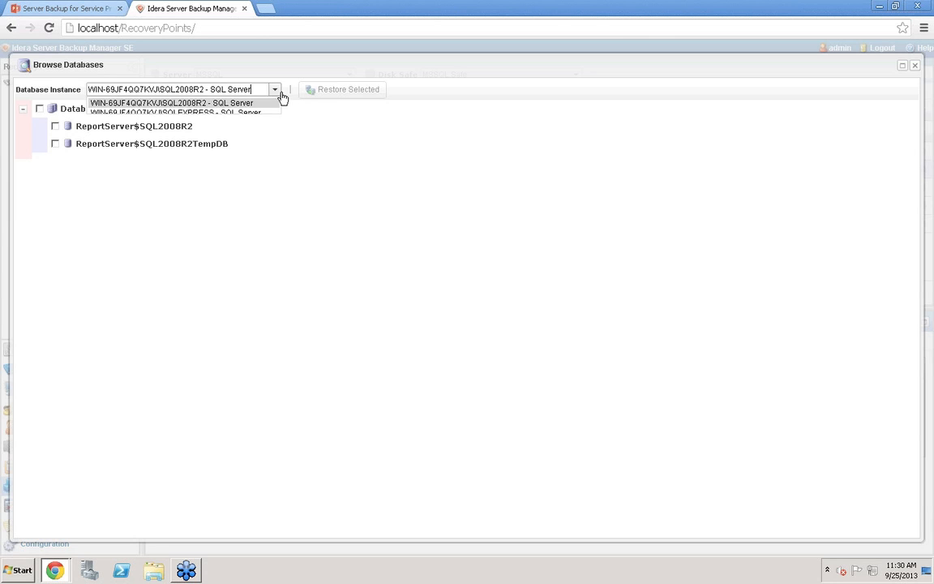
click(222, 114)
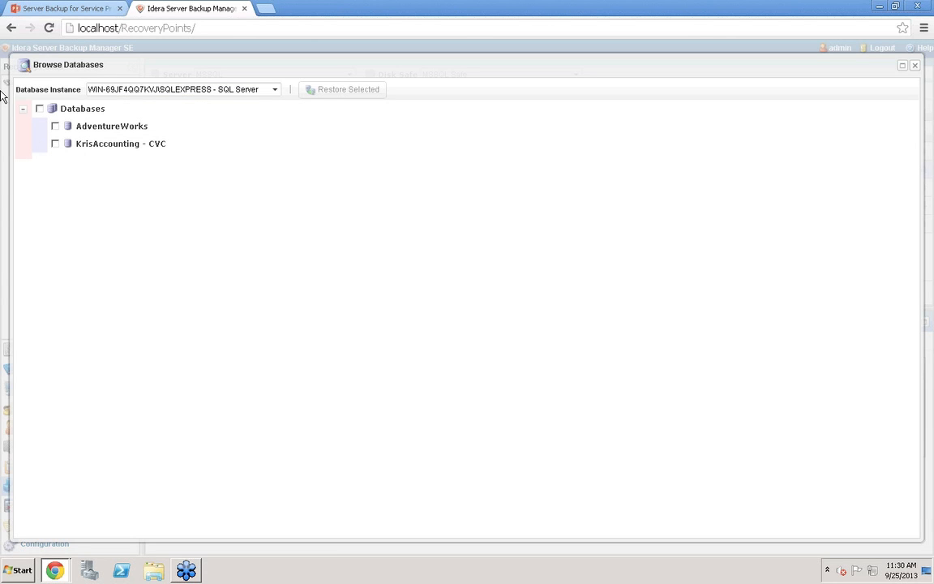
click(55, 126)
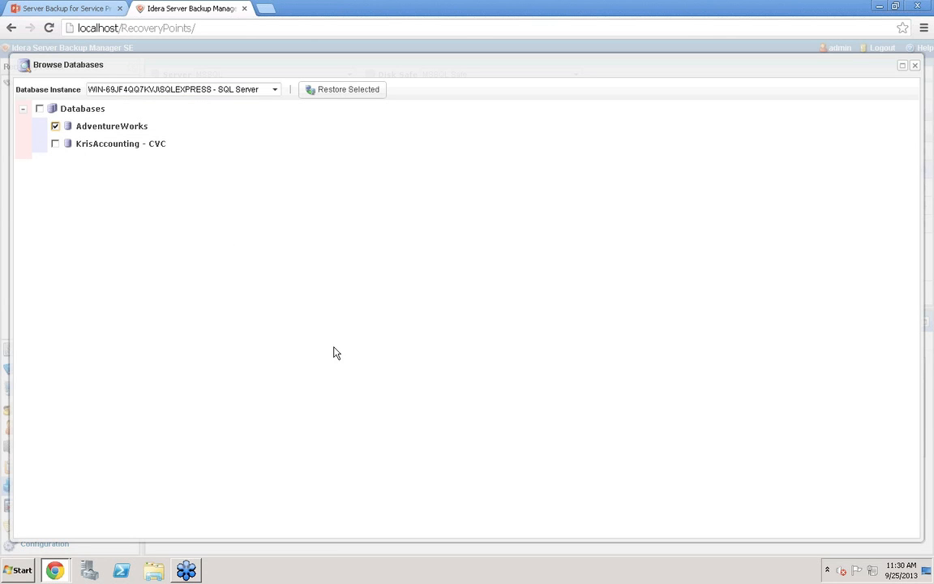
click(917, 68)
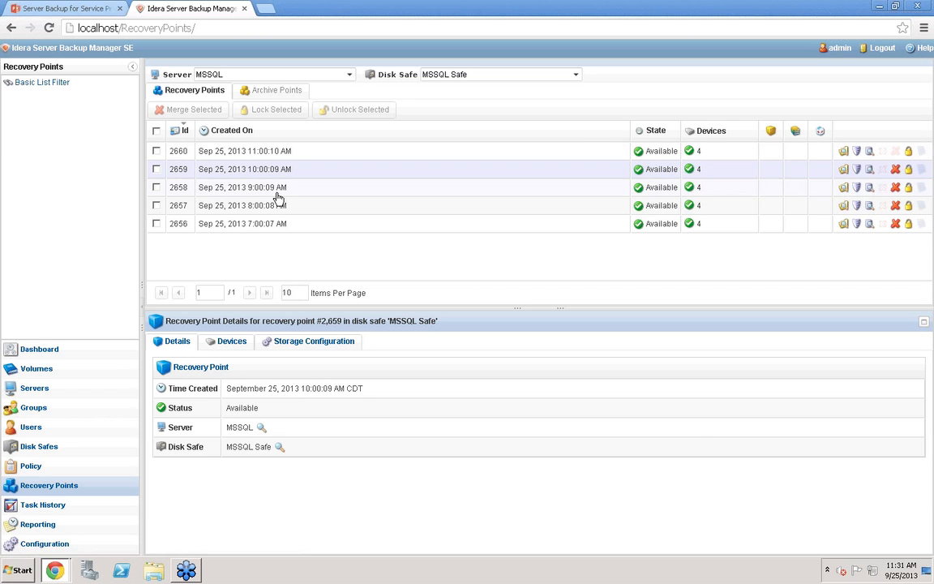
Open the Bare Metal Restore wizard for recovery point 2656 and advance through filesystems, host and storage configuration pages
click(859, 227)
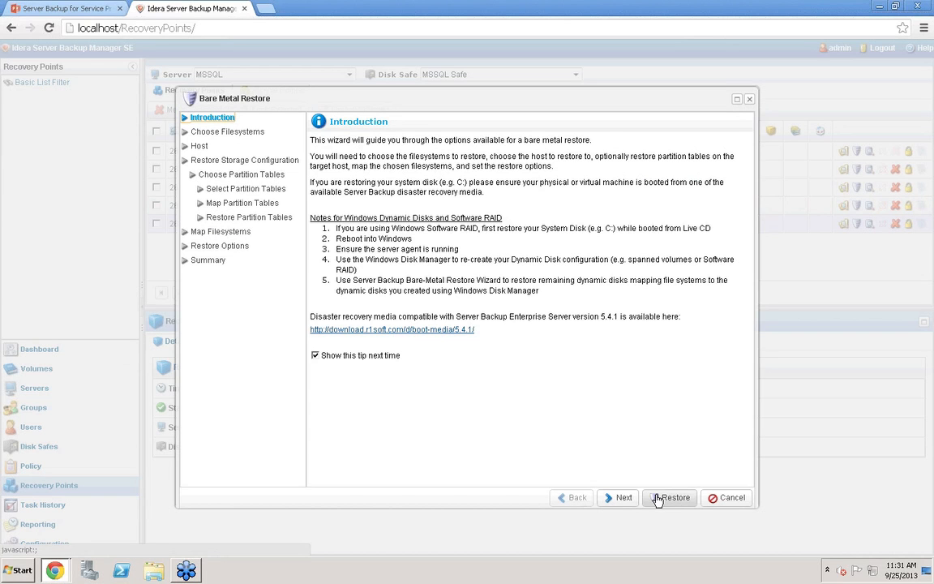
click(610, 498)
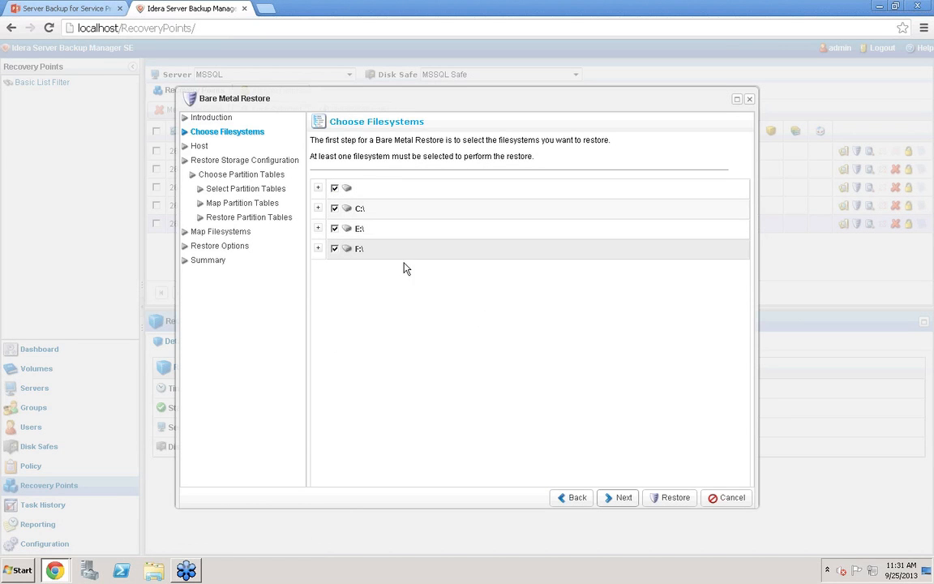
click(621, 501)
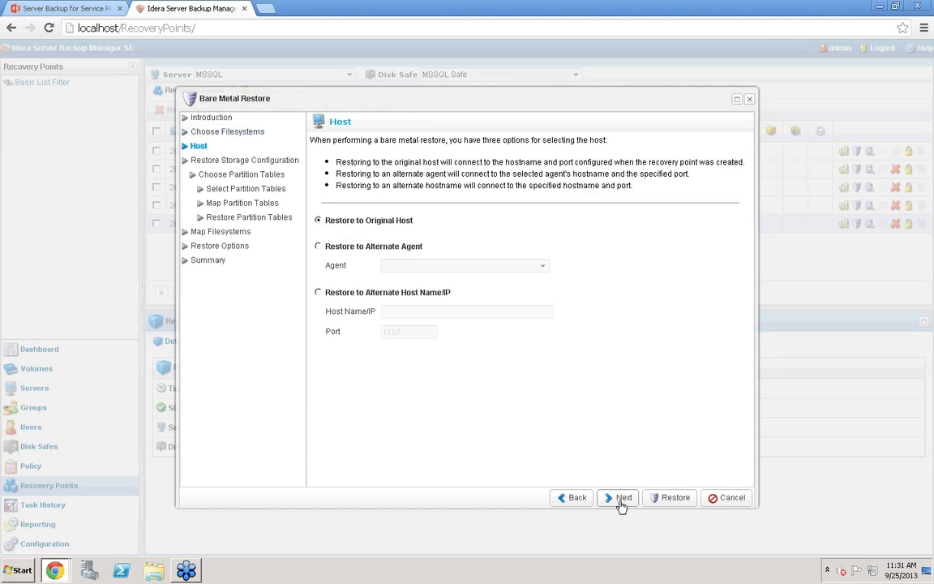
click(621, 501)
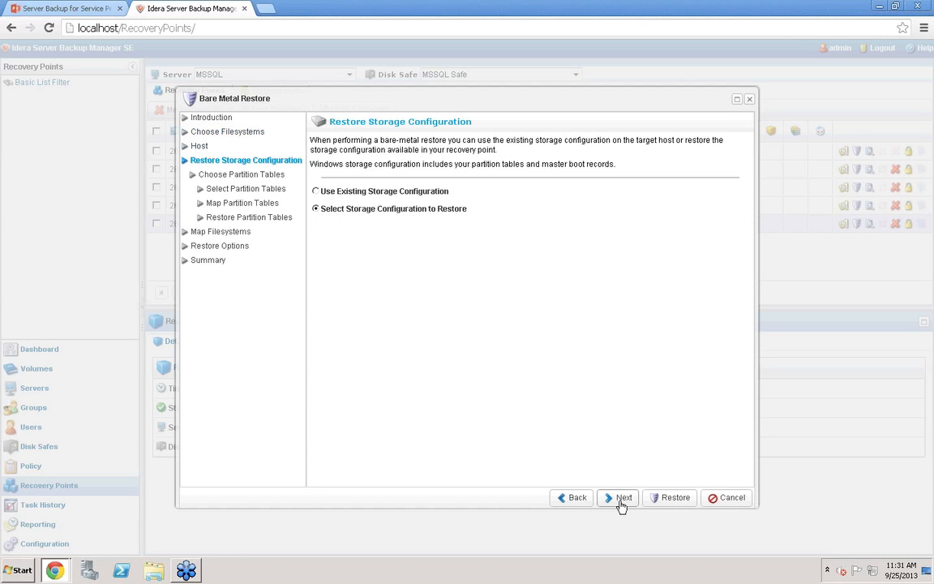
click(621, 502)
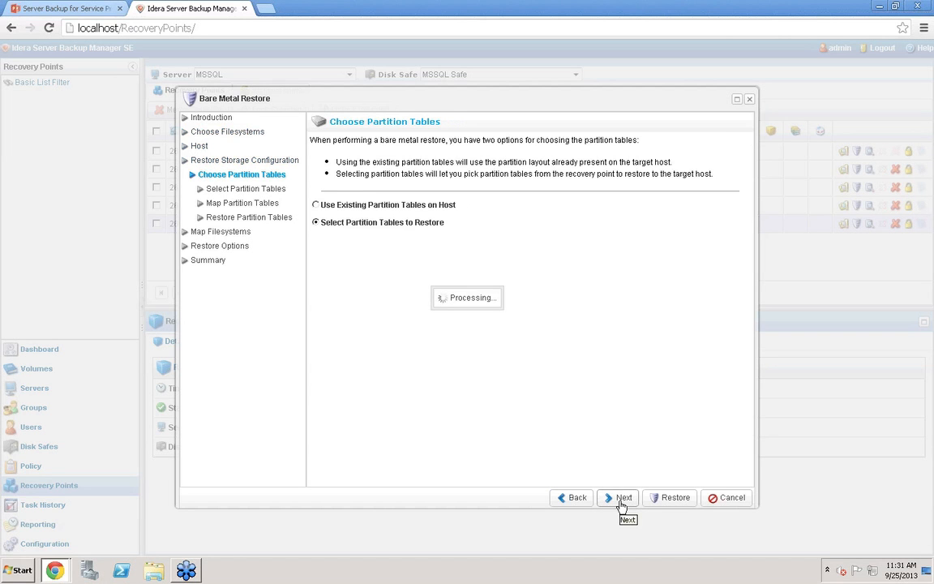
Select all three physical drives' partition tables, view the mapping and restore pages, and cancel the wizard
click(334, 184)
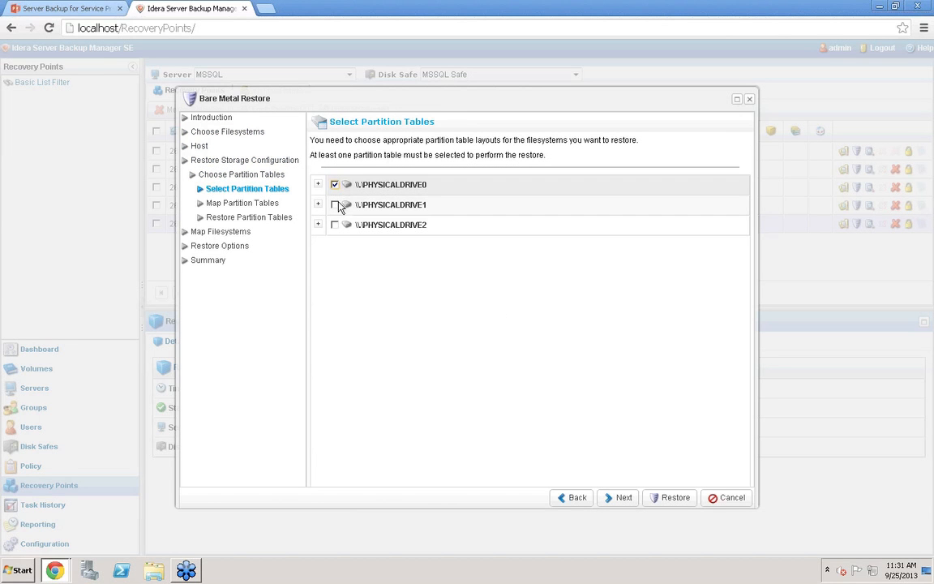
click(336, 205)
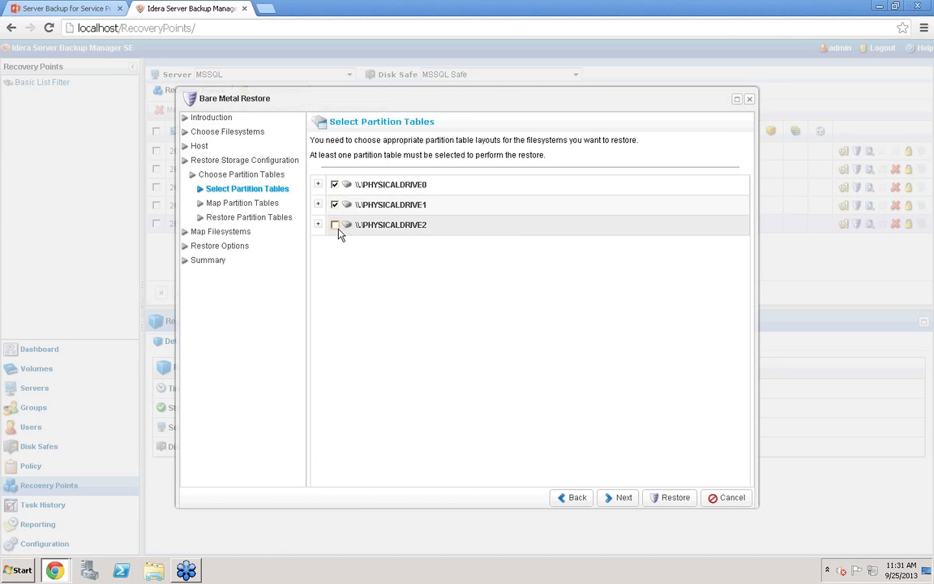
click(335, 227)
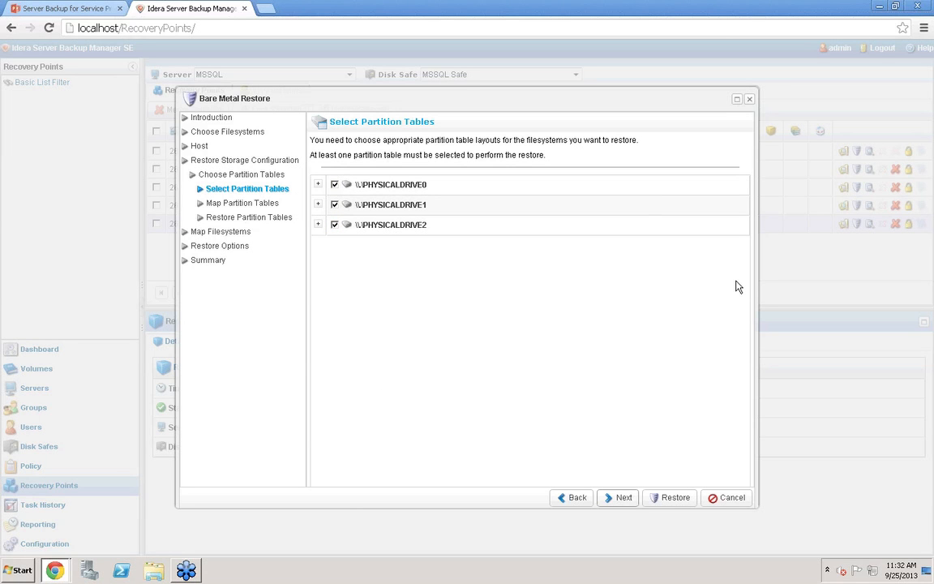
click(623, 498)
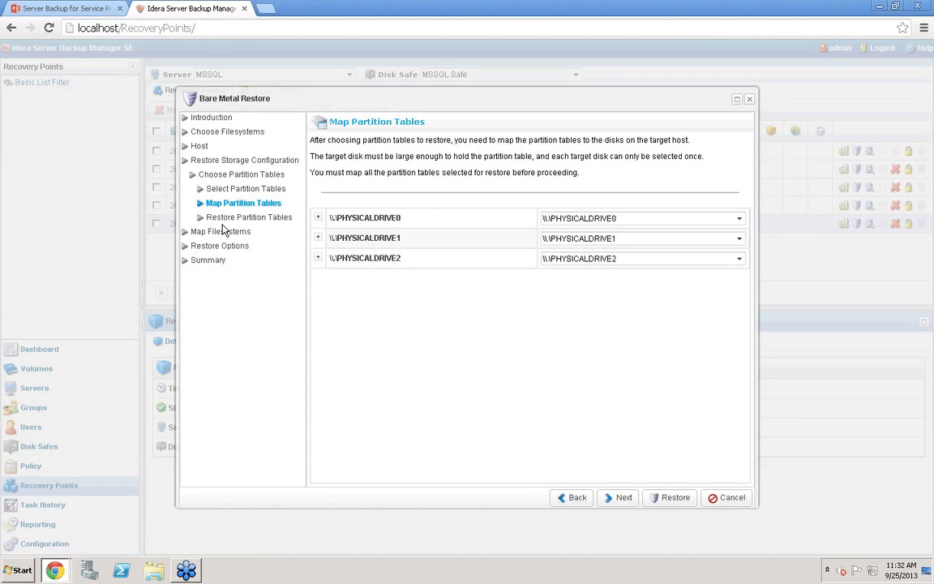
click(246, 223)
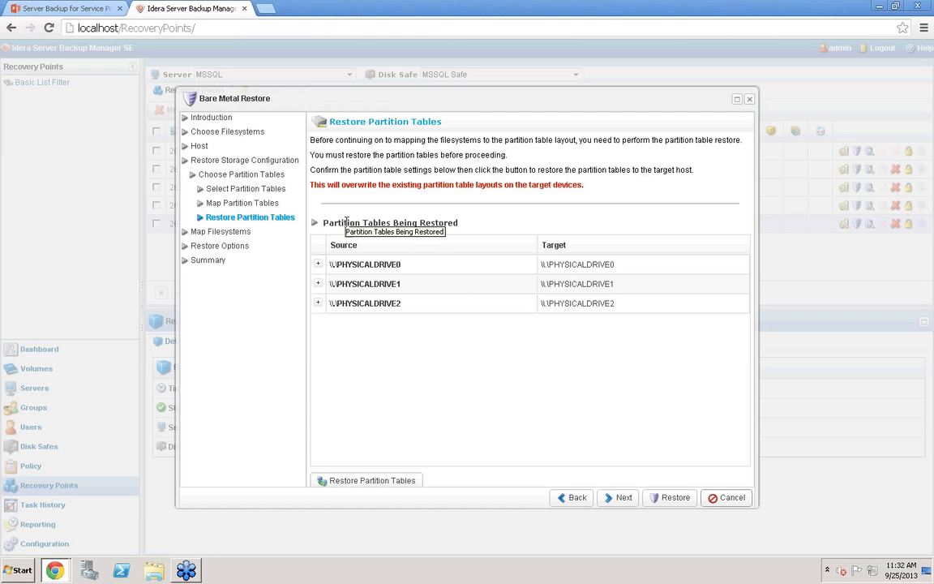
click(730, 498)
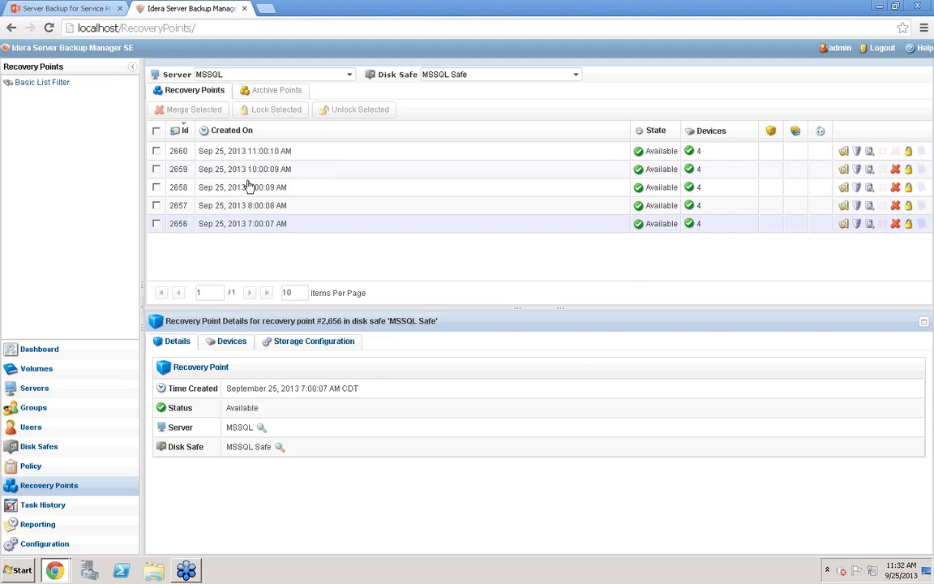
Lock recovery point 2658 against merging
click(292, 189)
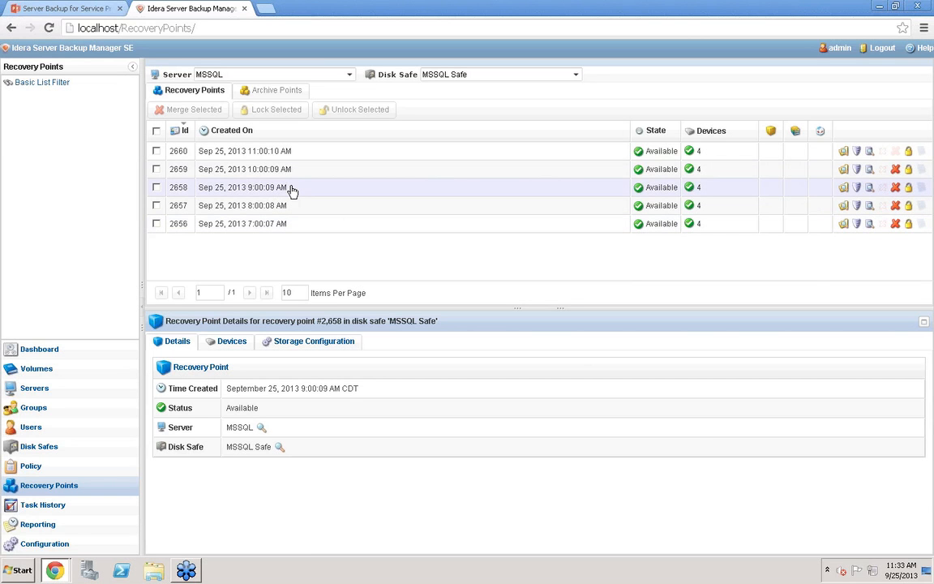
click(909, 187)
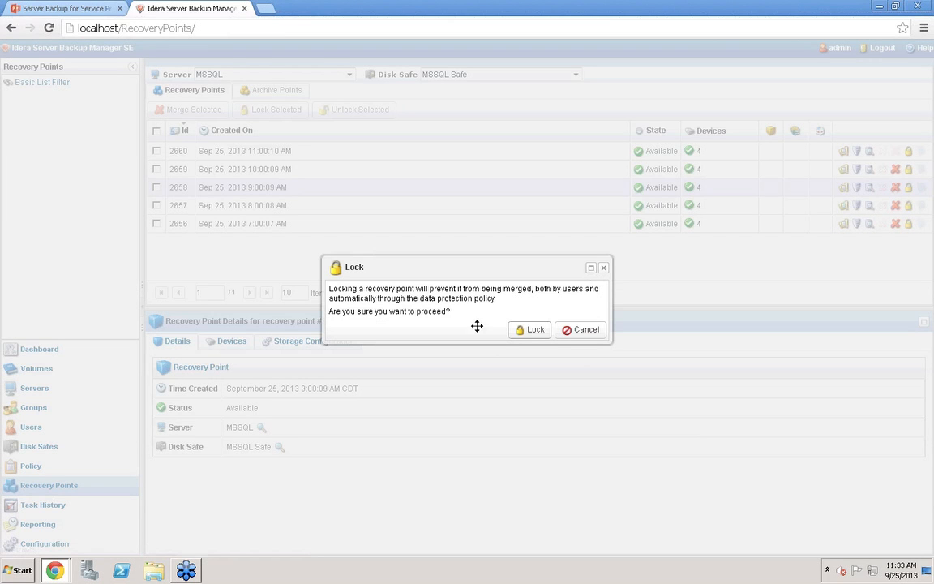
click(531, 330)
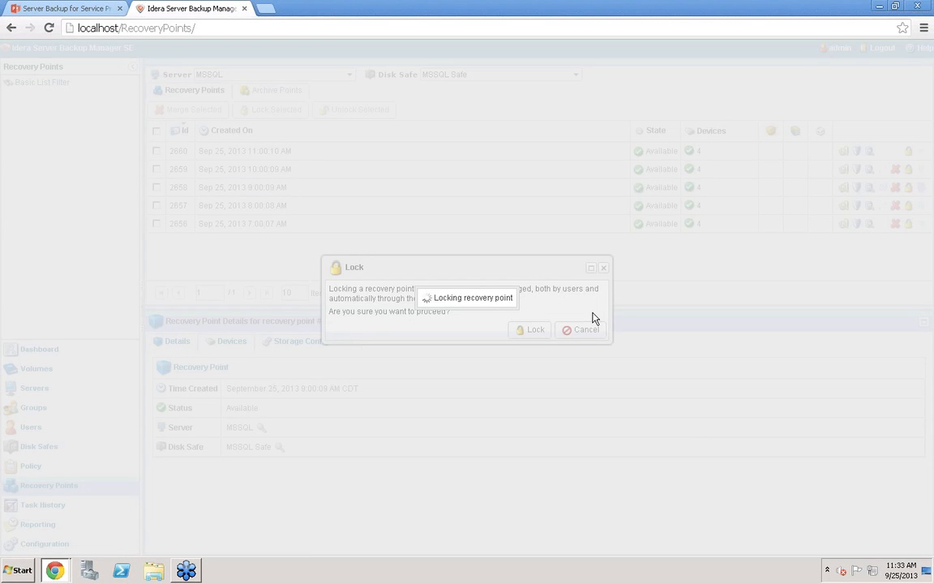
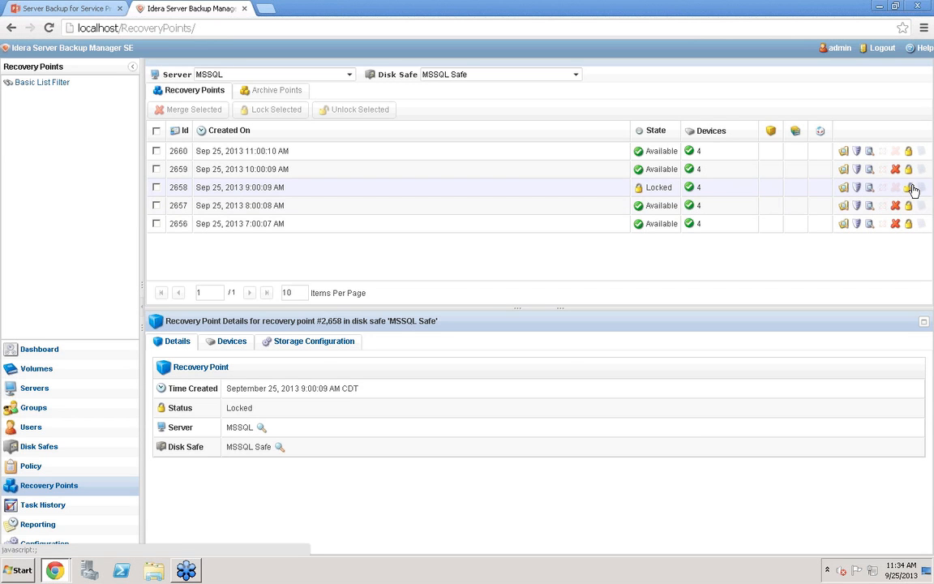
Unlock recovery point 2658 so it can be merged again
click(908, 188)
click(528, 330)
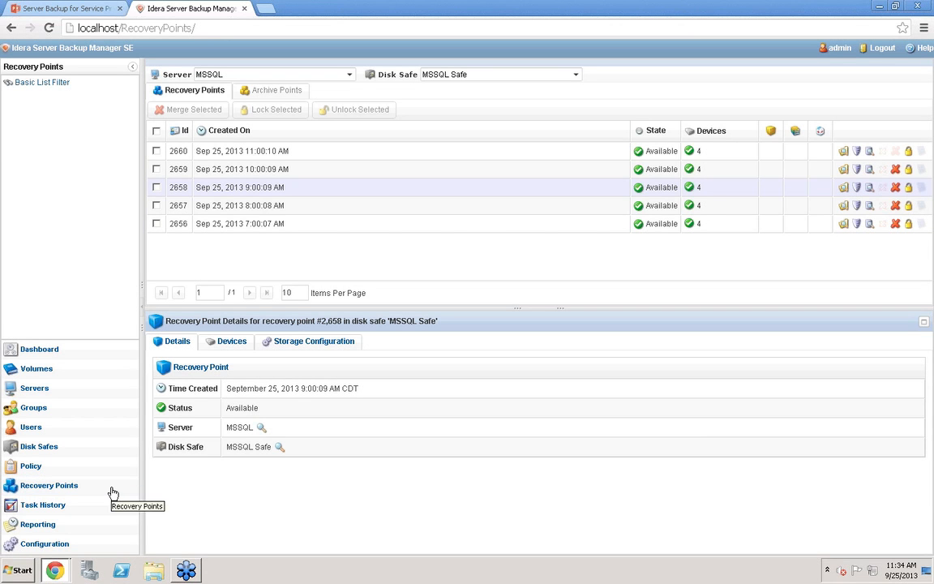
Open the task history and inspect a Plesk task's summary, devices, databases and logs
click(113, 493)
click(57, 504)
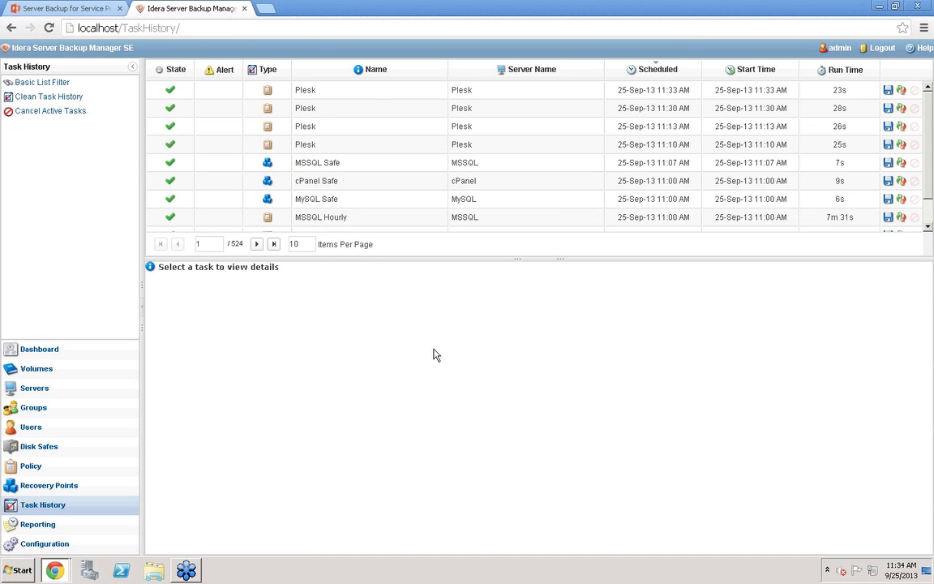
click(397, 153)
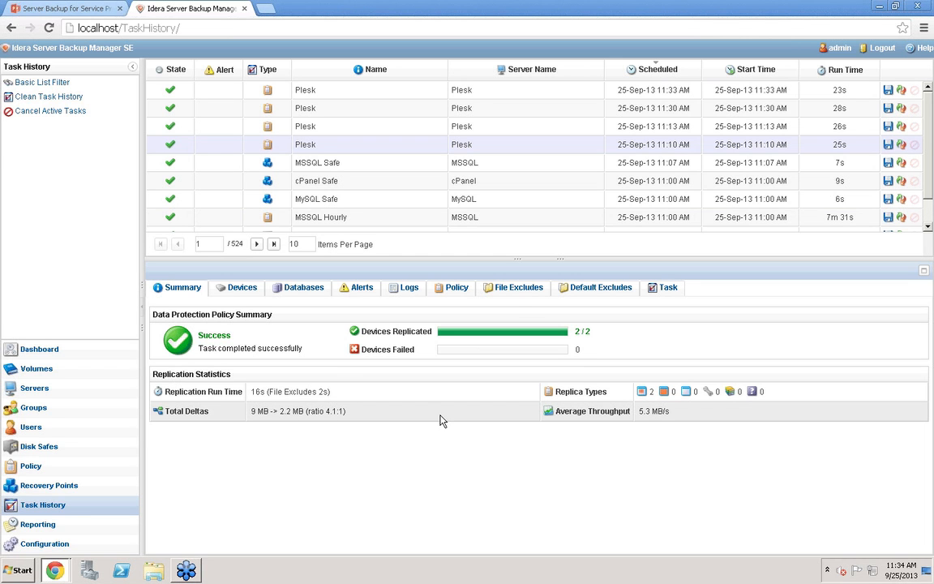
click(251, 294)
click(305, 291)
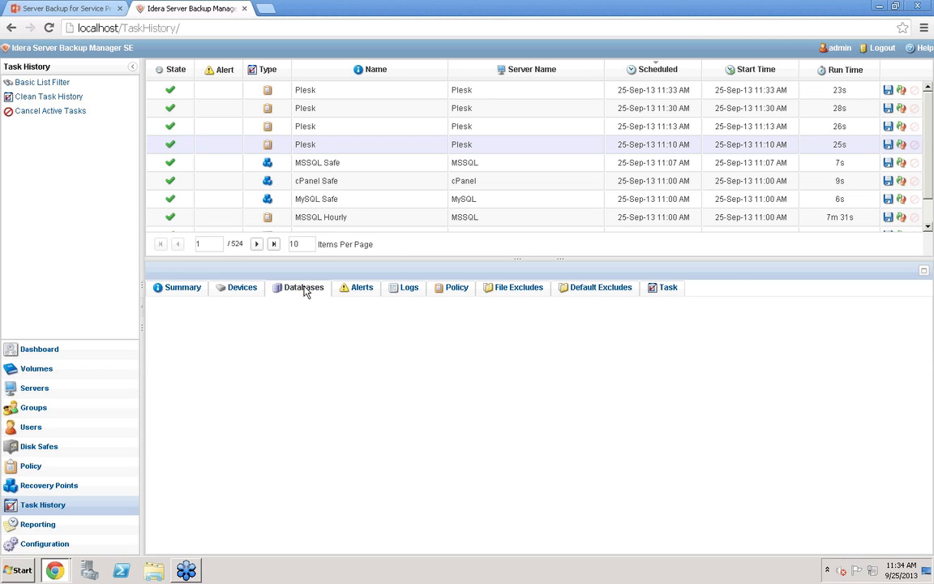
click(406, 288)
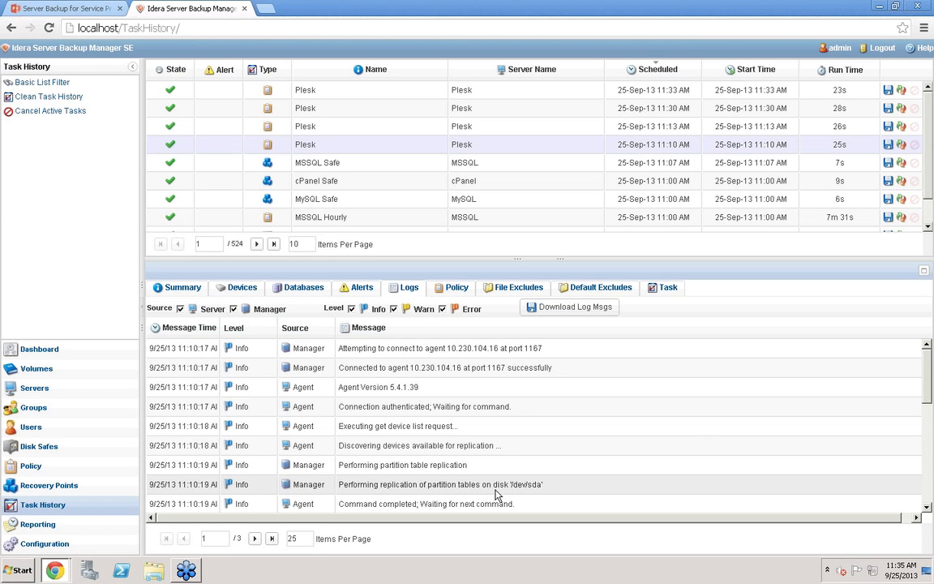
Open the Alerts and Errors report for editing and view its frequency settings
click(28, 528)
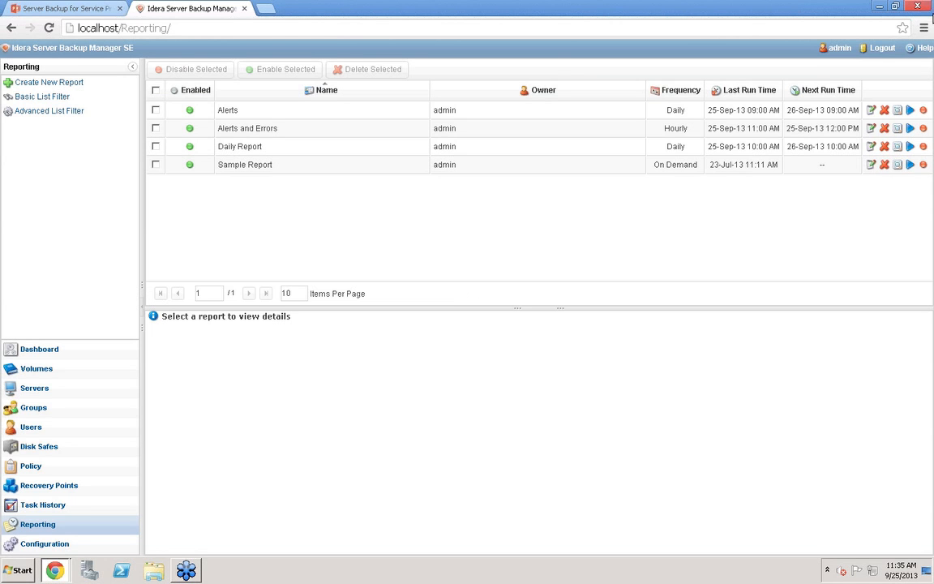
click(286, 134)
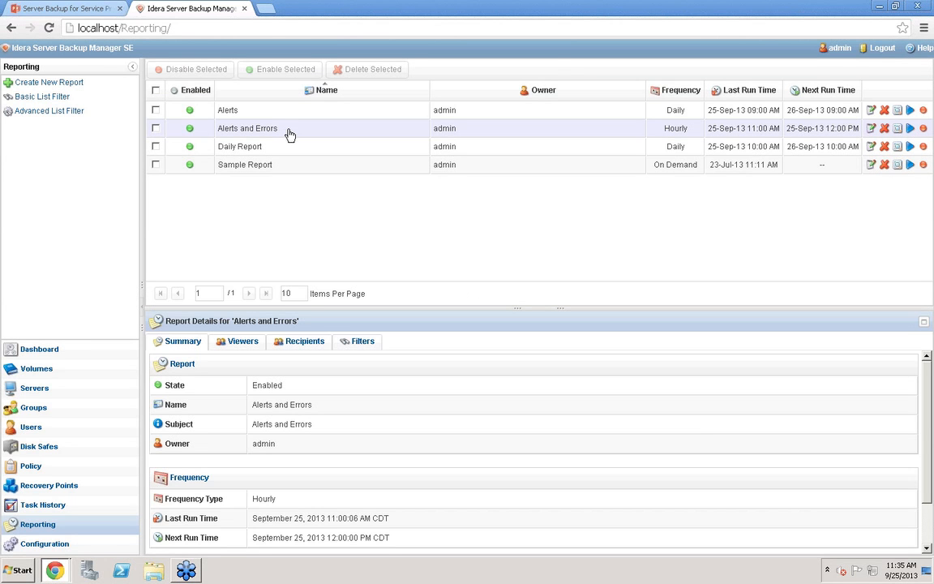
click(876, 130)
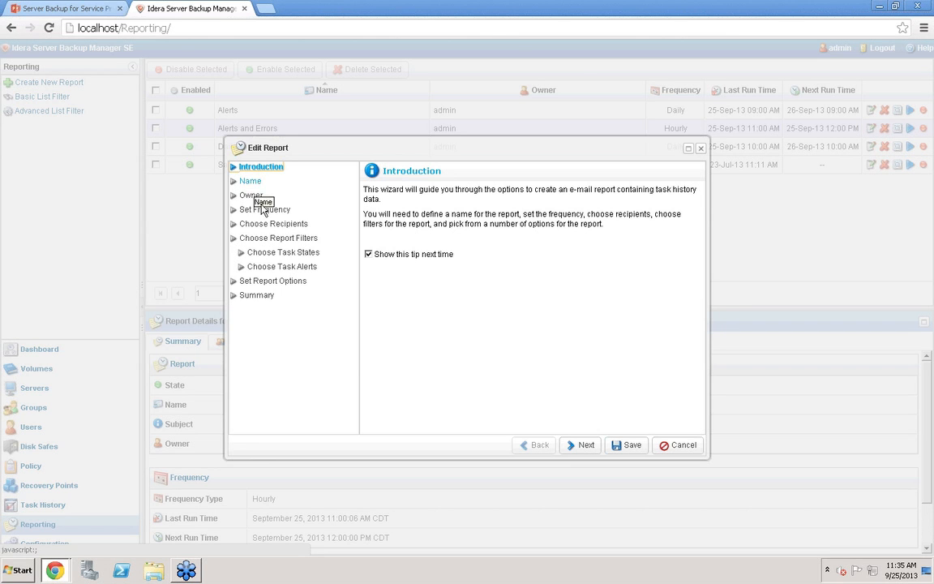
click(265, 209)
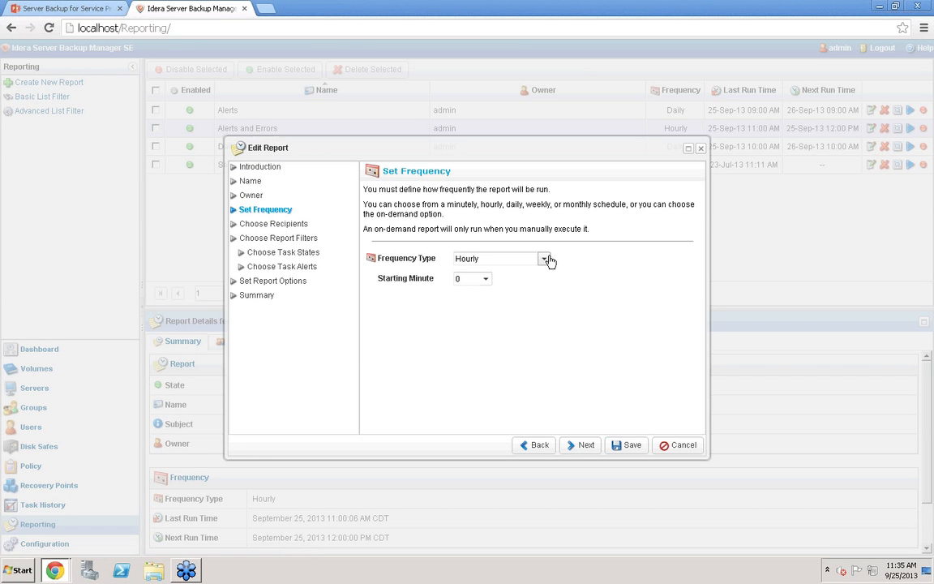
Add the admin user to the report's recipients and remove it again
click(269, 224)
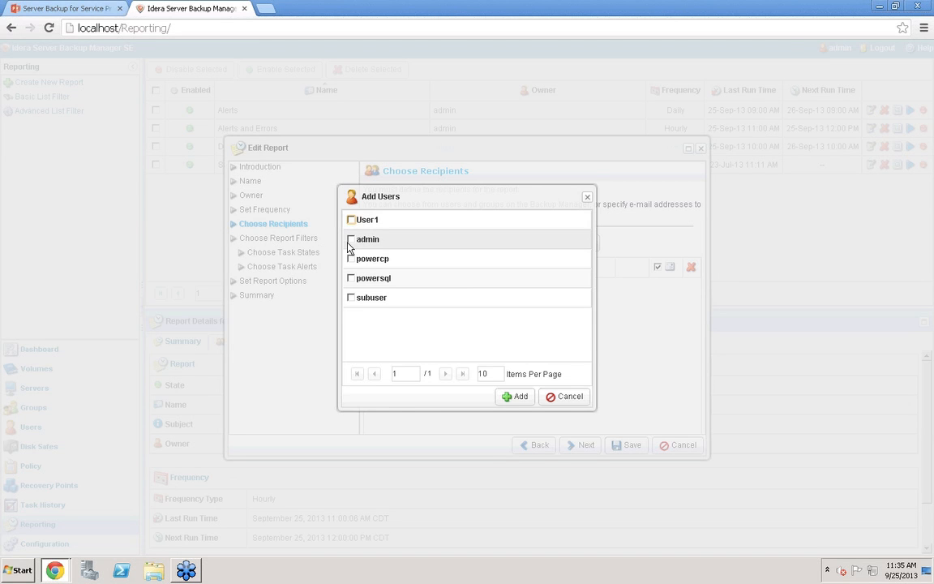
click(350, 241)
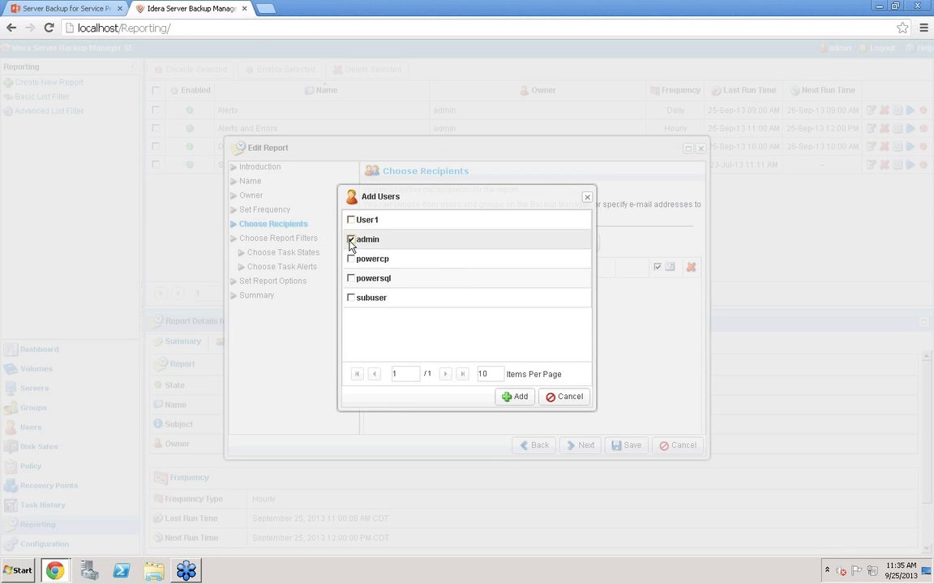
click(514, 399)
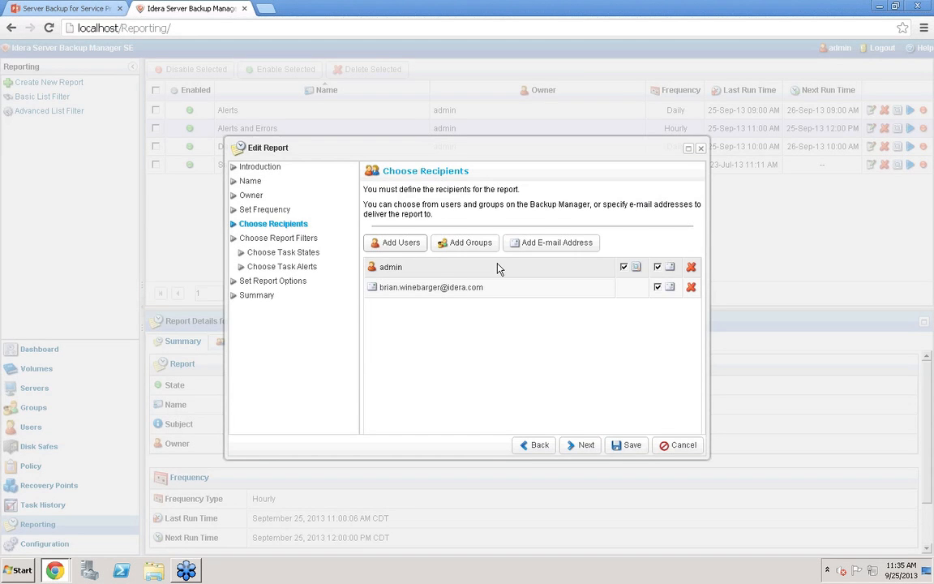
click(691, 267)
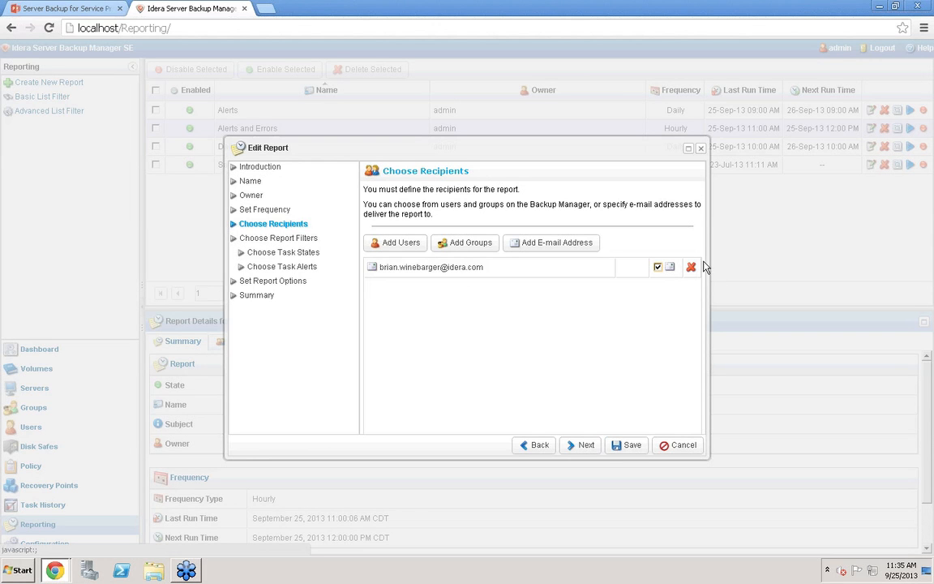
Review the report's filter, task state, task alert and report option pages
click(274, 242)
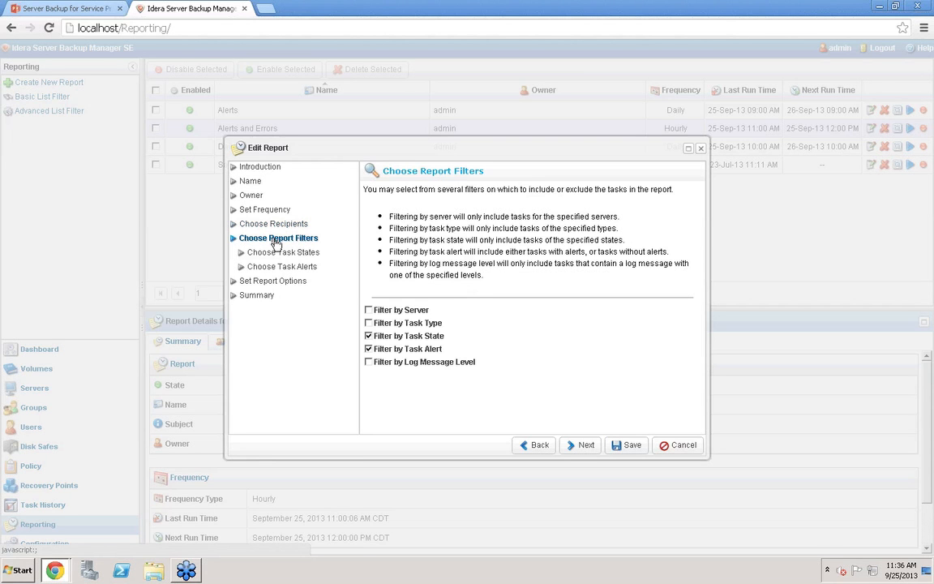
click(377, 339)
click(378, 340)
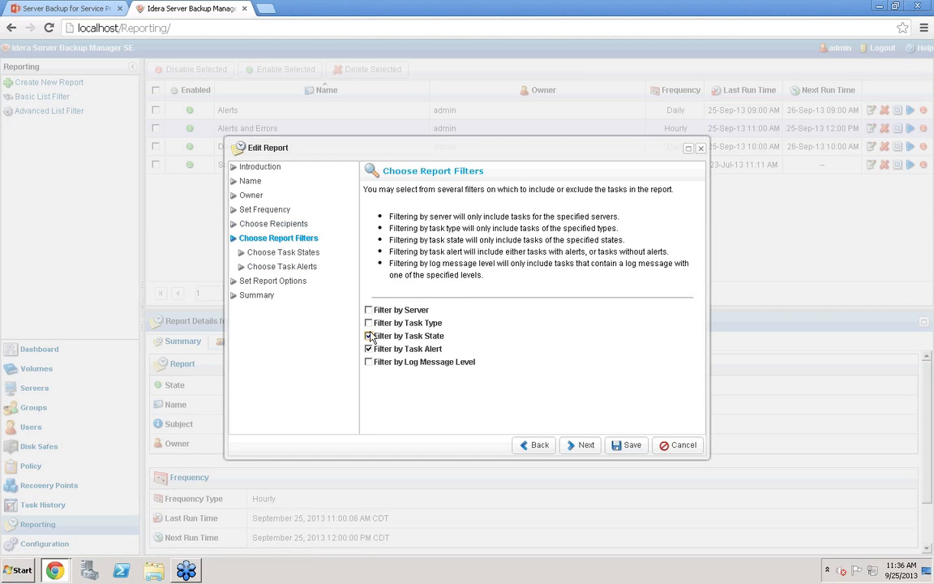
click(284, 253)
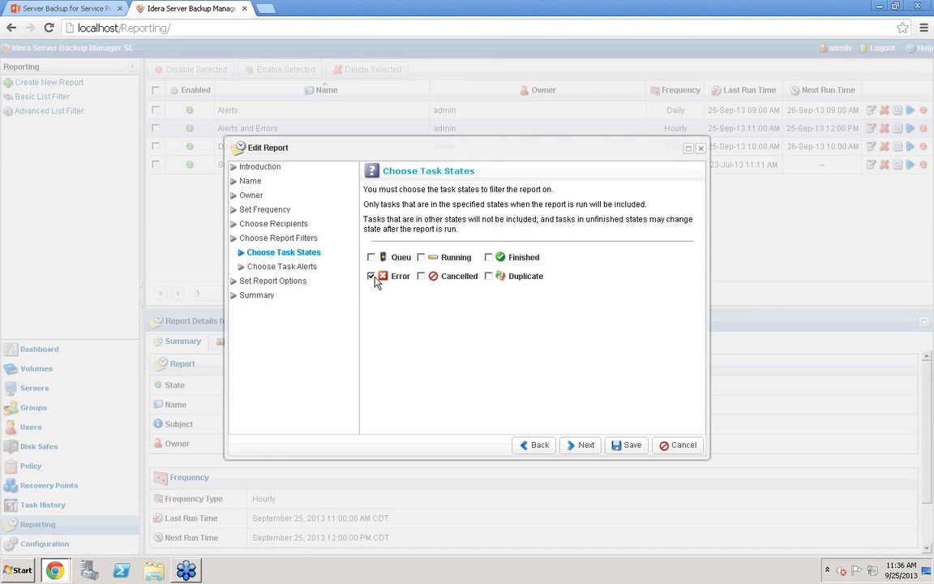
click(280, 267)
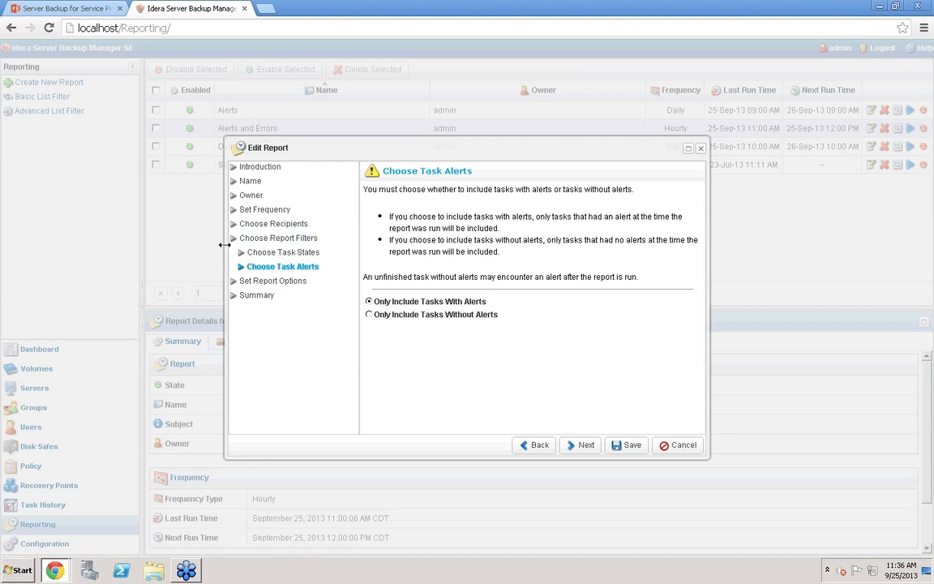
click(299, 281)
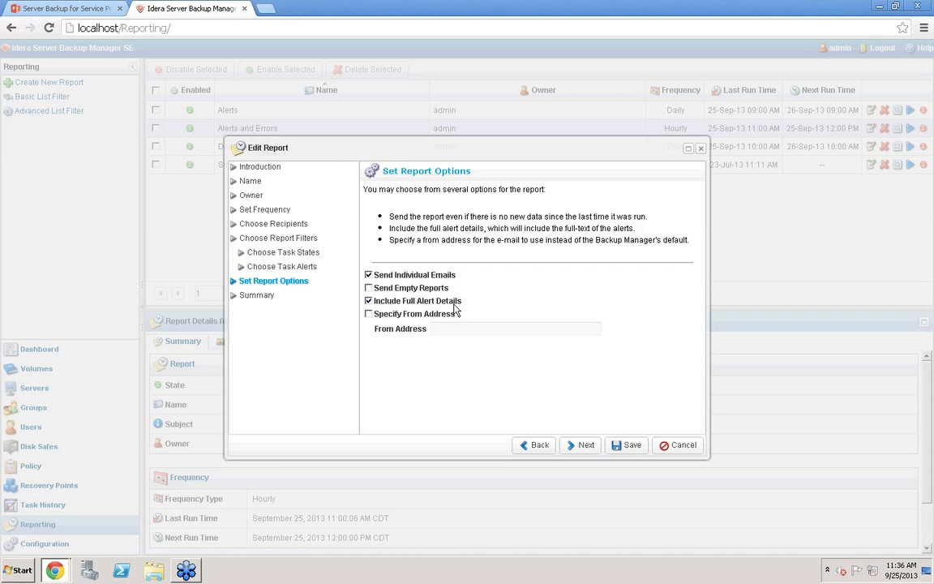
Enable filtering by server and add the MSSQL and MySQL servers to the report filter
click(277, 240)
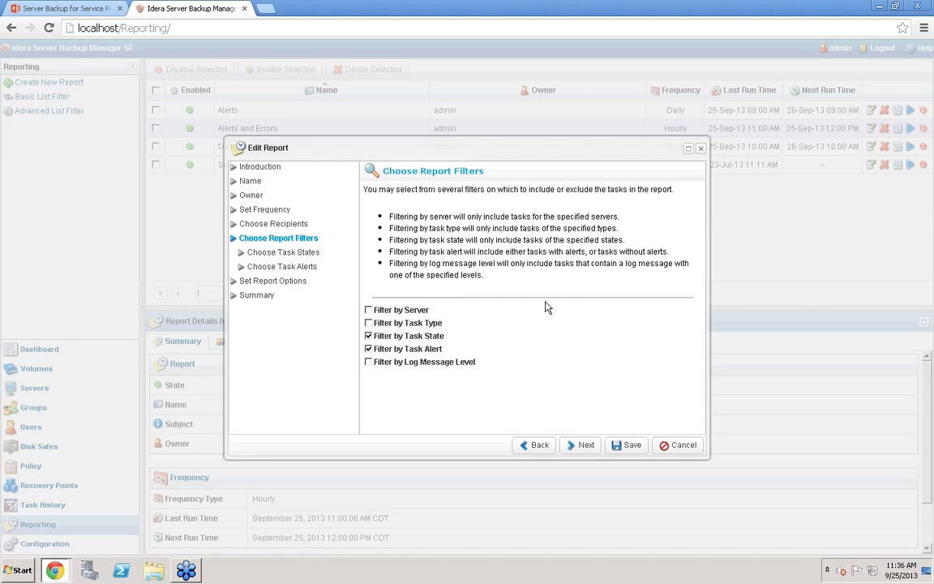
click(369, 310)
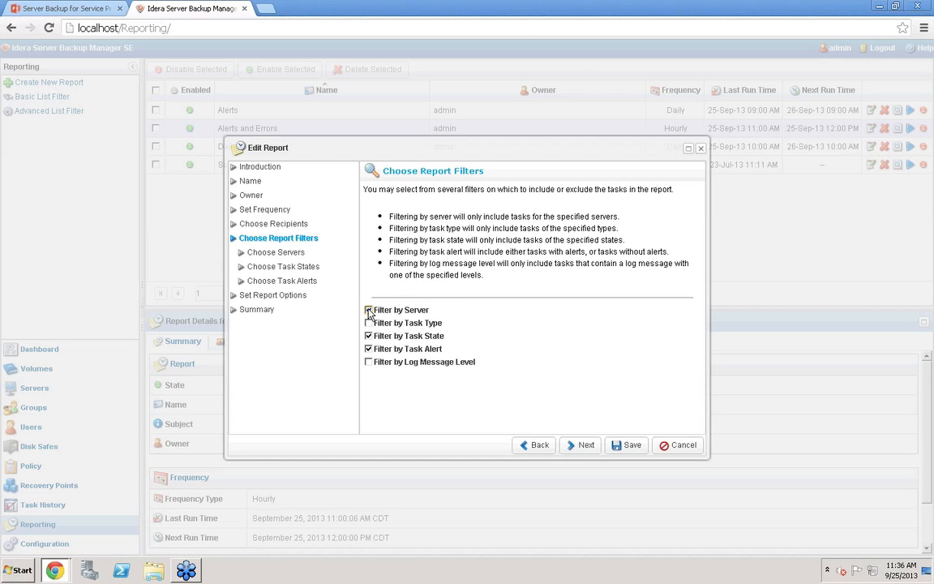
click(270, 252)
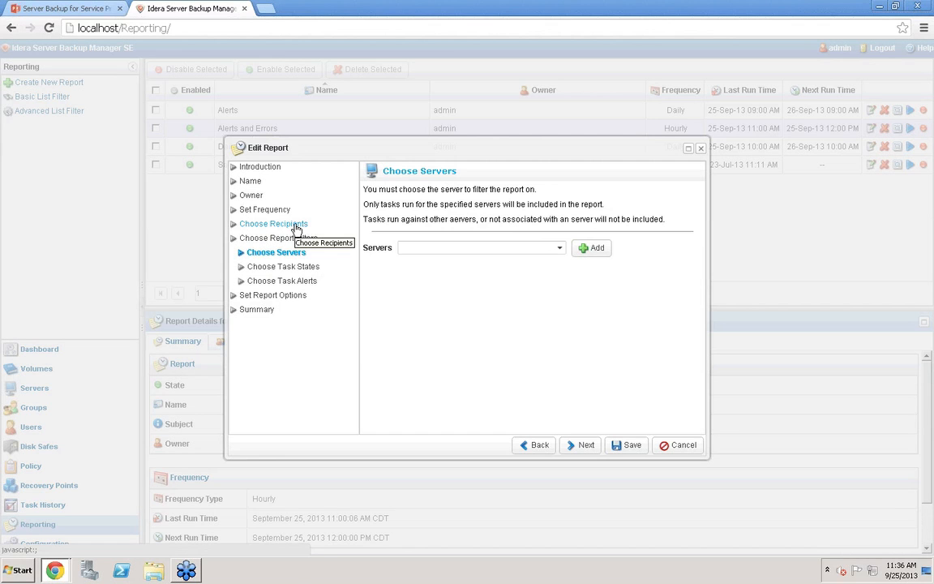
click(559, 248)
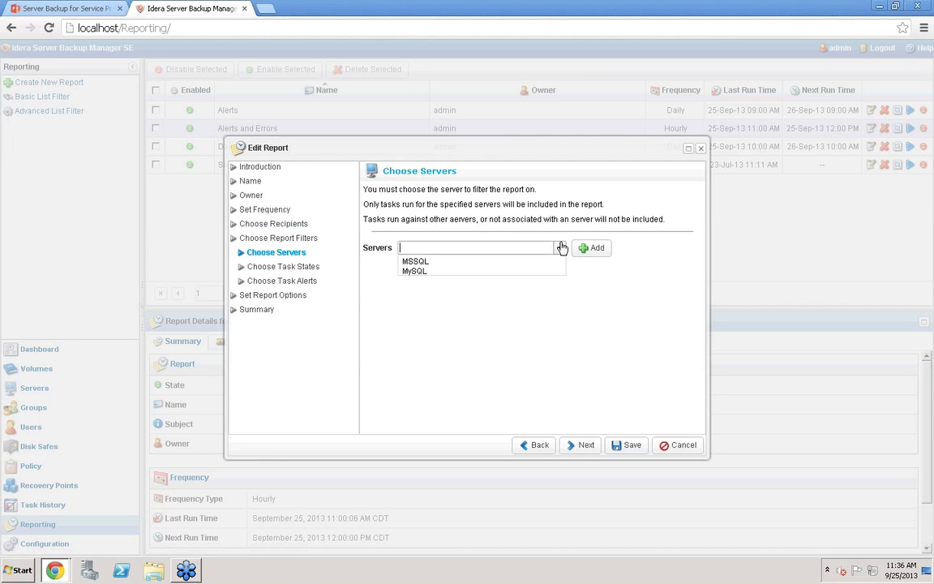
click(411, 261)
click(593, 249)
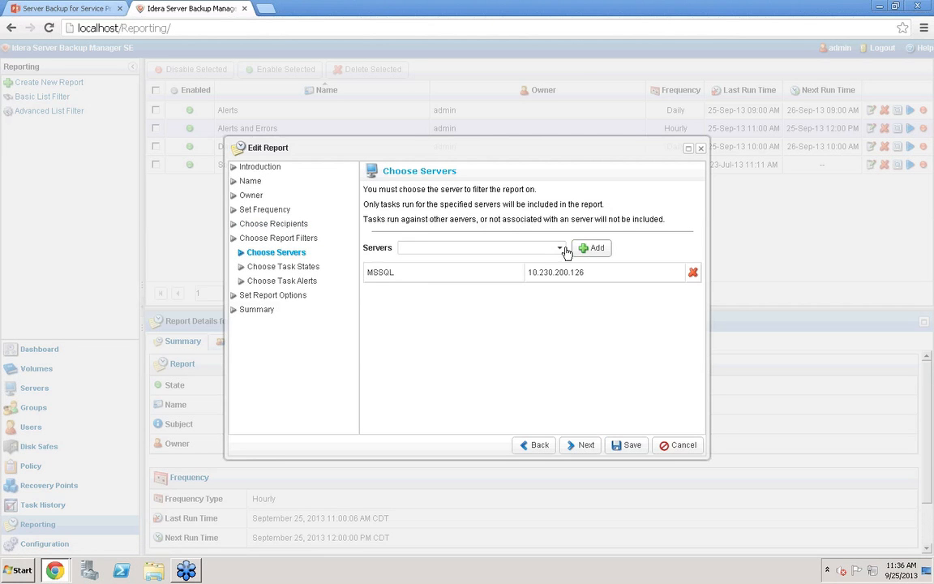
click(559, 248)
click(414, 260)
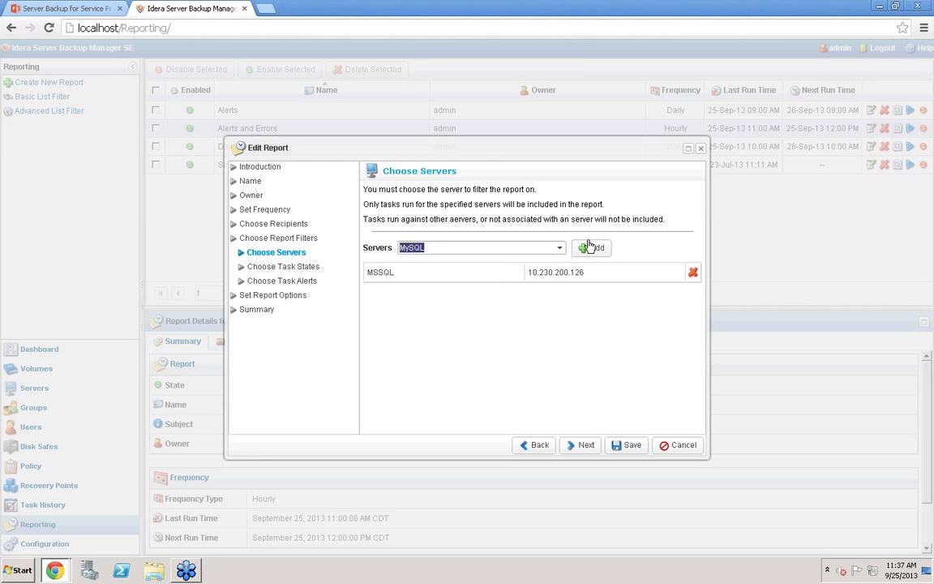
click(593, 247)
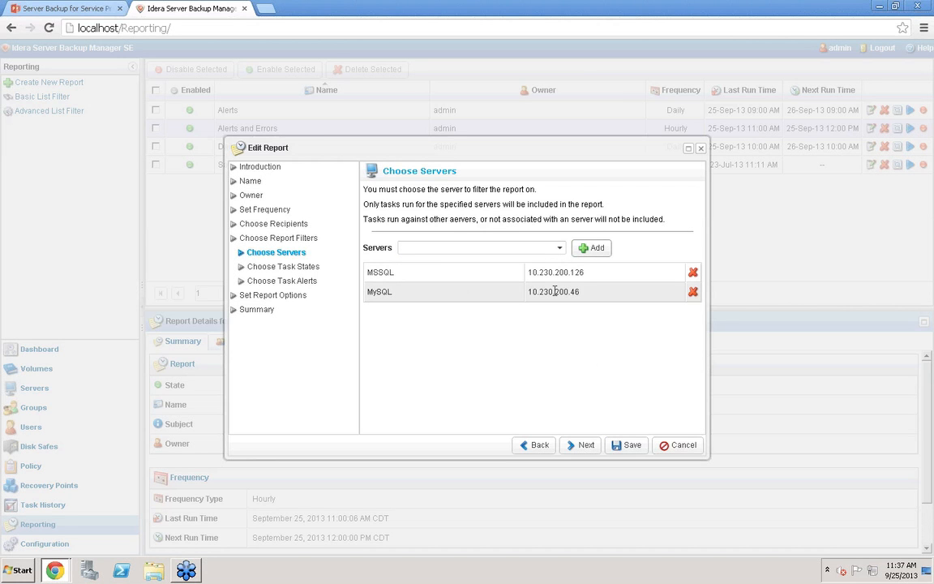
Revisit the task state, task alert and server pages and browse the users available as recipients
click(303, 267)
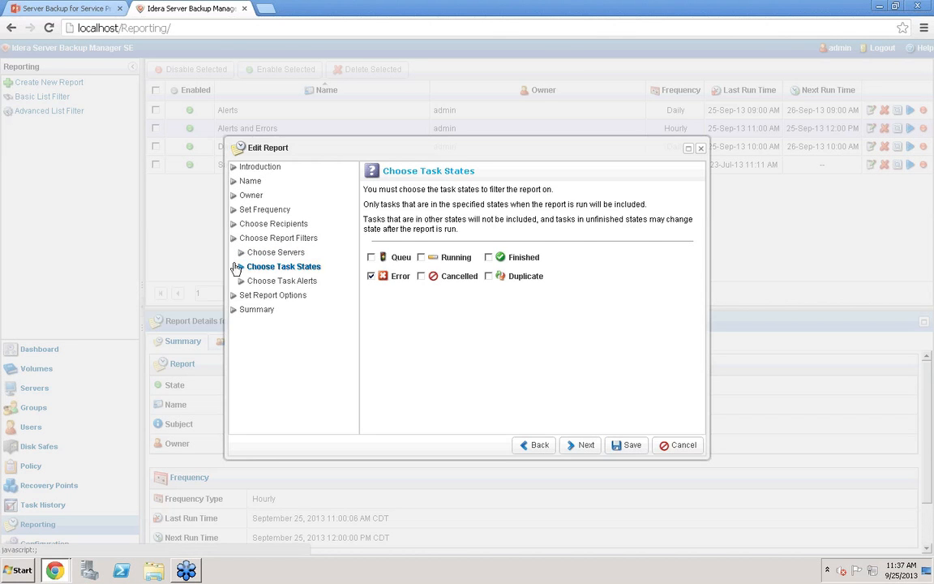
click(291, 281)
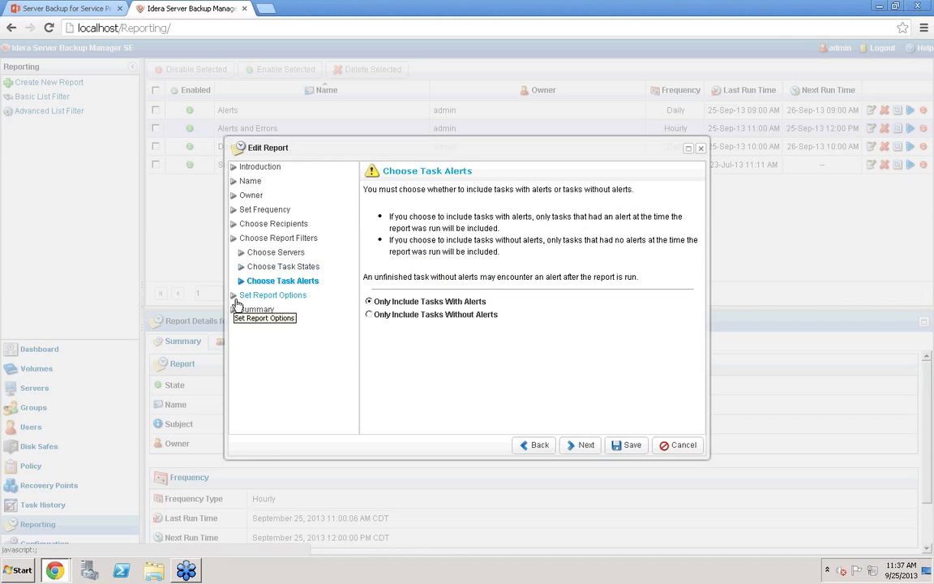
click(270, 256)
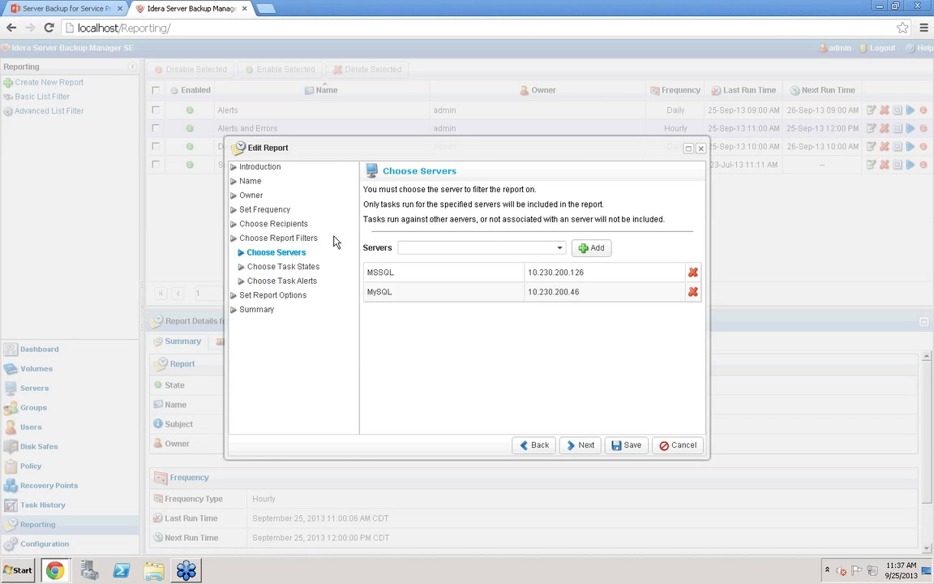
click(284, 225)
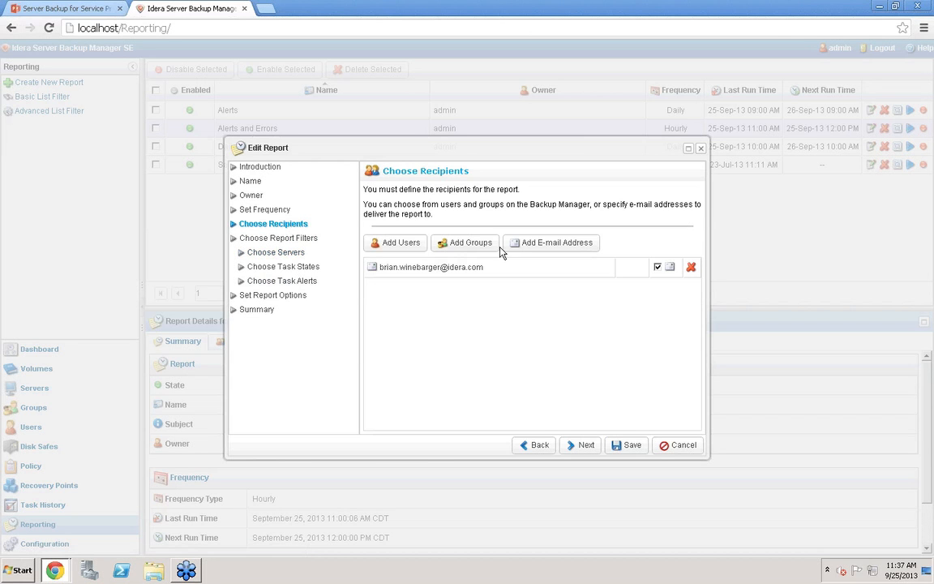
click(397, 243)
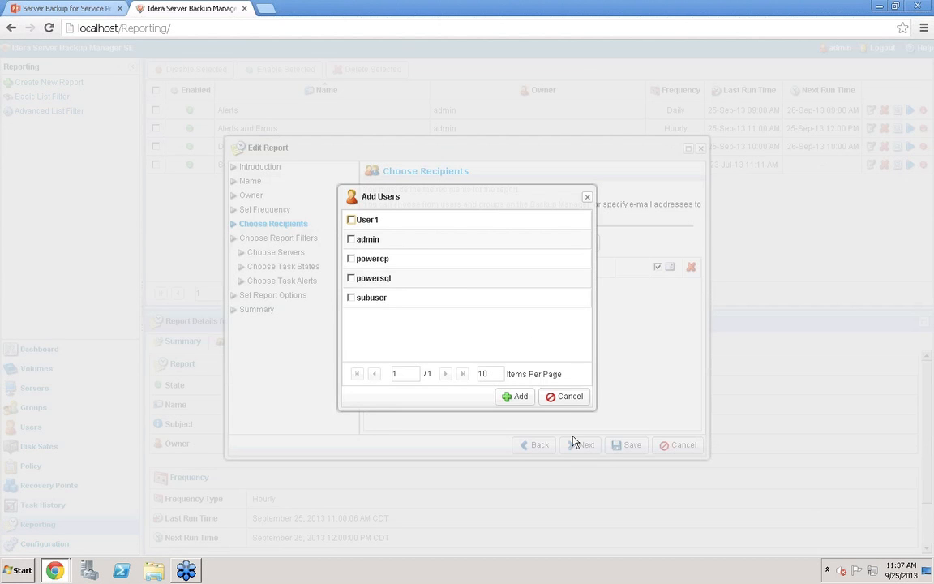
click(567, 398)
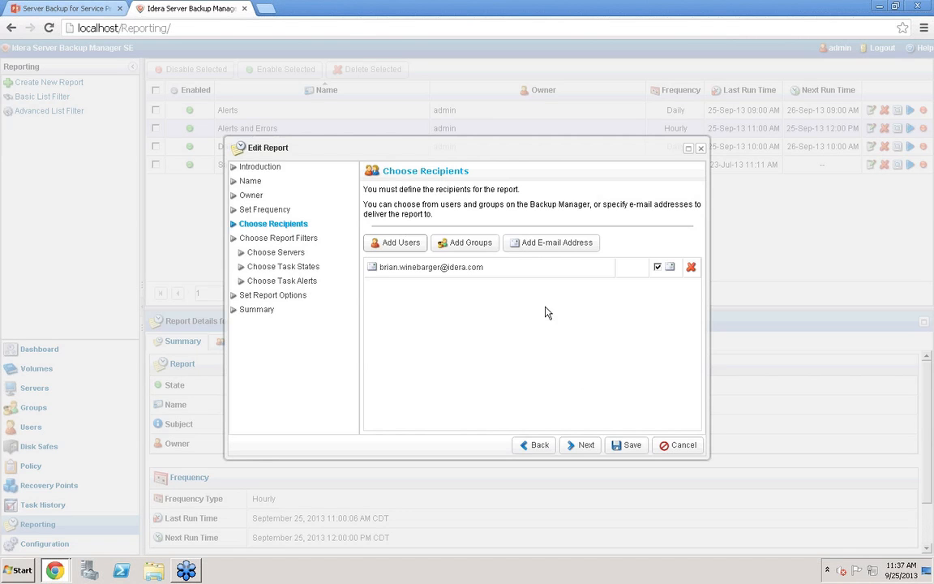
Add the Control Panels group as a recipient, remove it, and cancel the report editor
click(456, 243)
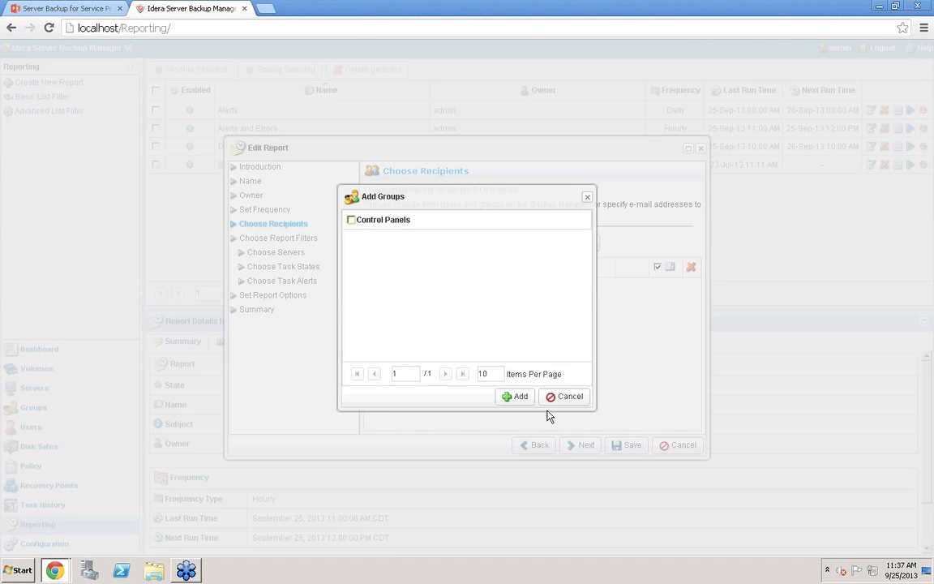
click(352, 220)
click(519, 396)
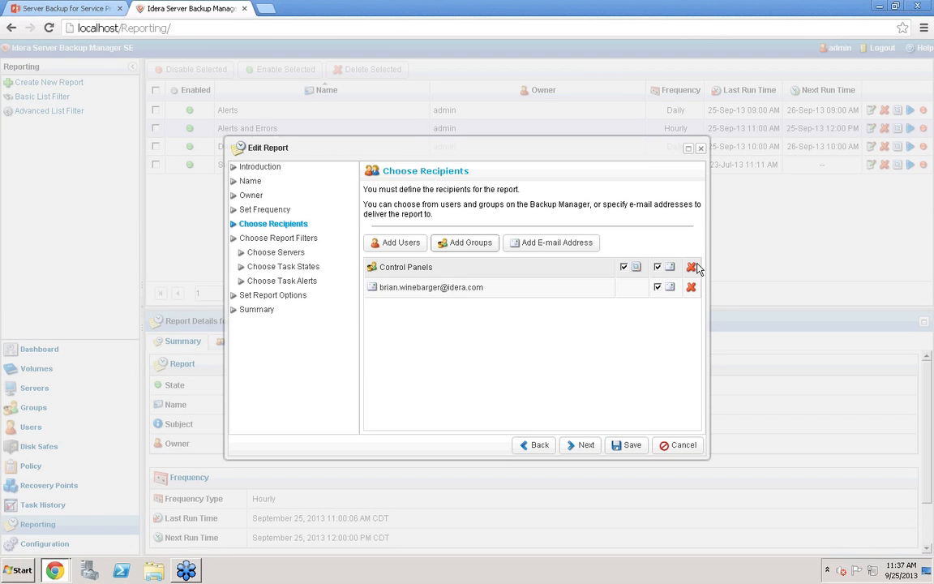
click(691, 267)
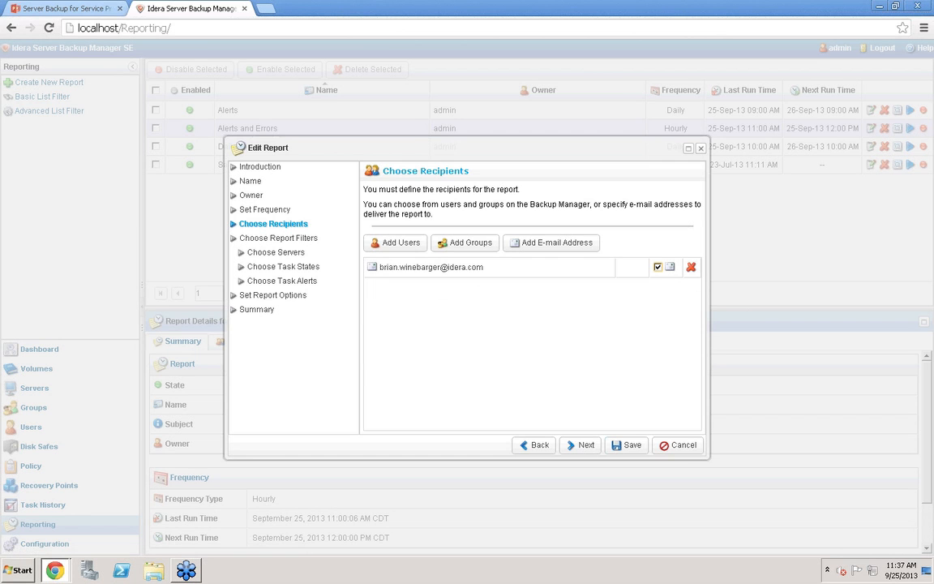
click(683, 445)
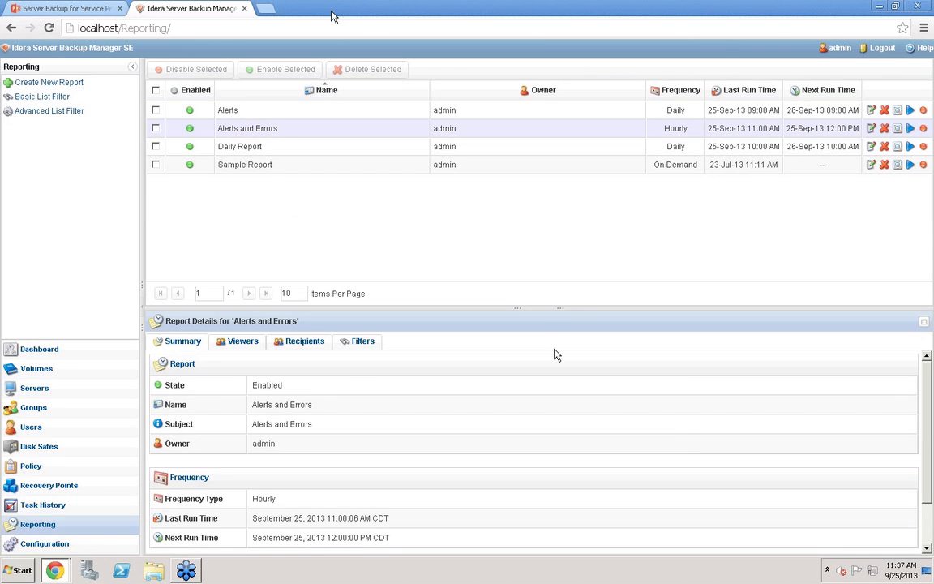
Open the configuration section showing the manager information
click(68, 542)
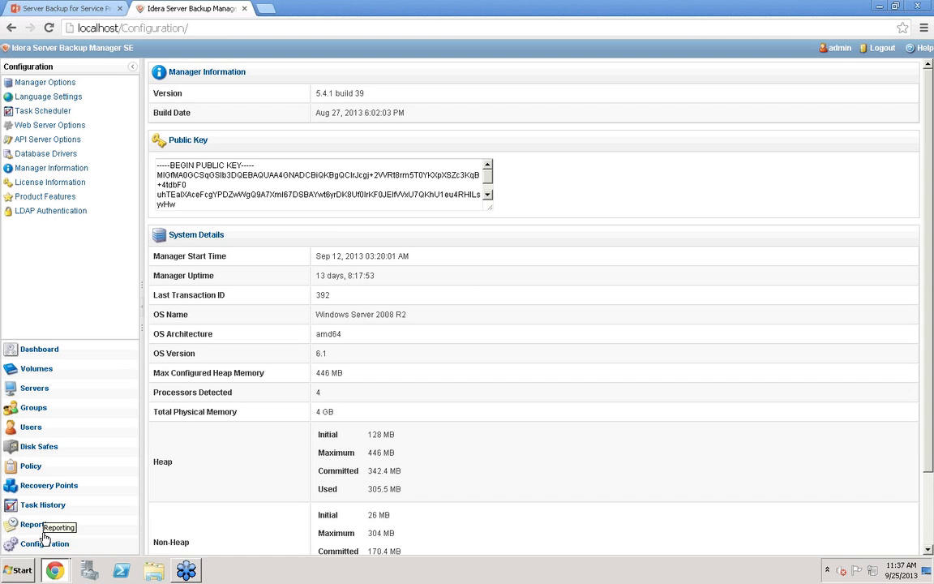
Open the manager options and set the disk usage warning threshold to 79% and the disk space limit to 92%
click(29, 81)
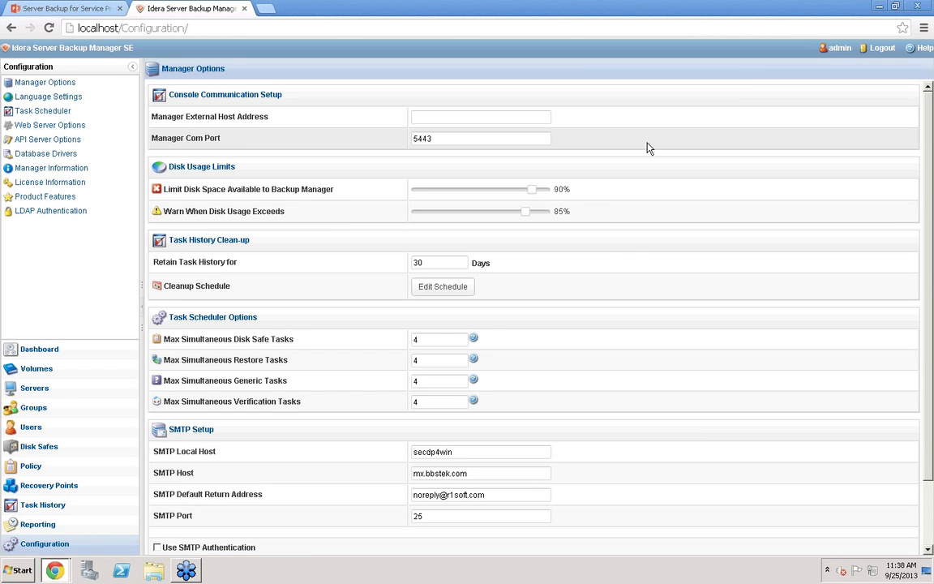
drag(525, 212, 522, 217)
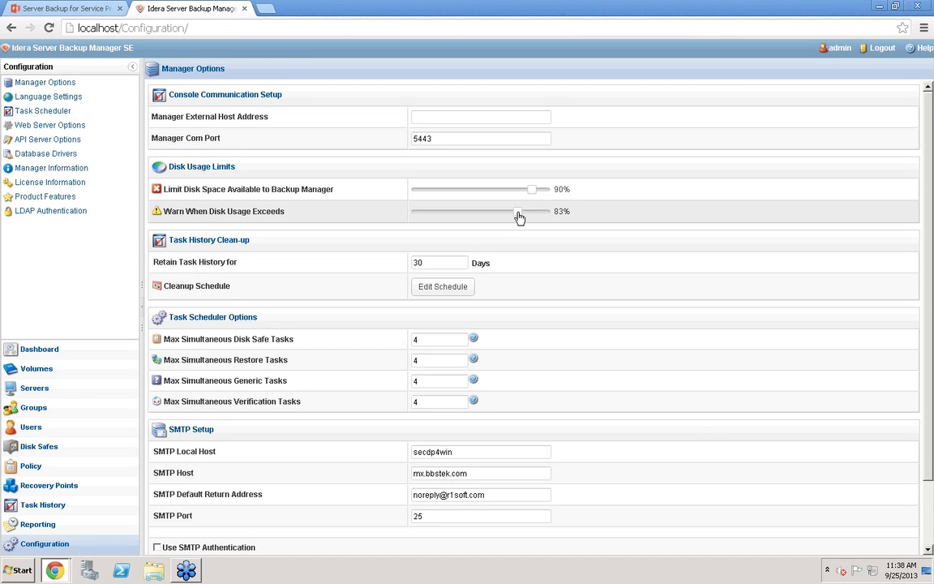
click(520, 215)
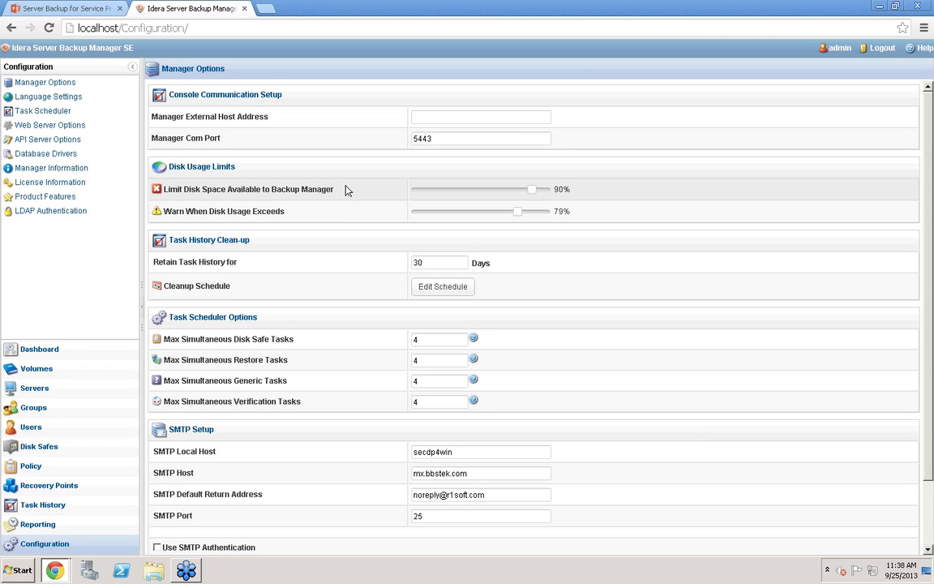
mouse_move(534, 193)
mouse_move(535, 197)
mouse_down()
mouse_move(527, 198)
mouse_move(535, 199)
mouse_up()
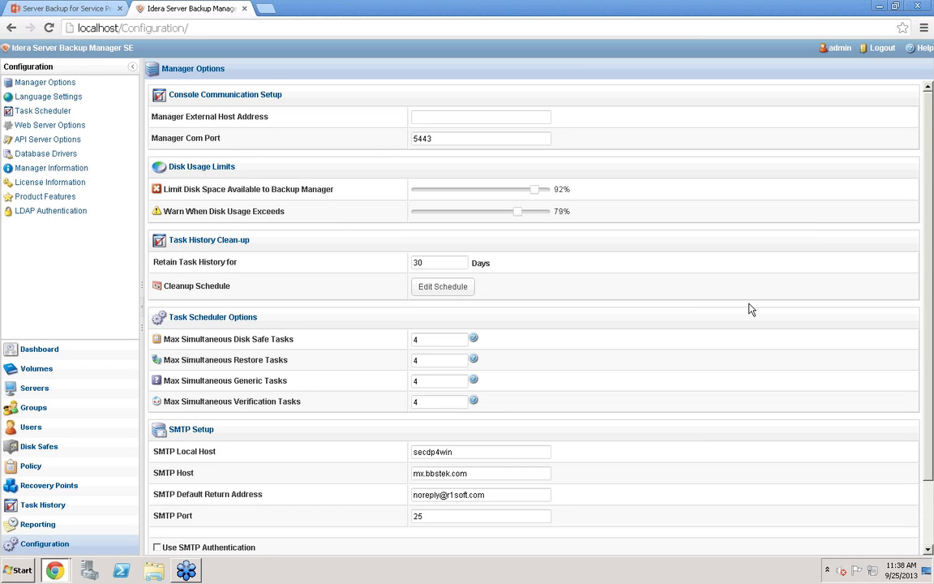
scroll(750, 309, down, 1)
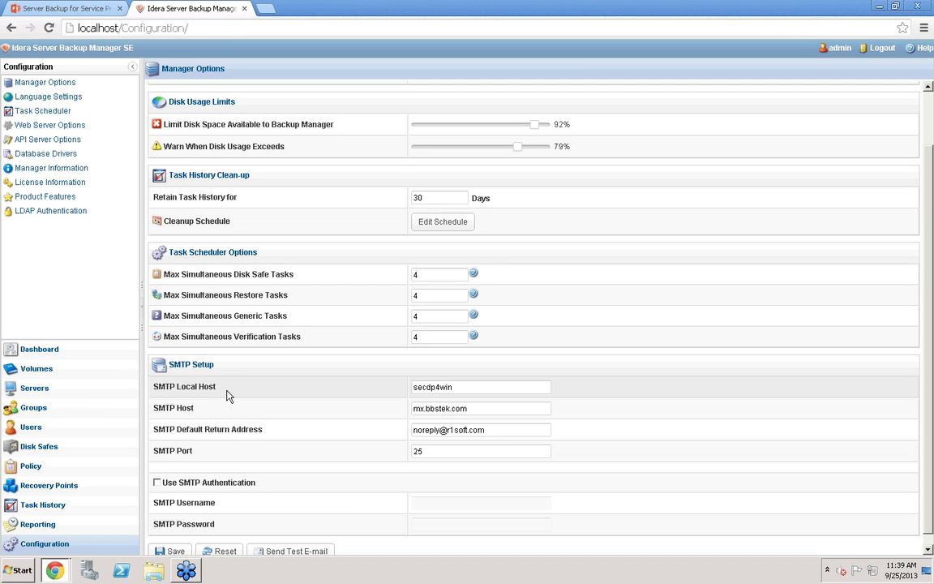
Open the language settings to browse the default language choices, then open the API server options
click(56, 84)
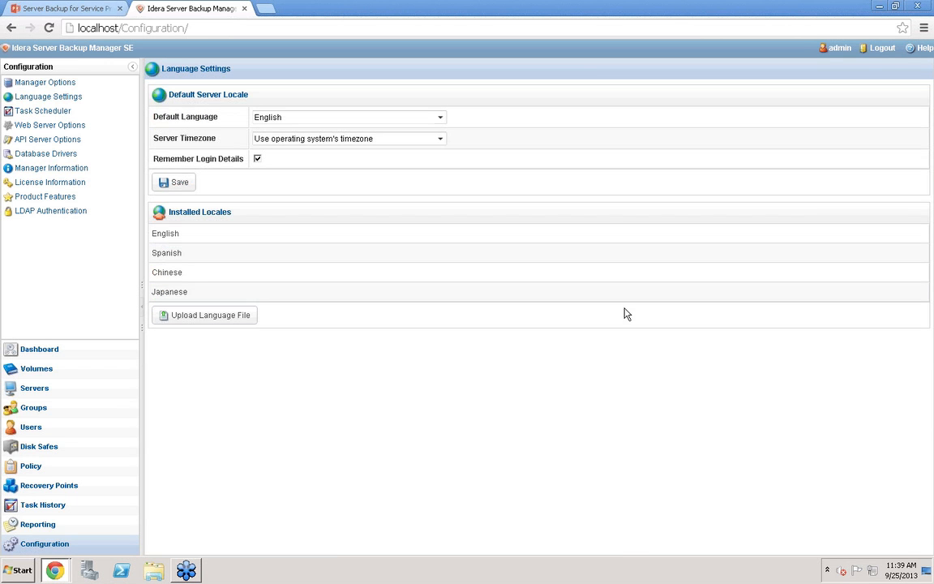
click(442, 117)
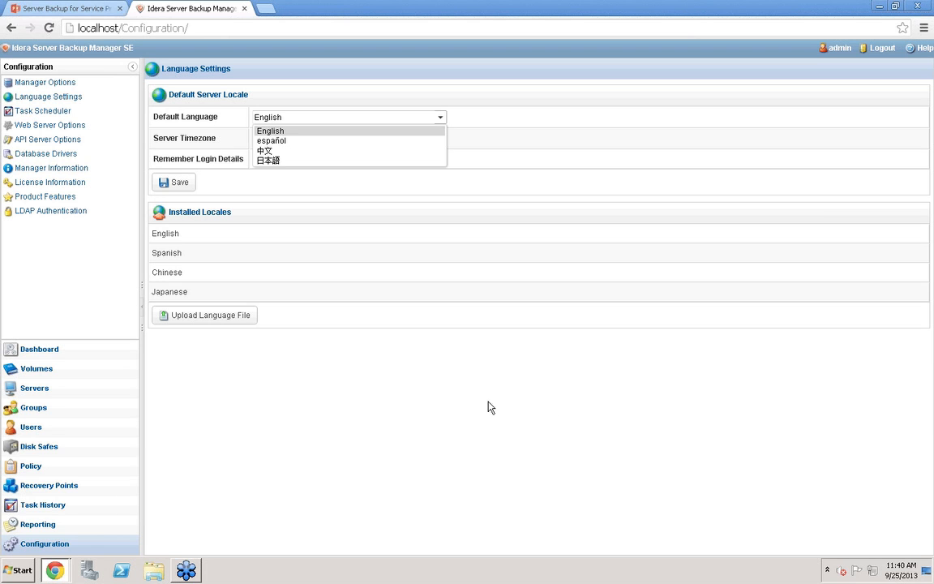
click(553, 418)
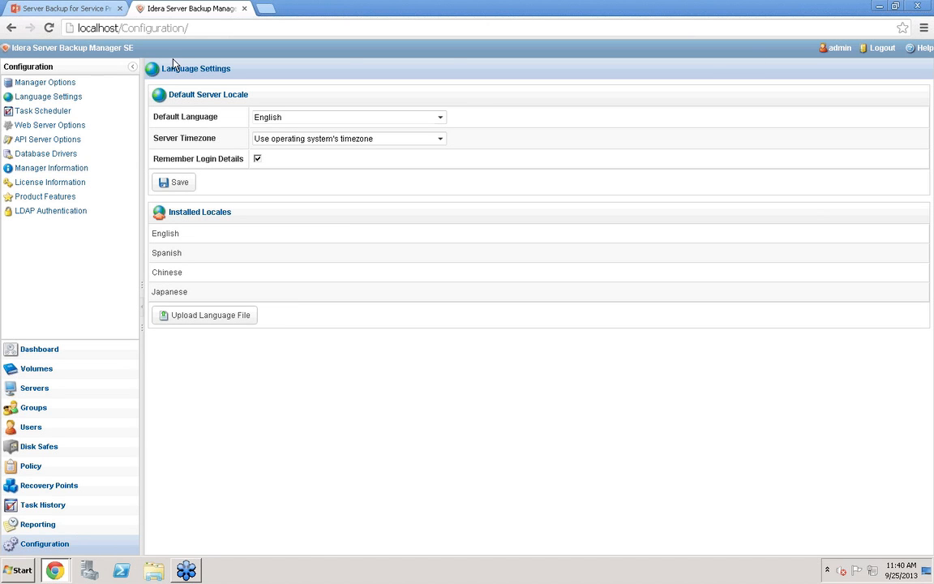
click(49, 140)
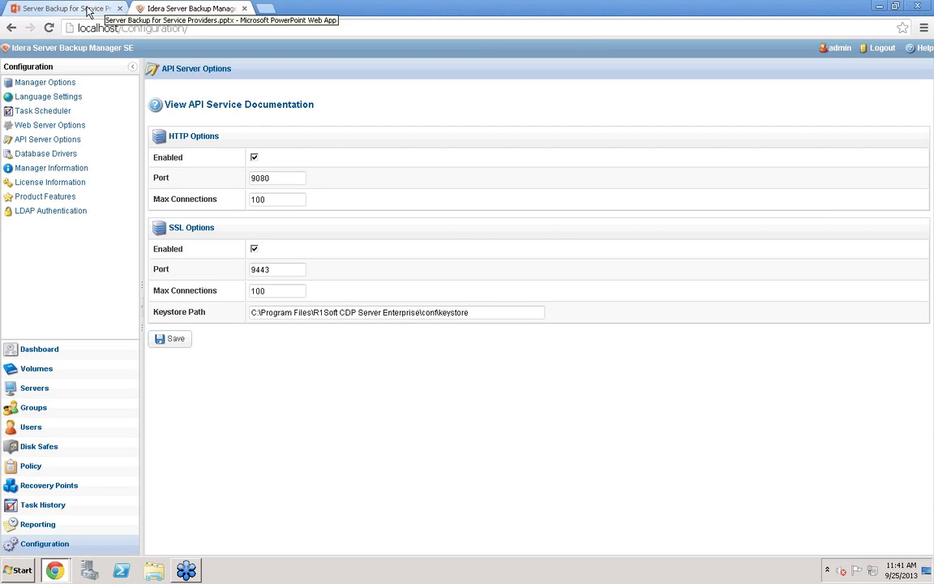
Switch to the presentation tab and advance from the agenda slide to the next slide
click(87, 10)
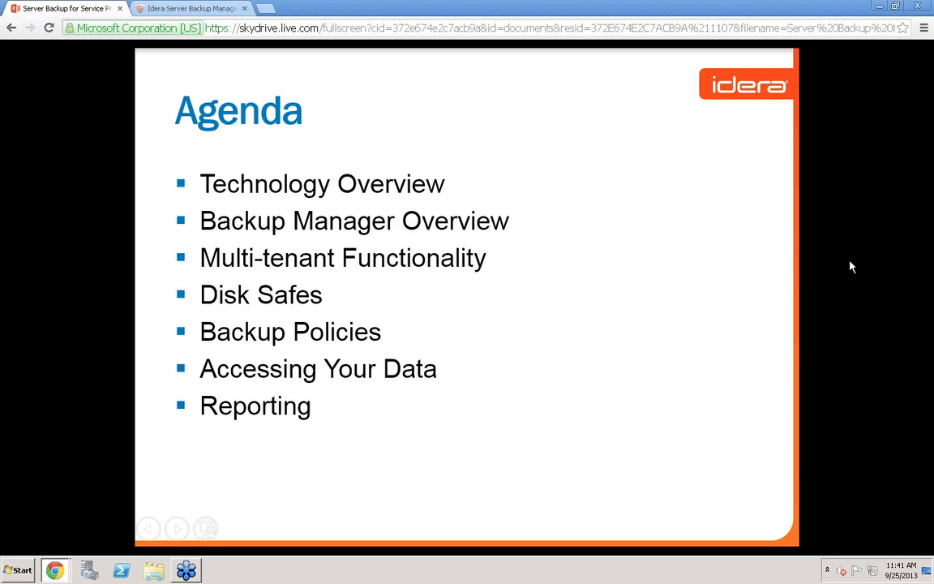
click(177, 533)
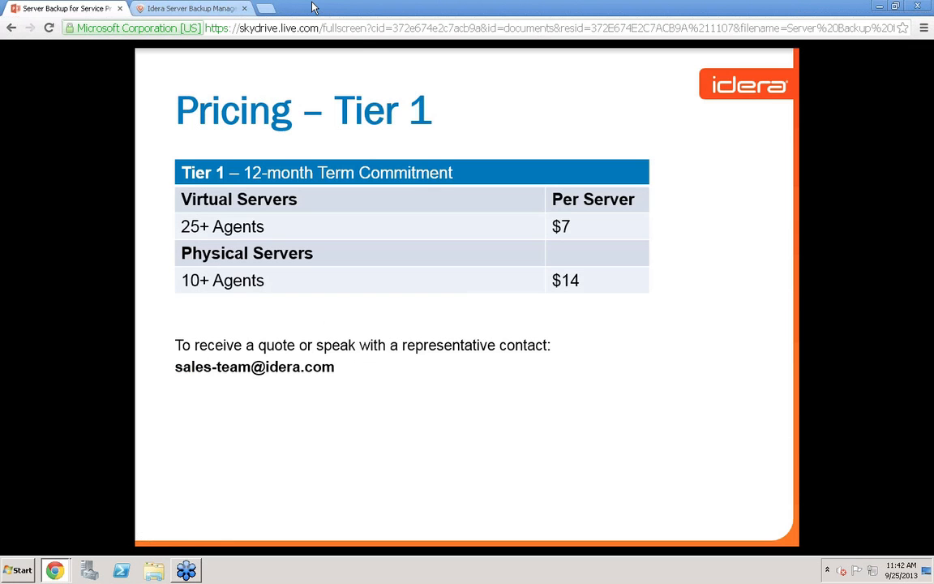
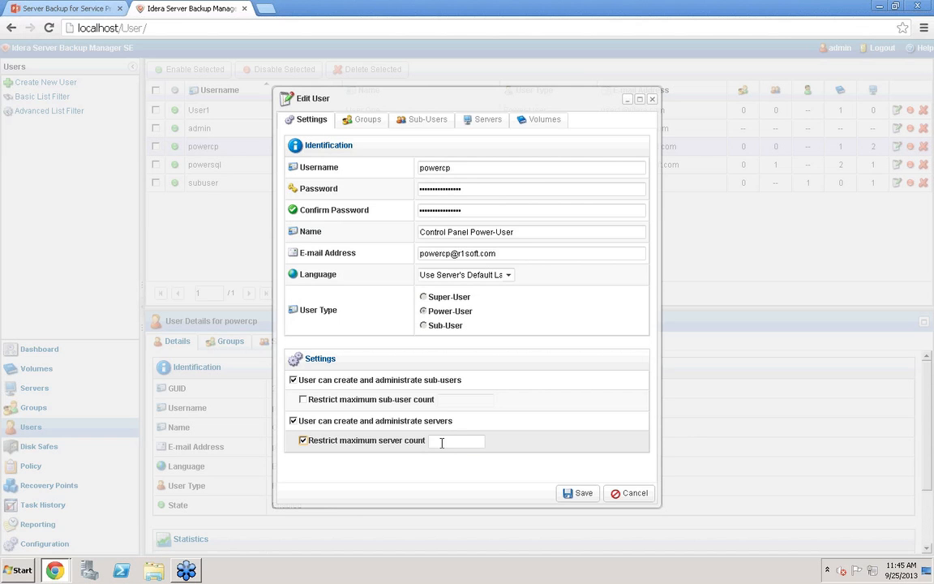
Cancel the user edit and go to the dashboard
click(630, 494)
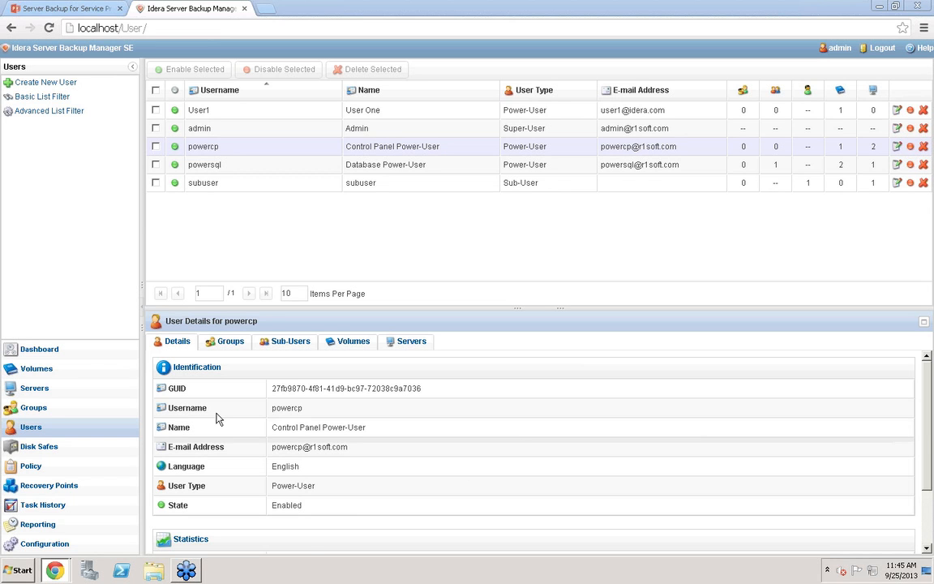
click(31, 357)
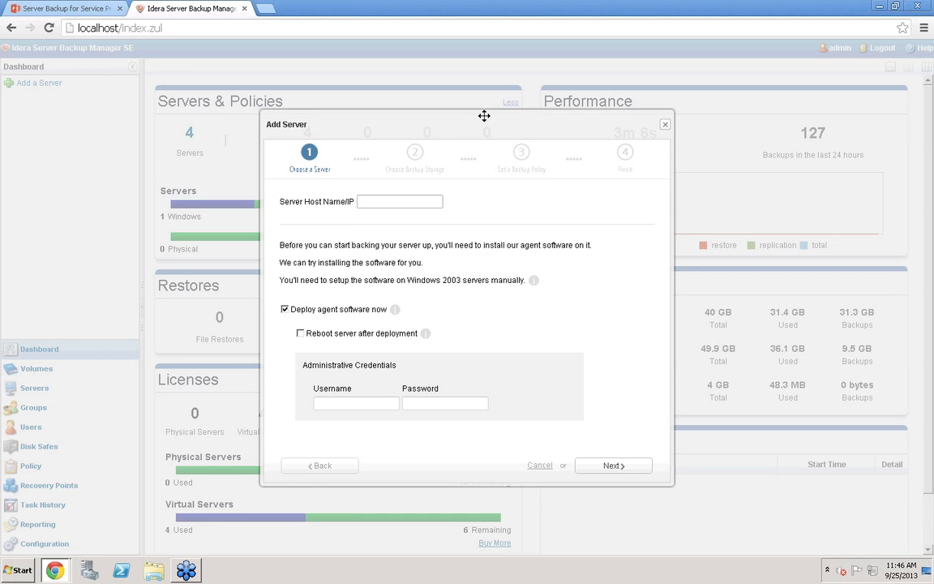
Start adding a server with host name 10.10.10.10, without deploying agent software, and verify the host
click(285, 309)
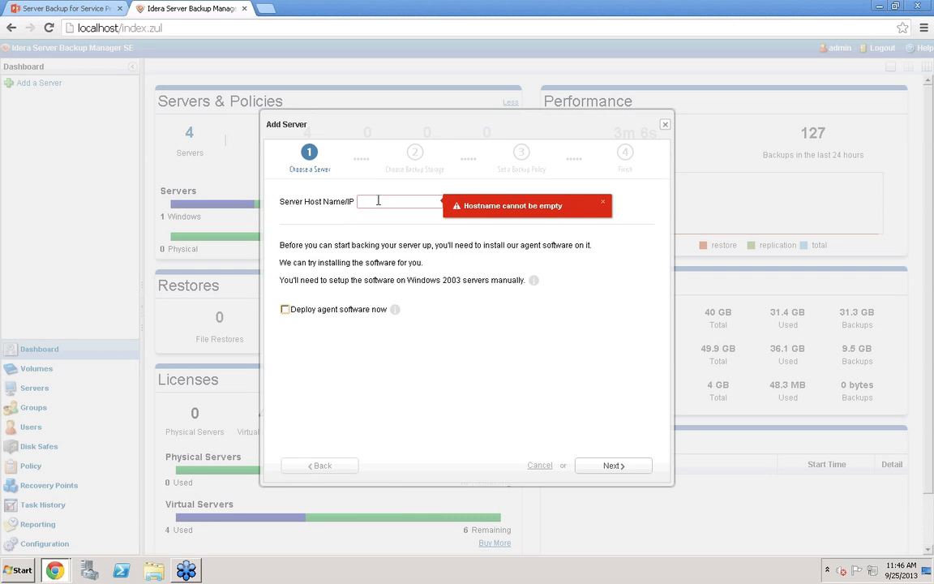
text(10.10.10.10)
click(600, 470)
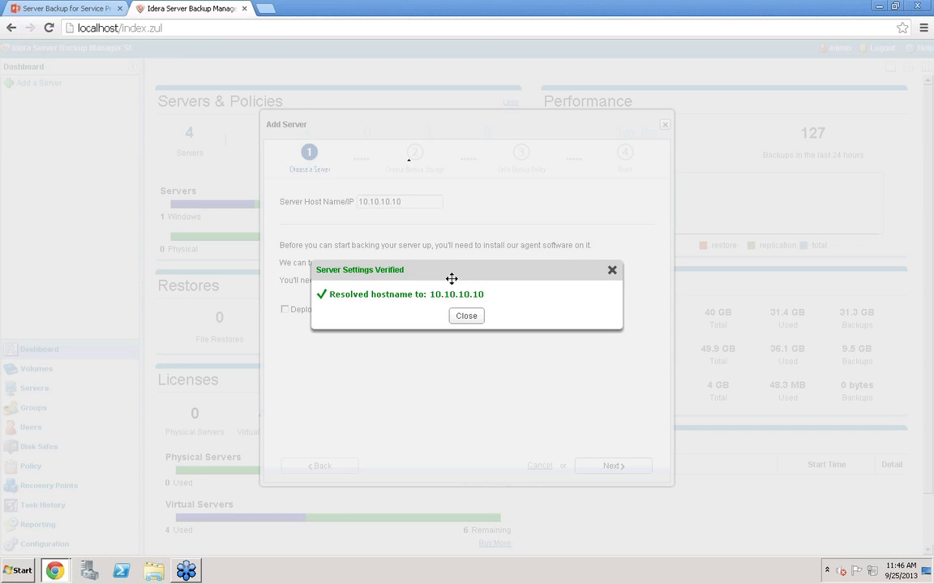
click(467, 315)
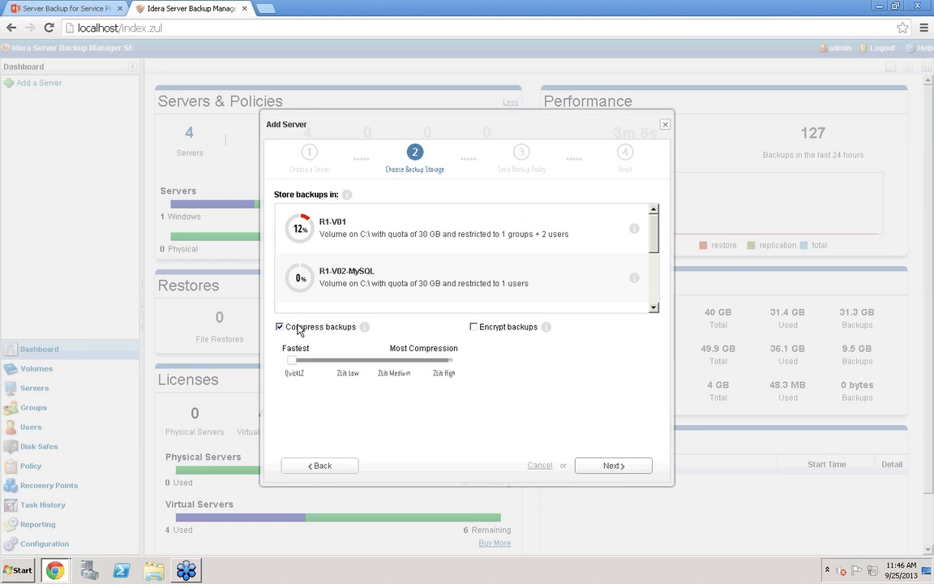
Store the server's backups on volume R1-V01 with the fastest compression and no encryption
drag(293, 362, 273, 373)
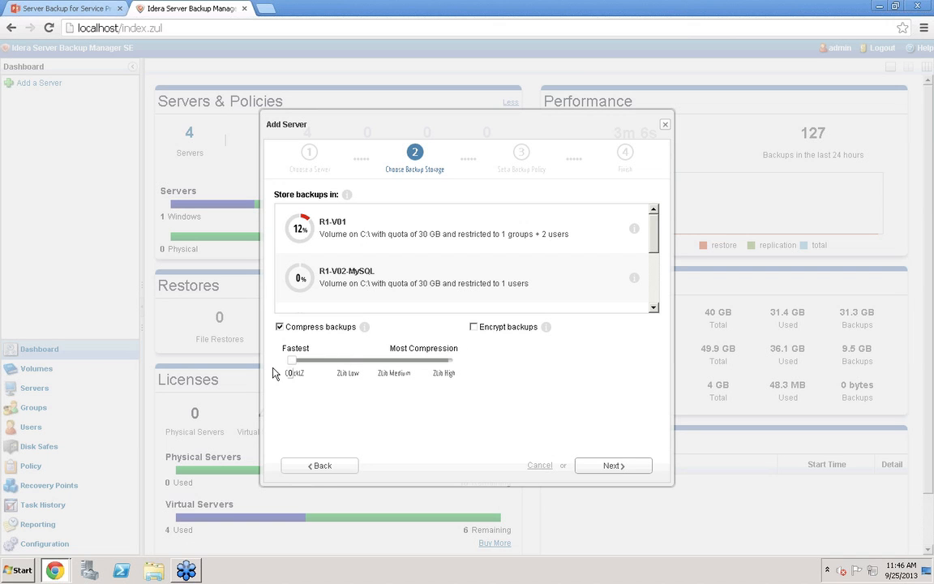
click(473, 327)
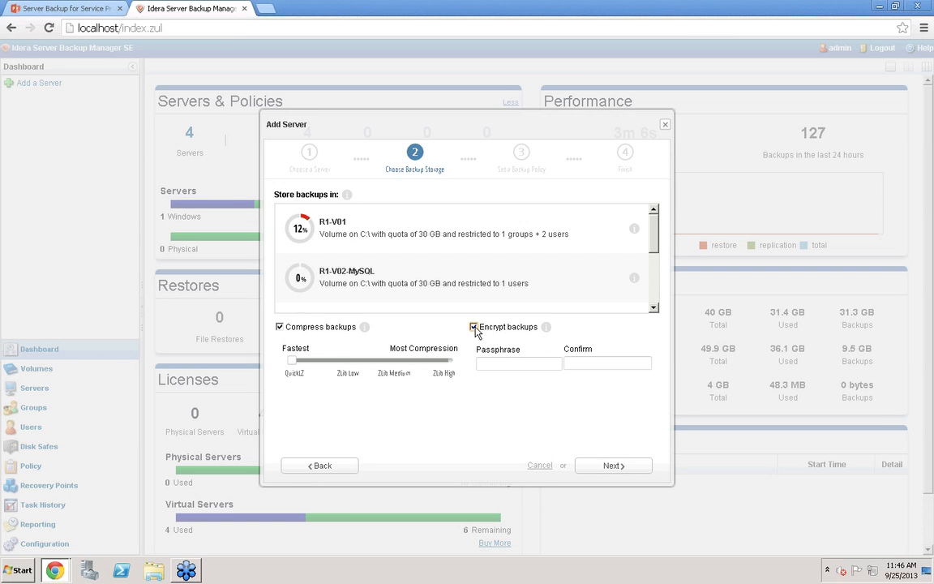
click(475, 328)
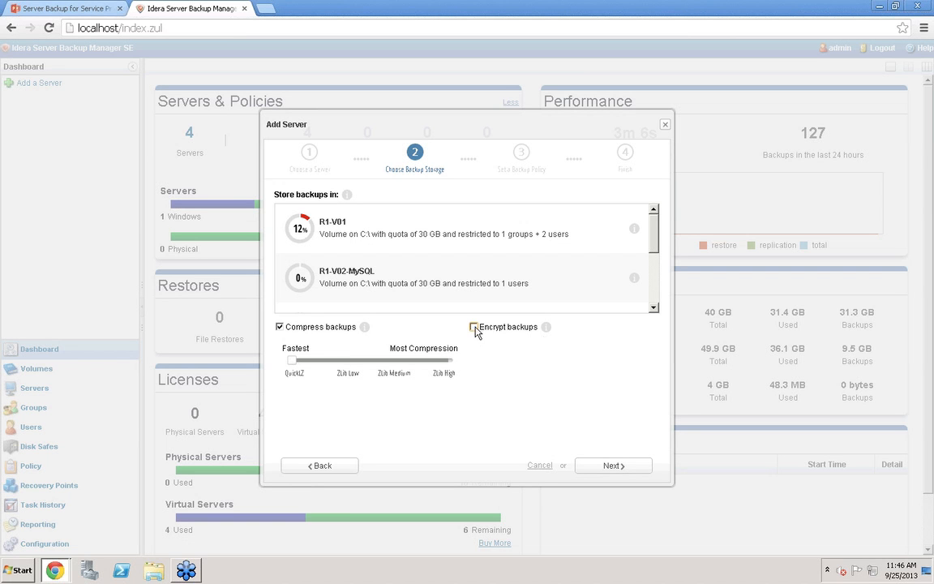
click(365, 237)
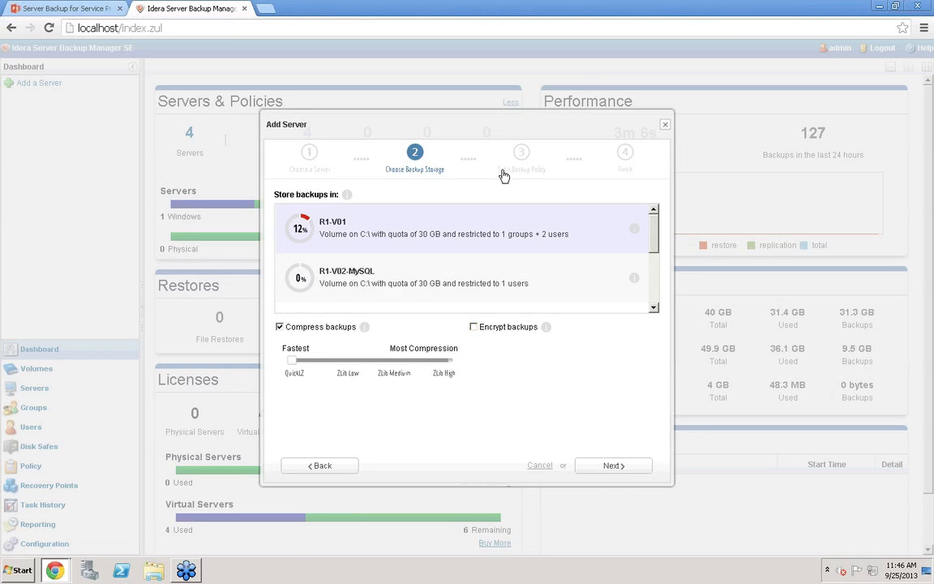
click(599, 471)
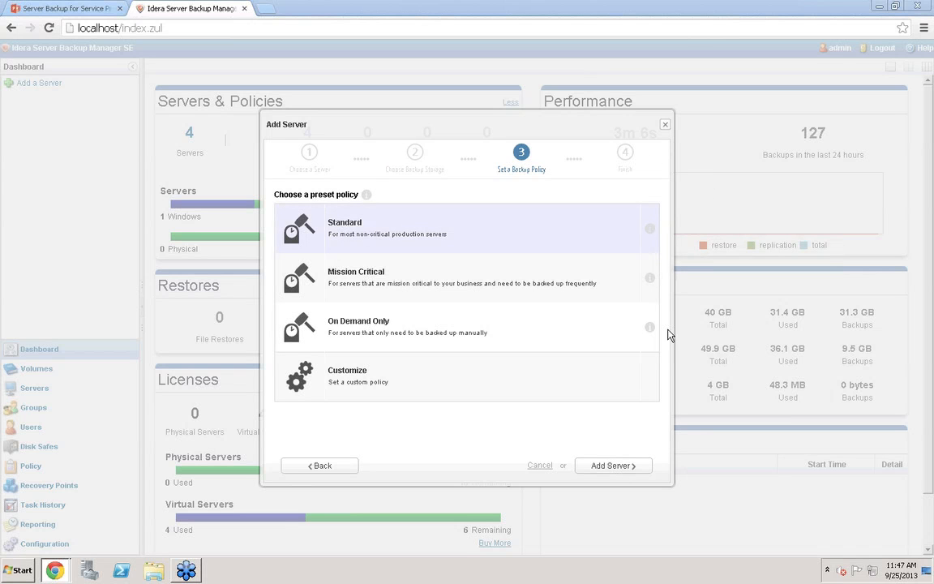
Review the Standard and Mission Critical preset policy descriptions, then cancel the Add Server wizard
mouse_move(649, 230)
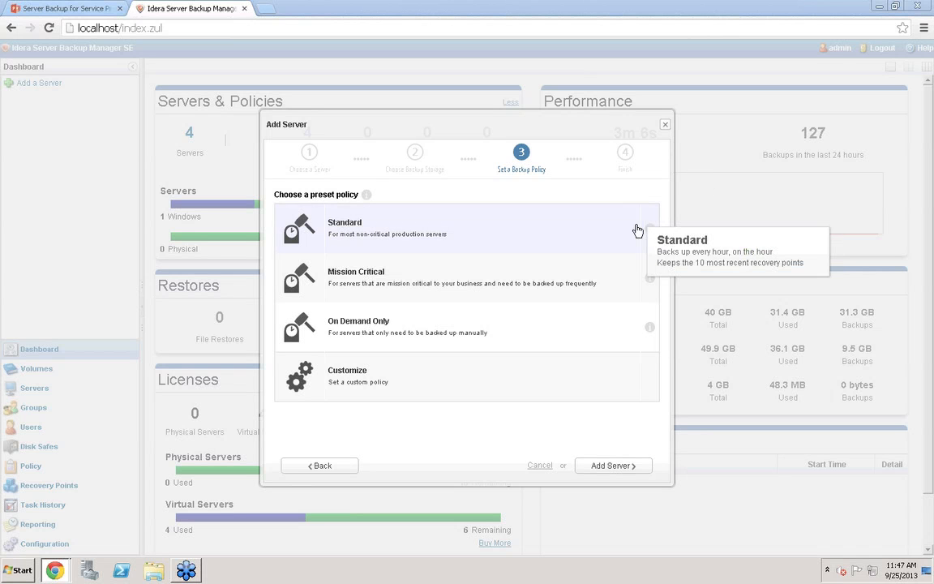
mouse_move(647, 279)
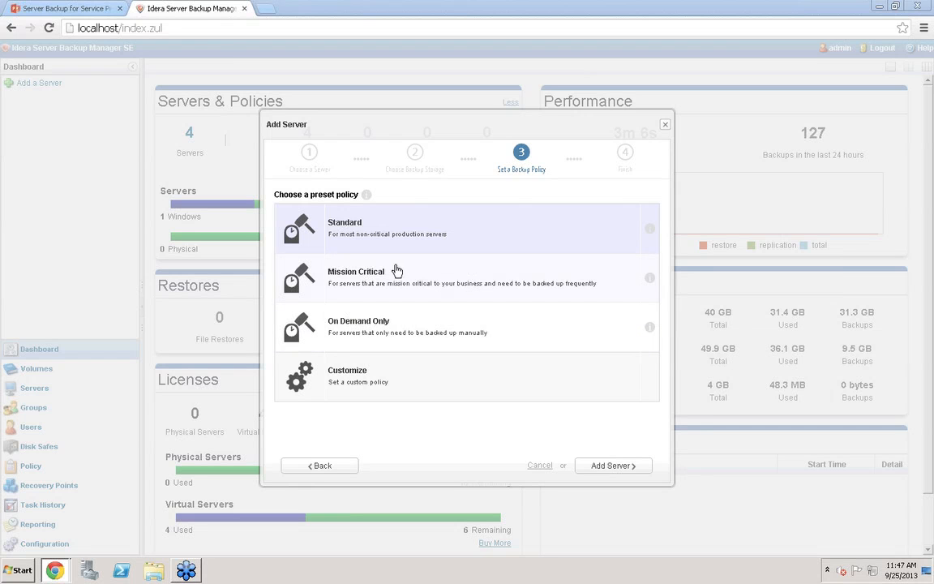
click(539, 466)
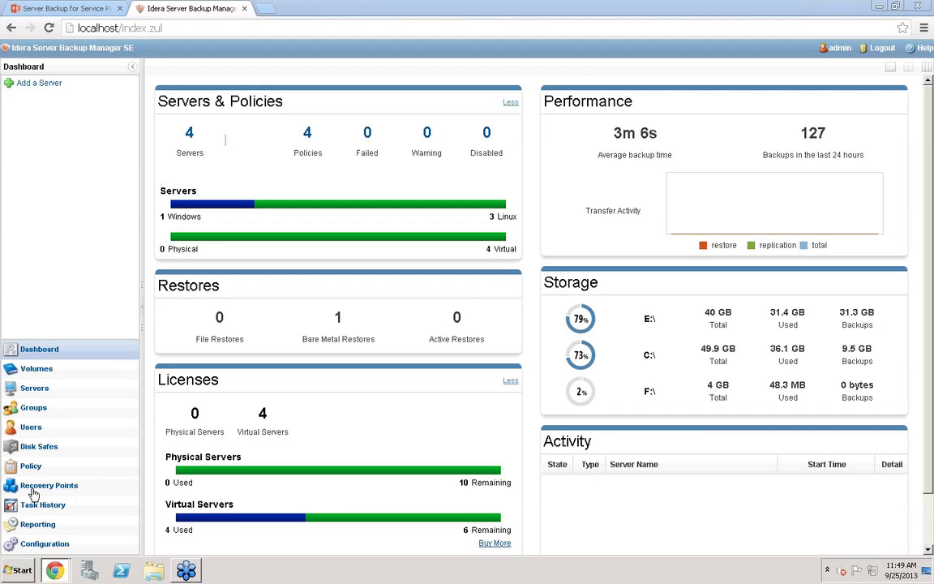
Open the Import Existing Volume dialog in the volumes section and cancel it
click(45, 385)
click(36, 366)
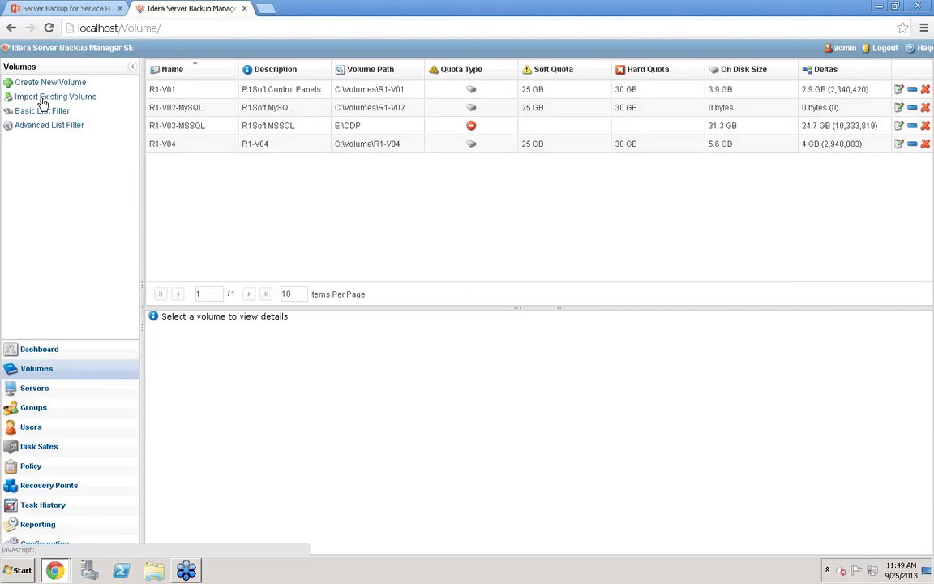
click(42, 97)
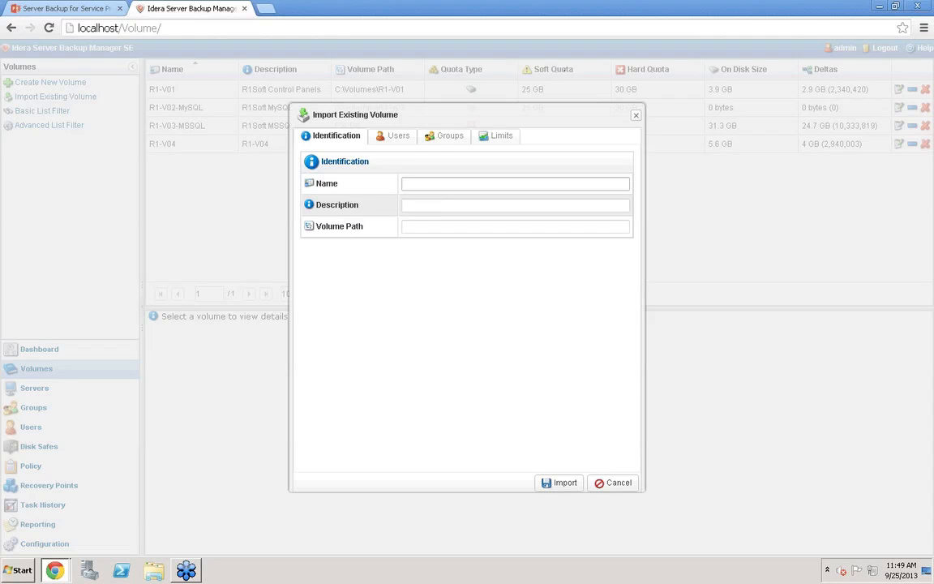
click(416, 182)
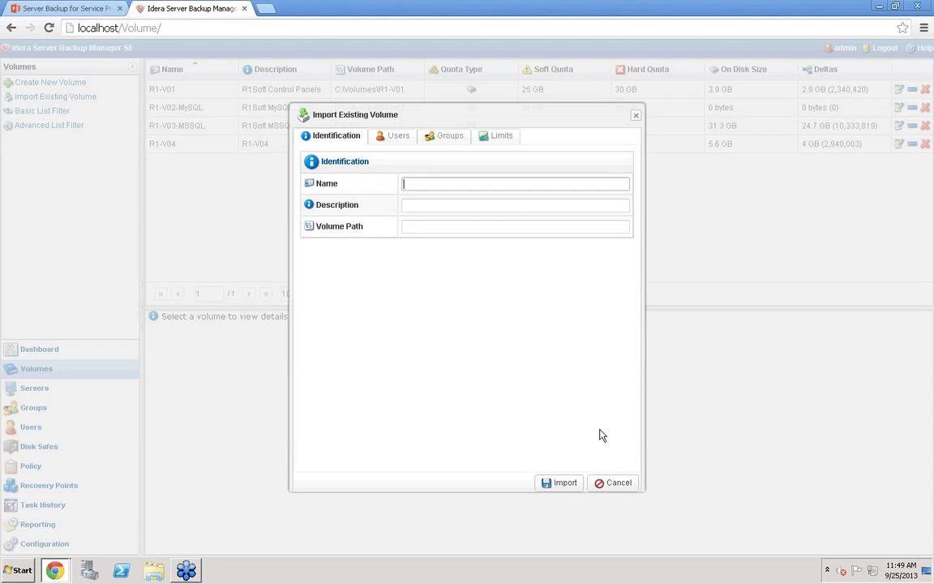
click(624, 482)
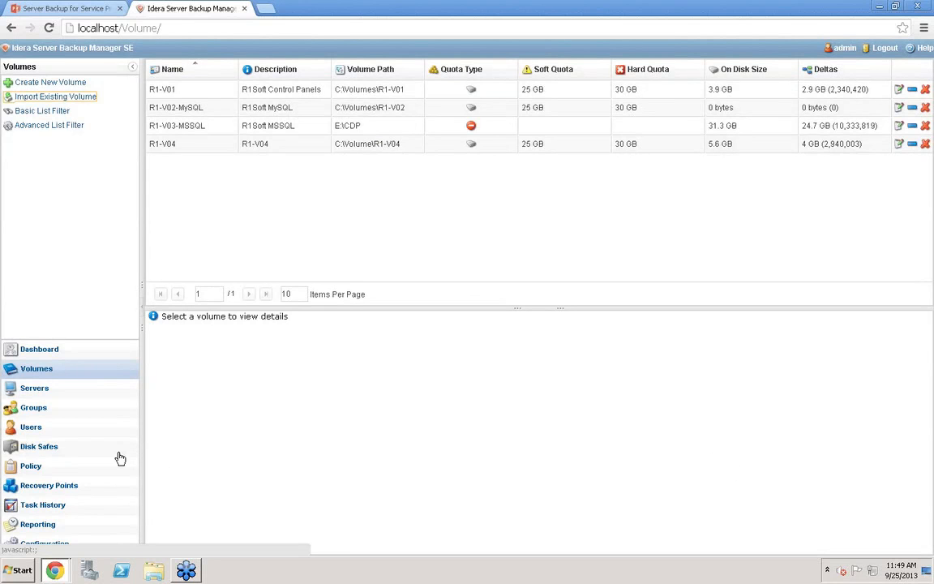
Open the recovery points list and view the details of recovery point 2658
click(55, 490)
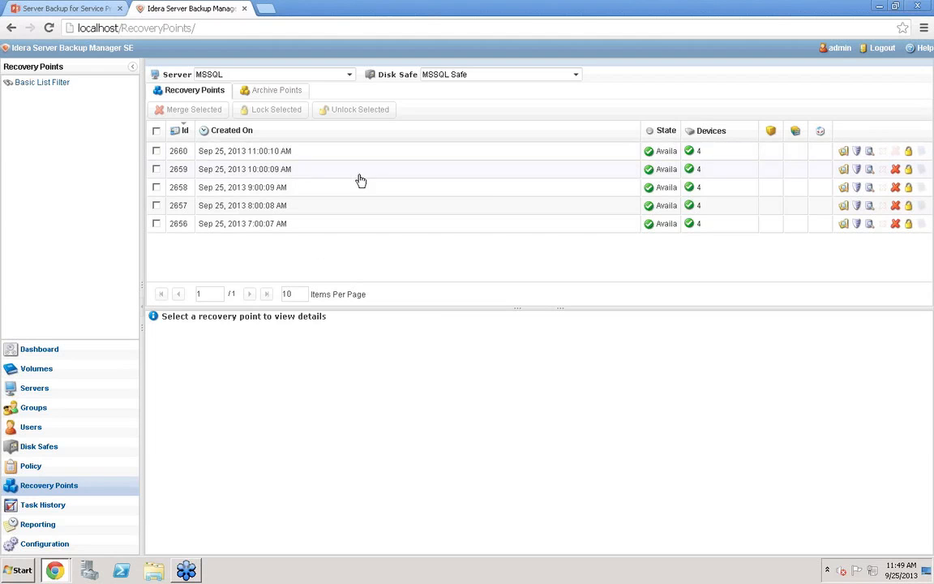
click(490, 188)
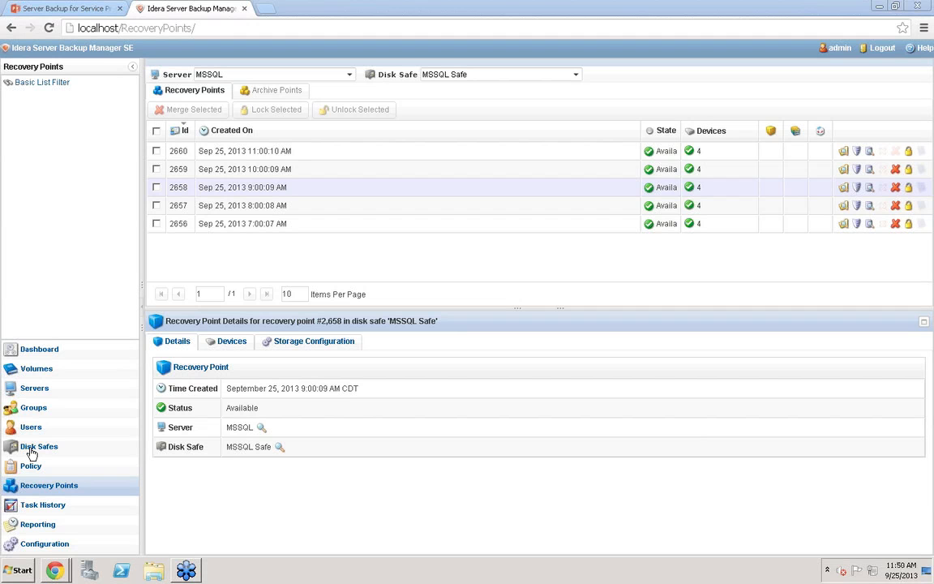
Open the edit dialog for volume R1-V01 and view its limits settings
click(35, 370)
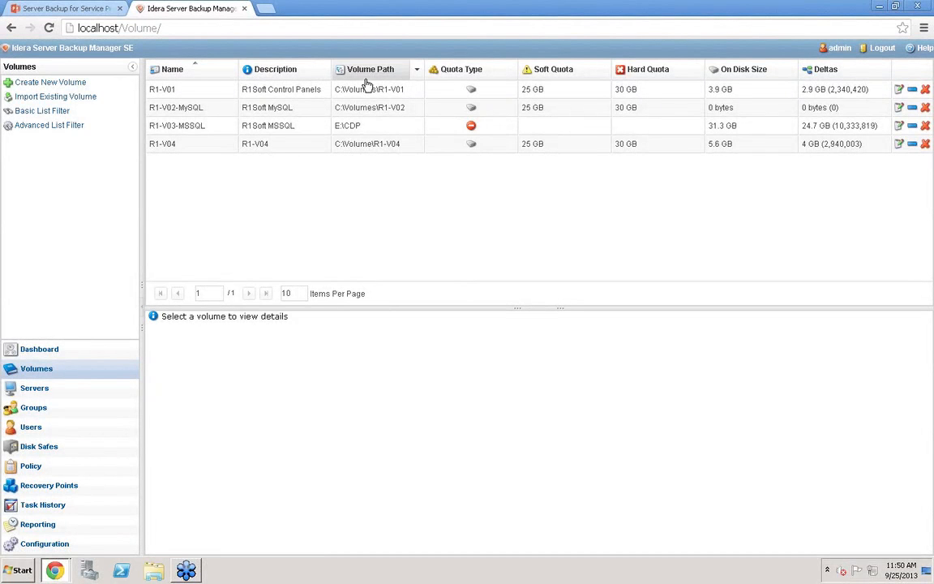
click(899, 89)
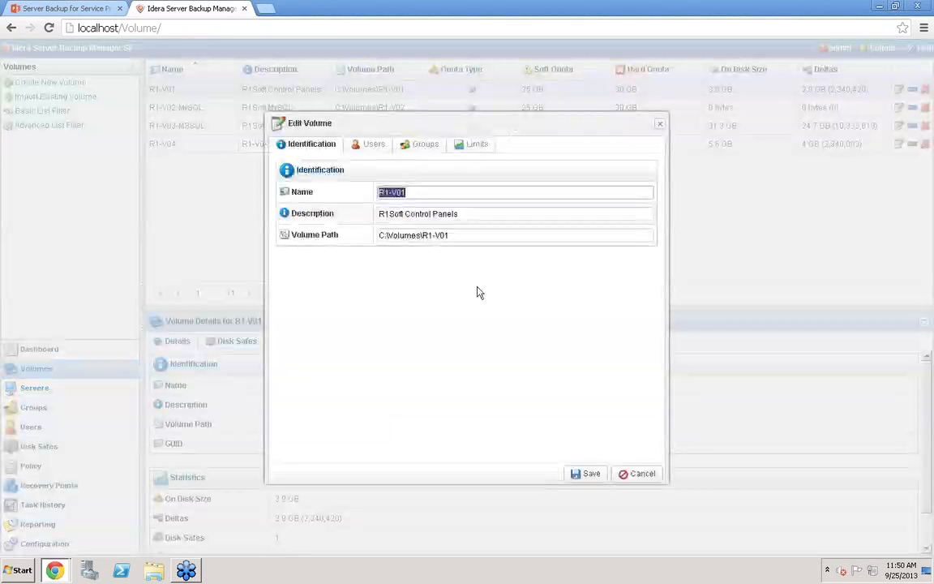
click(477, 145)
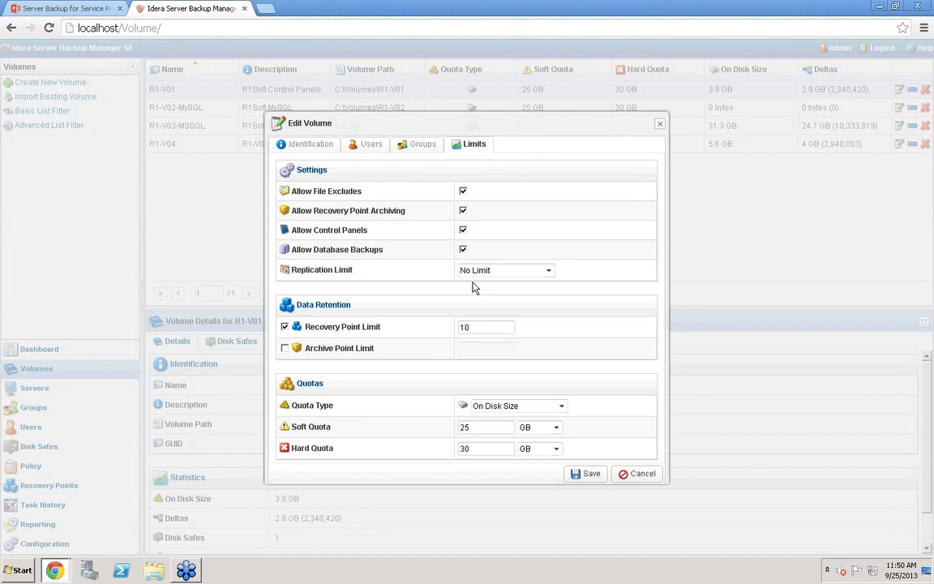